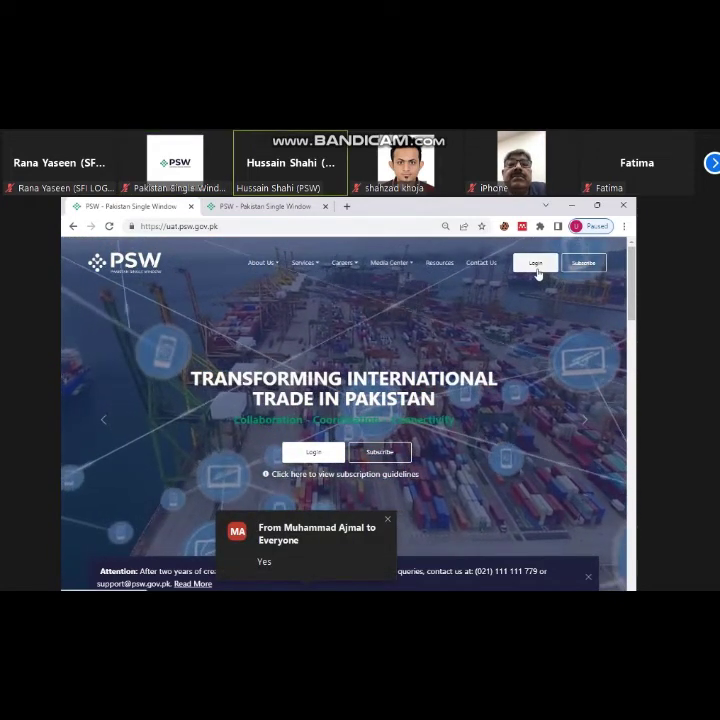
# - Log out of the existing portal session and log in again with the saved trader account credentials
pyautogui.click(539, 271)
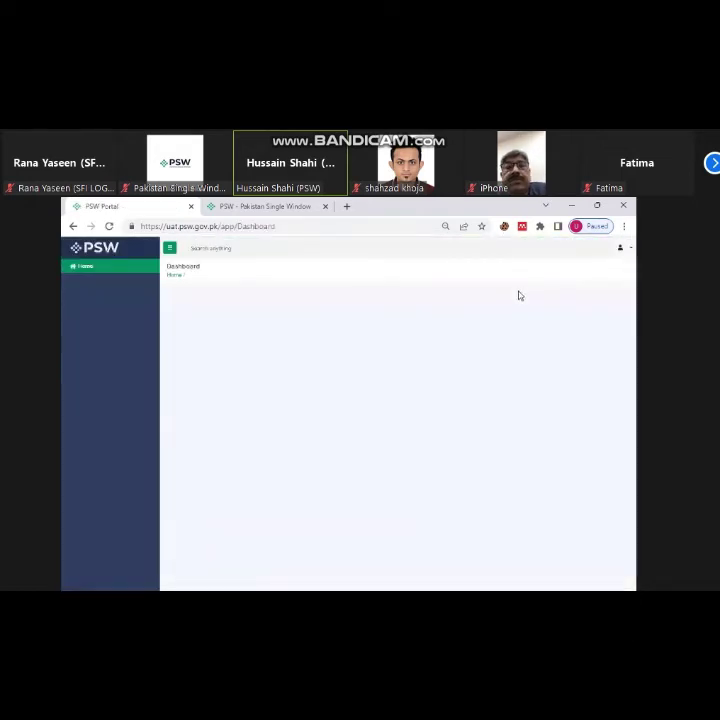
pyautogui.click(621, 248)
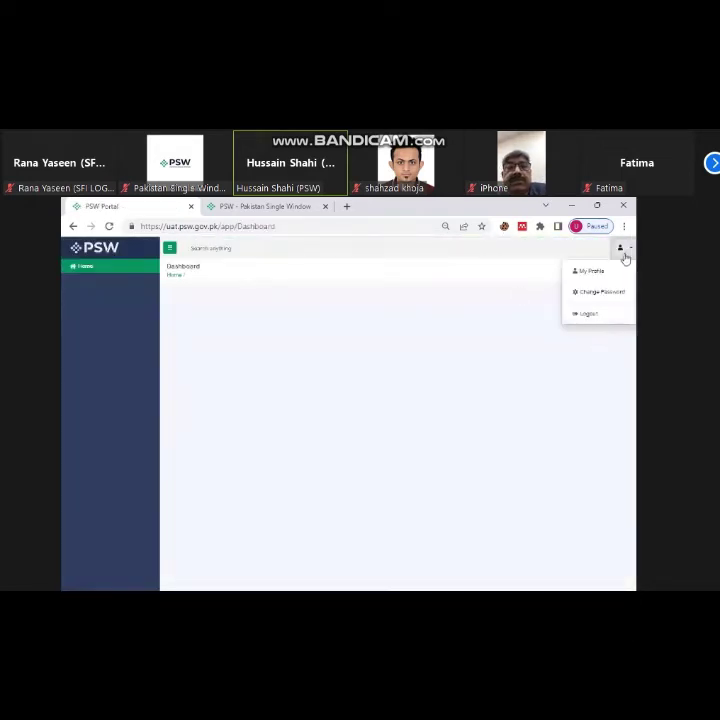
pyautogui.click(598, 314)
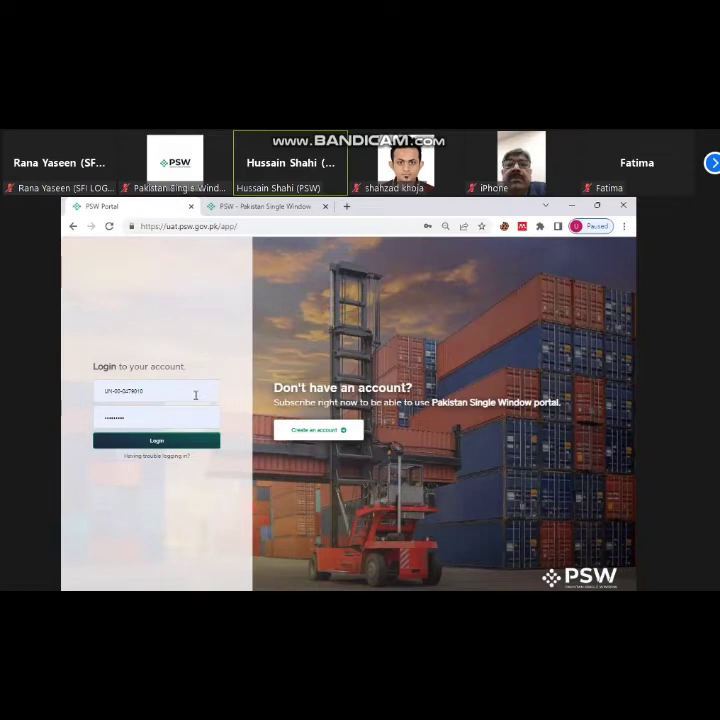
pyautogui.click(195, 395)
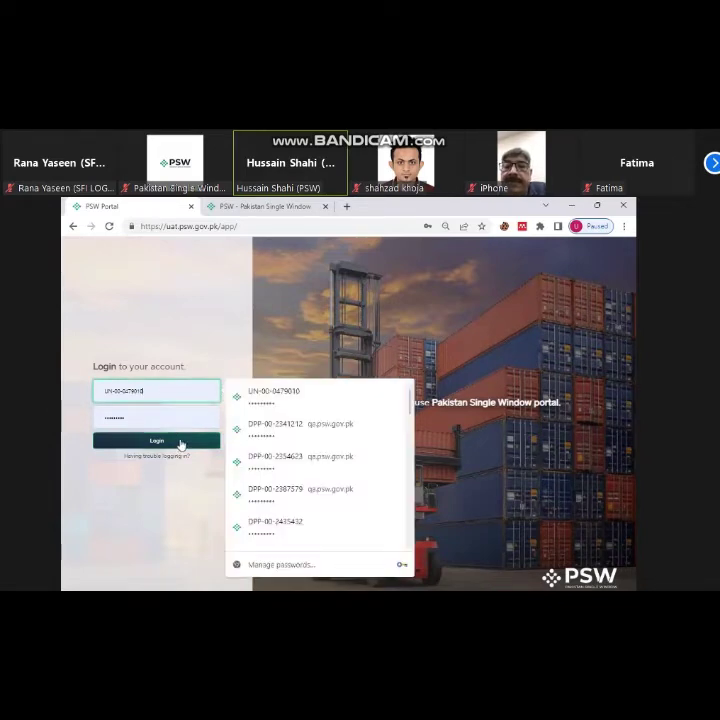
pyautogui.click(181, 443)
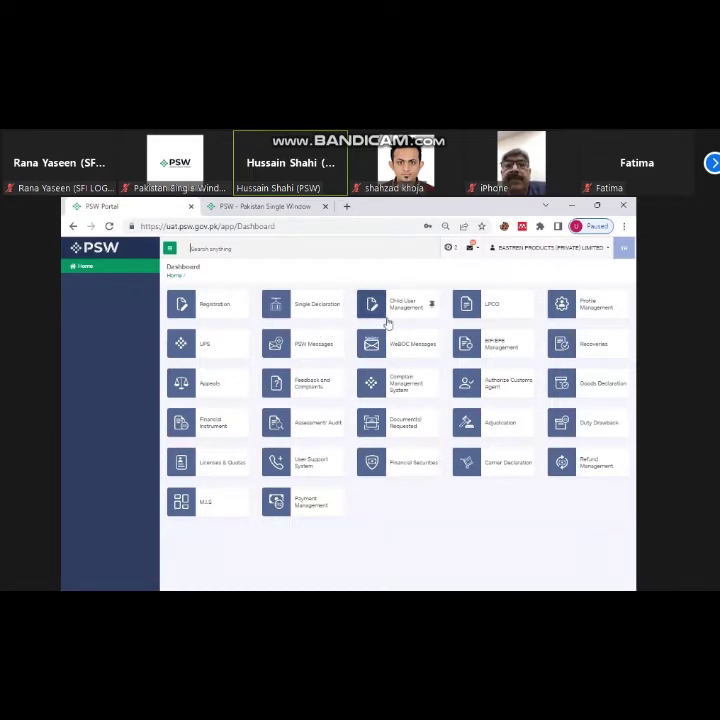
# - Open the seed enlistments under LPCO and start creating a new seed enlistment
pyautogui.click(492, 316)
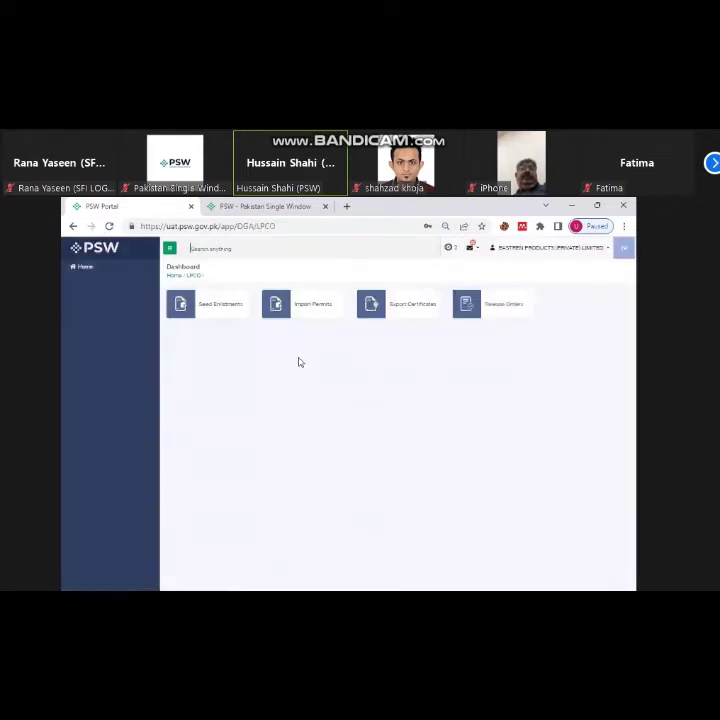
pyautogui.click(218, 311)
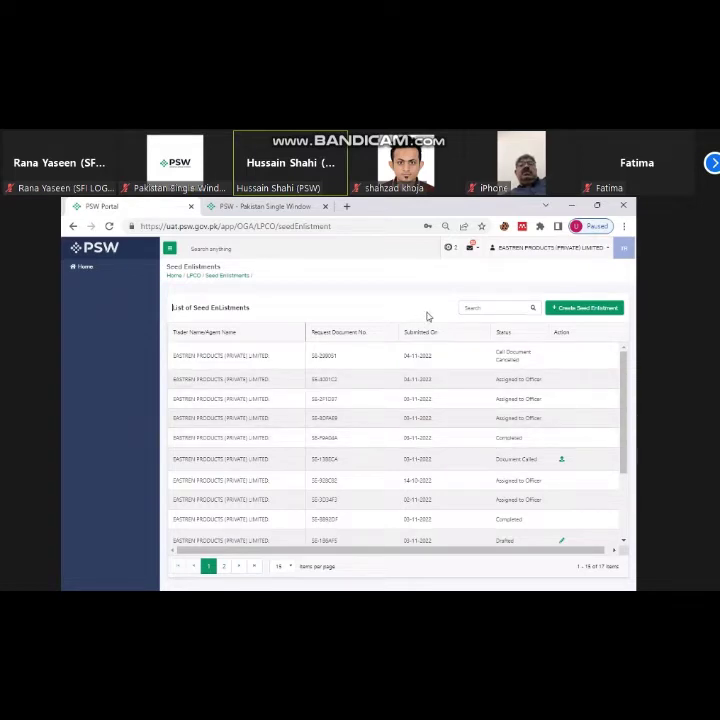
pyautogui.click(589, 310)
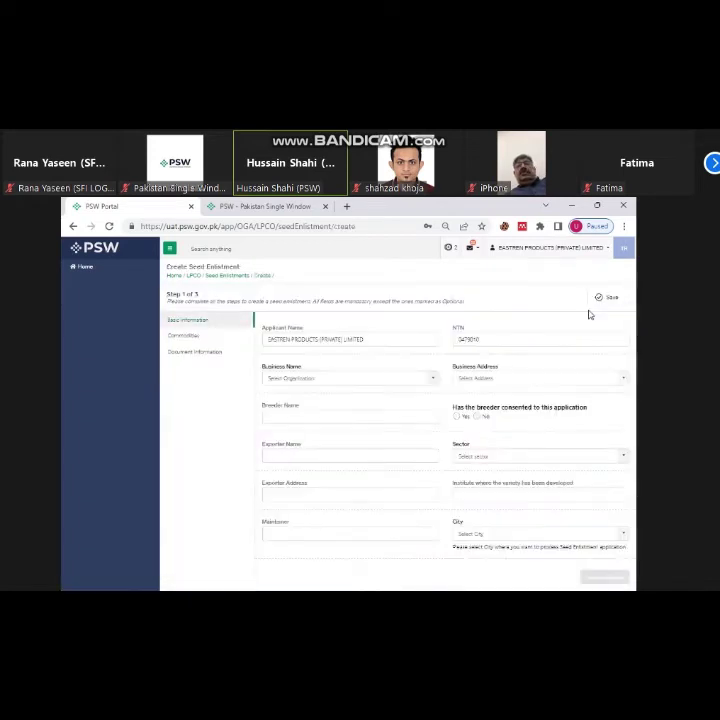
# - Select EASTREN PRODUCTS (PRIVATE) LIMITED as the business name and choose its registered business address
pyautogui.click(432, 379)
pyautogui.click(389, 398)
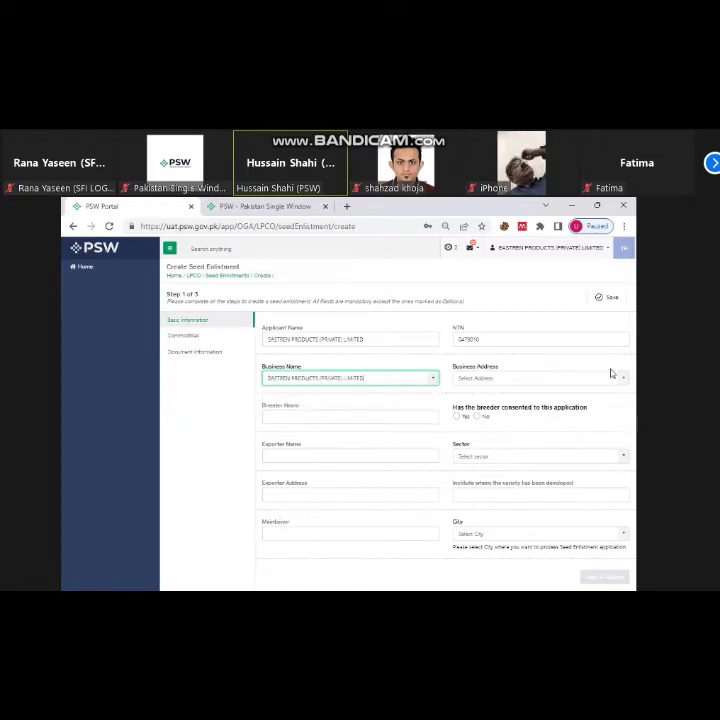
pyautogui.click(623, 379)
pyautogui.click(512, 400)
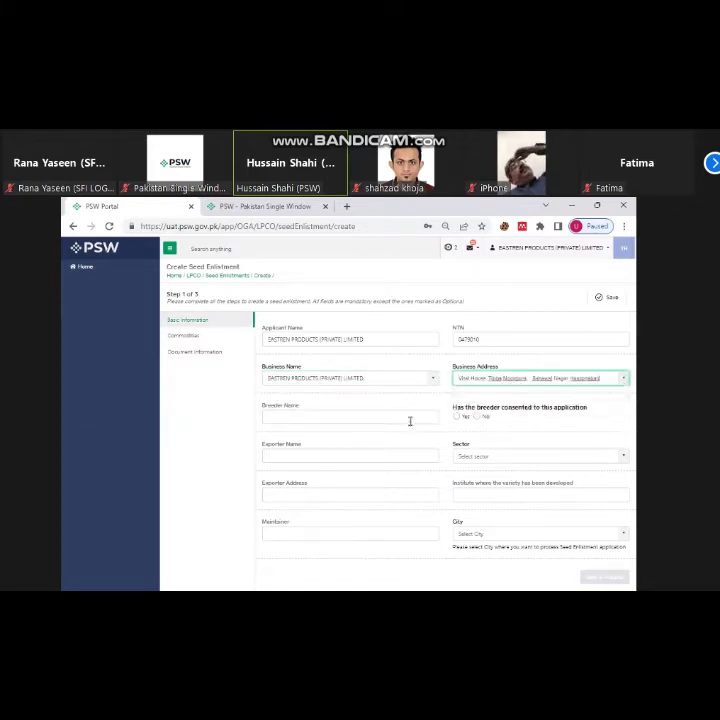
# - Enter the breeder's and exporter's full names and set the breeder's consent to No
pyautogui.click(409, 418)
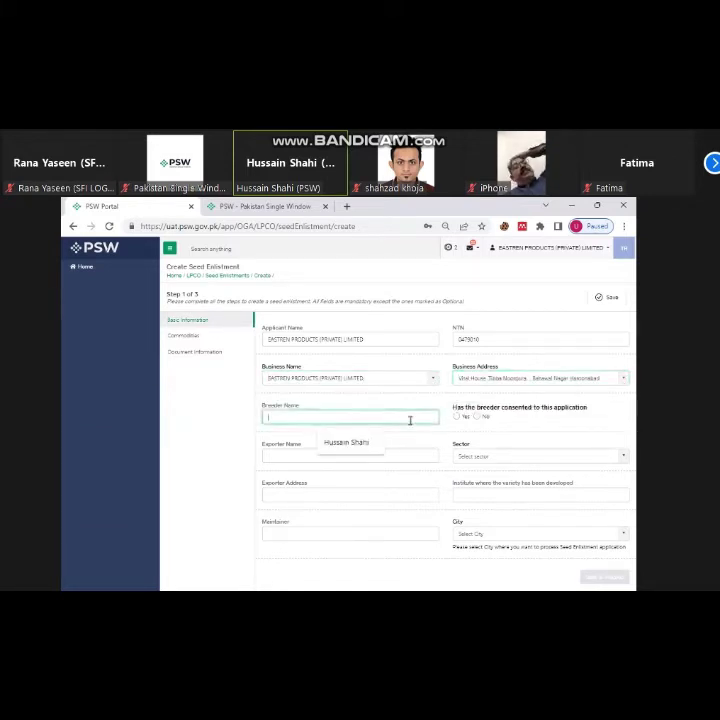
pyautogui.click(360, 446)
pyautogui.click(477, 416)
pyautogui.click(409, 453)
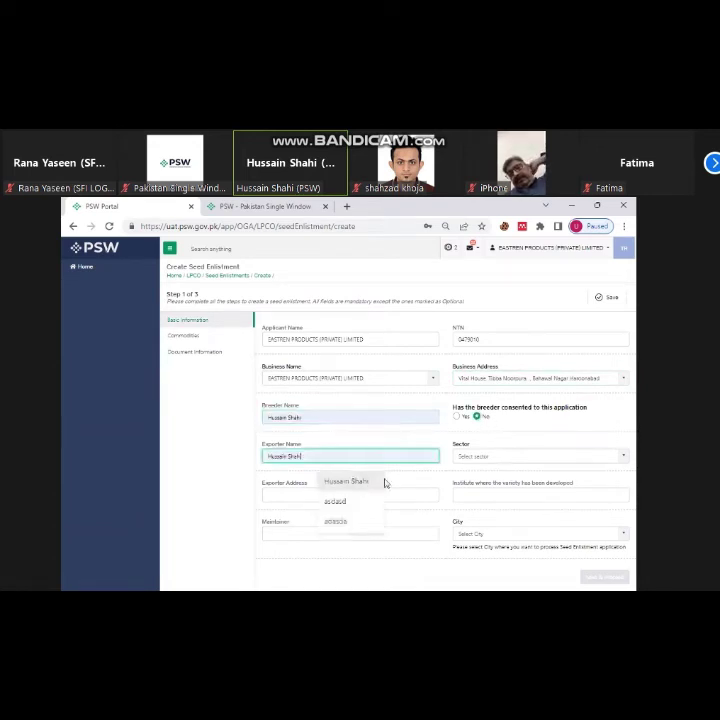
pyautogui.click(386, 480)
# - Set the sector to Private and fill in the exporter's saved address with Karachi as the city
pyautogui.click(624, 458)
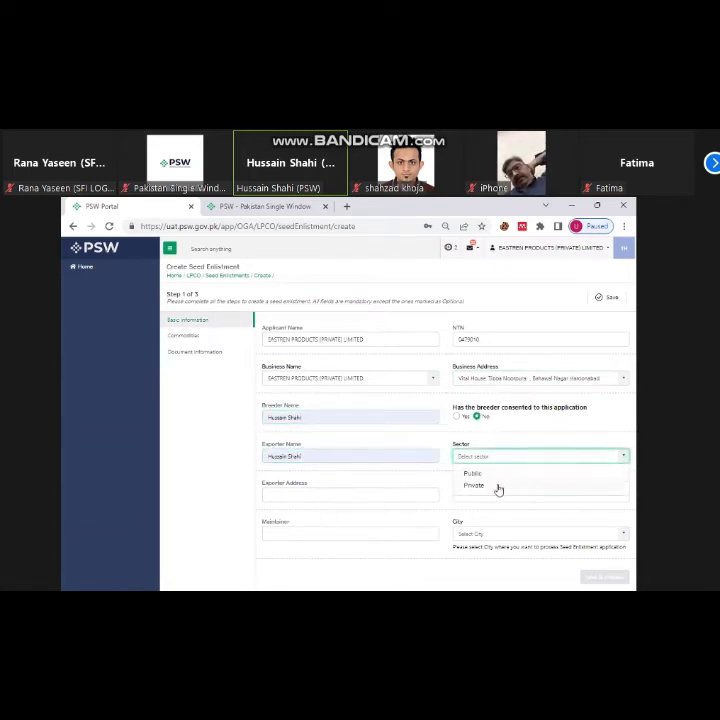
pyautogui.click(498, 486)
pyautogui.click(422, 496)
pyautogui.click(415, 520)
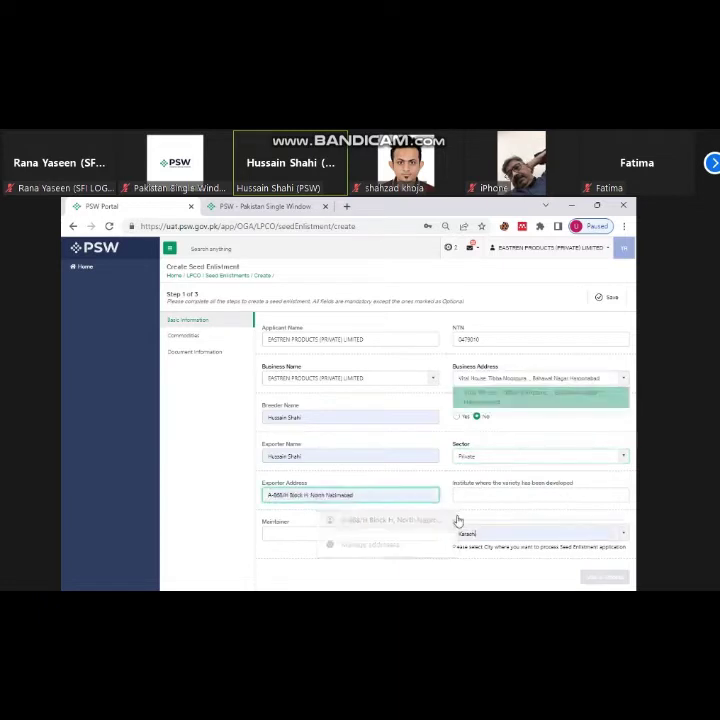
pyautogui.click(462, 530)
pyautogui.click(476, 477)
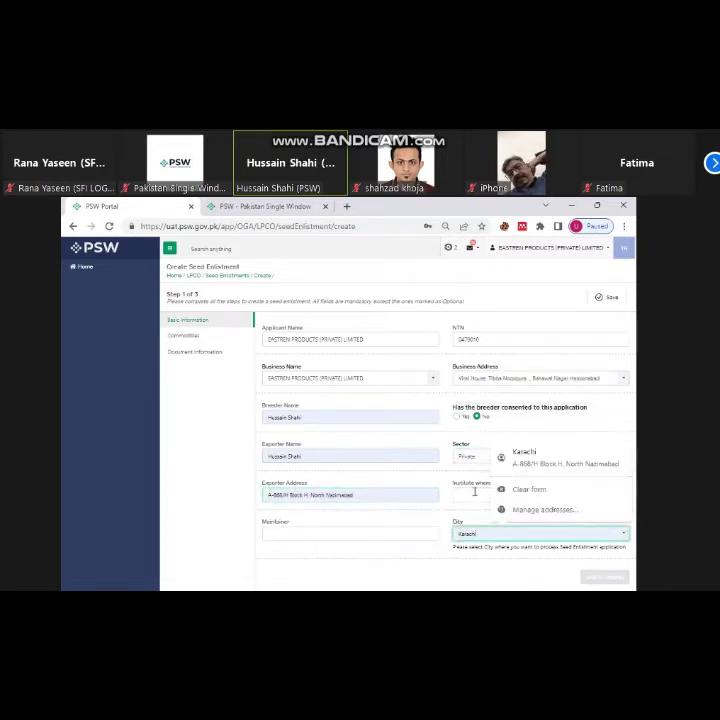
# - Enter Karachi for both the institute and the maintainer, and save the basic information to proceed to commodities
pyautogui.click(497, 495)
pyautogui.click(519, 521)
pyautogui.click(345, 535)
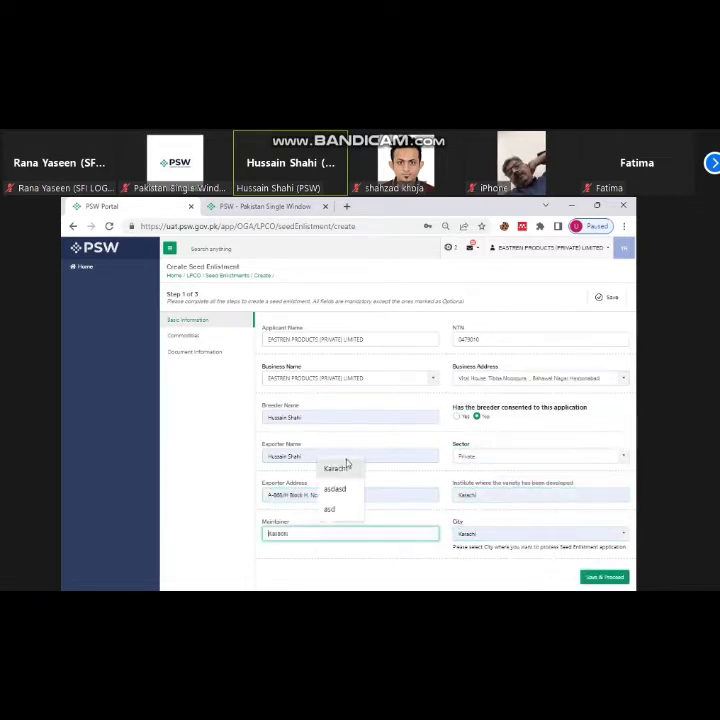
pyautogui.click(345, 467)
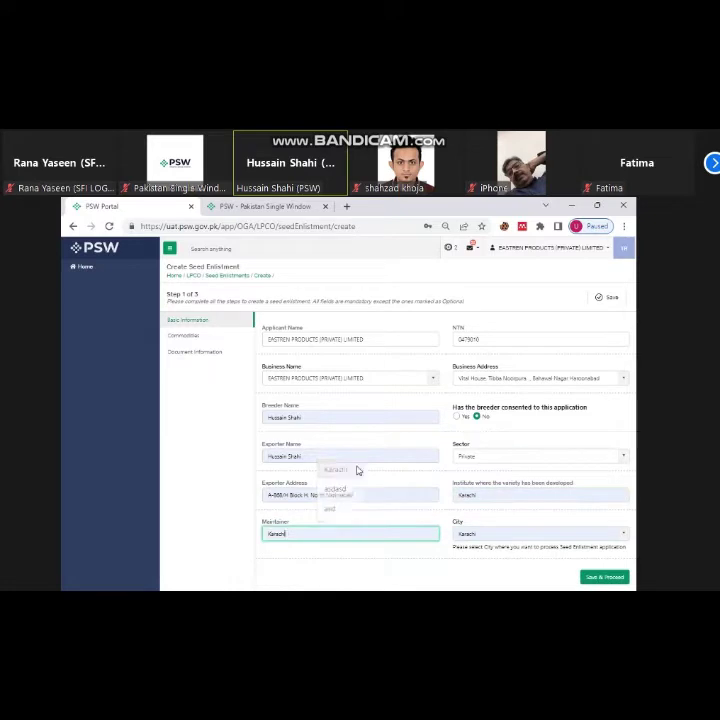
pyautogui.click(605, 578)
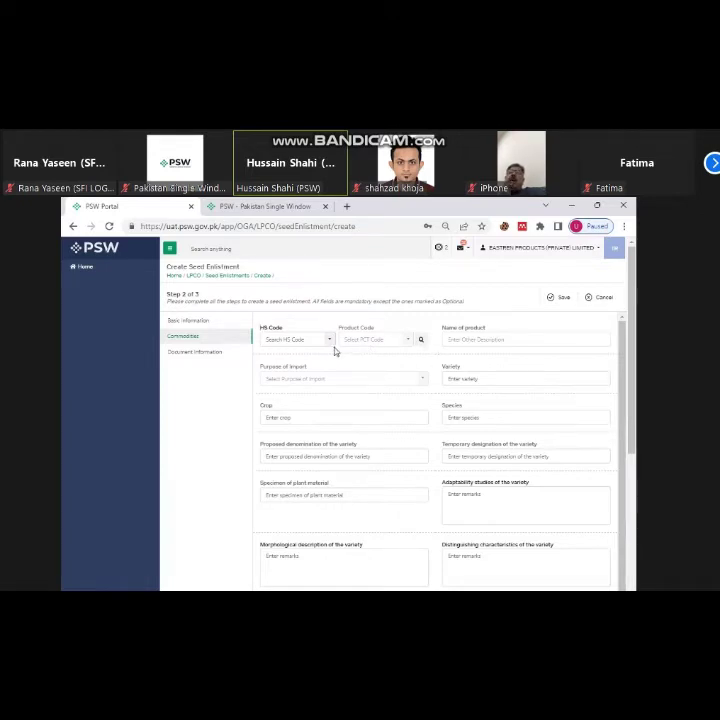
# - Set the commodity's HS code to 0601.1010, product code to 1000 and purpose of import to Commercial Sowing
pyautogui.click(330, 341)
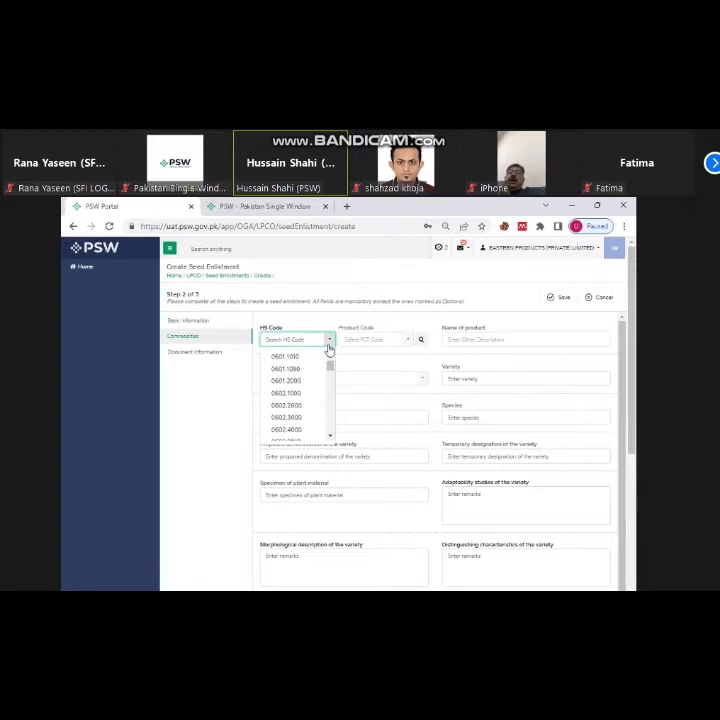
pyautogui.click(309, 357)
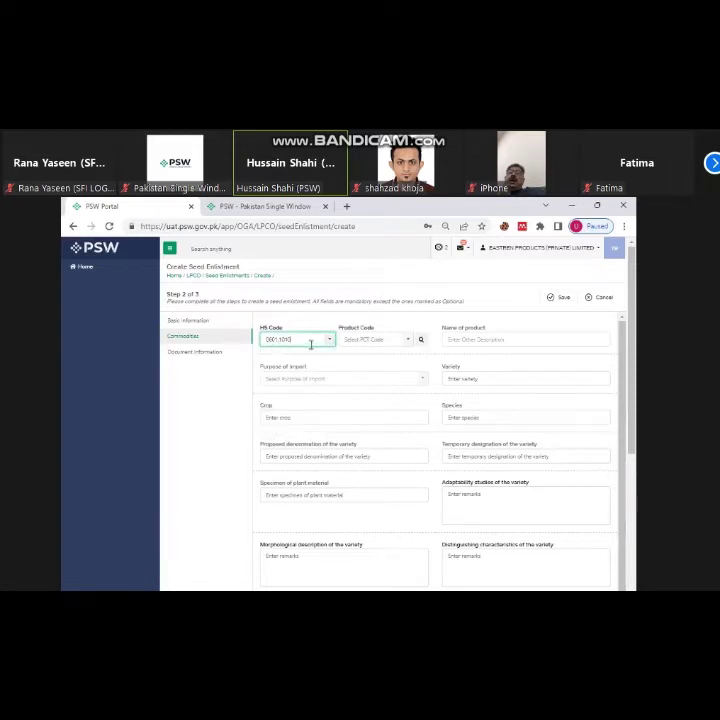
pyautogui.click(406, 345)
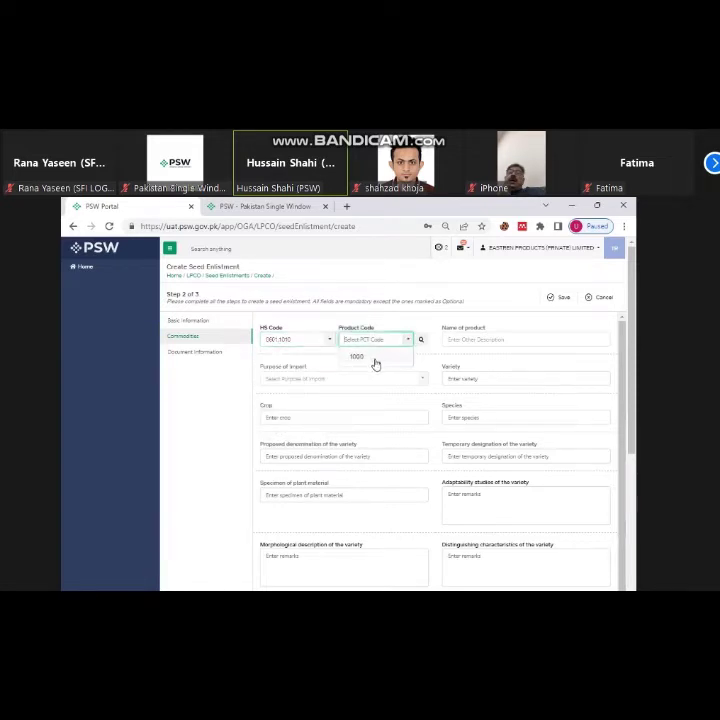
pyautogui.click(376, 363)
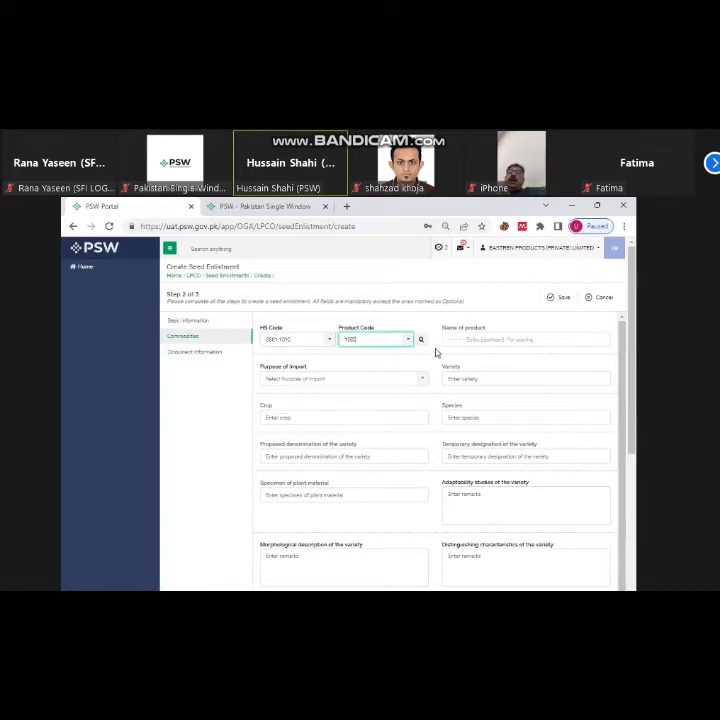
pyautogui.click(423, 380)
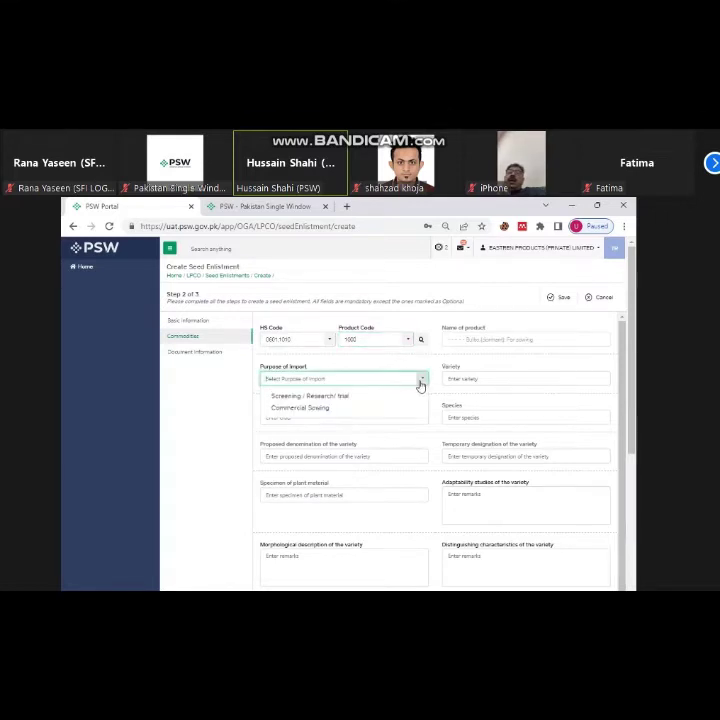
pyautogui.click(322, 409)
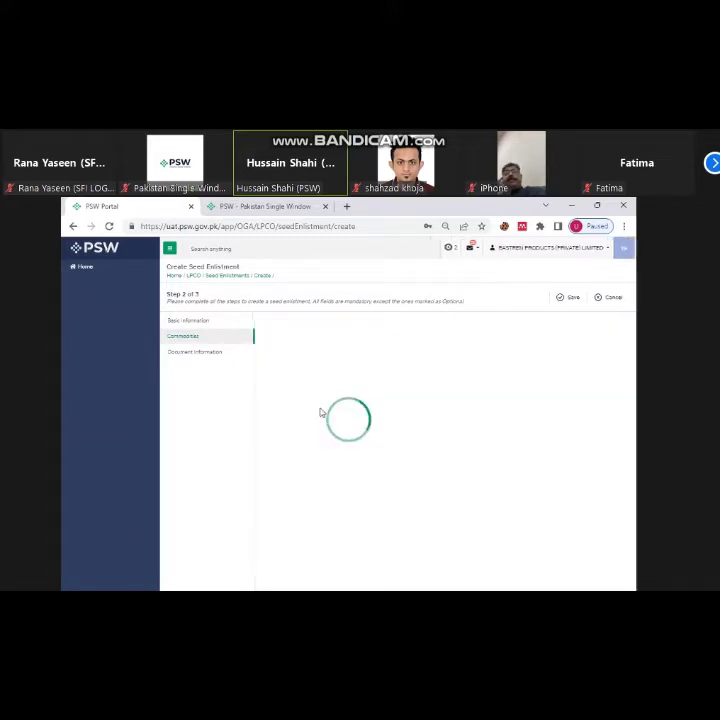
# - Enter Bulb as the commodity's variety, crop and species
pyautogui.click(490, 381)
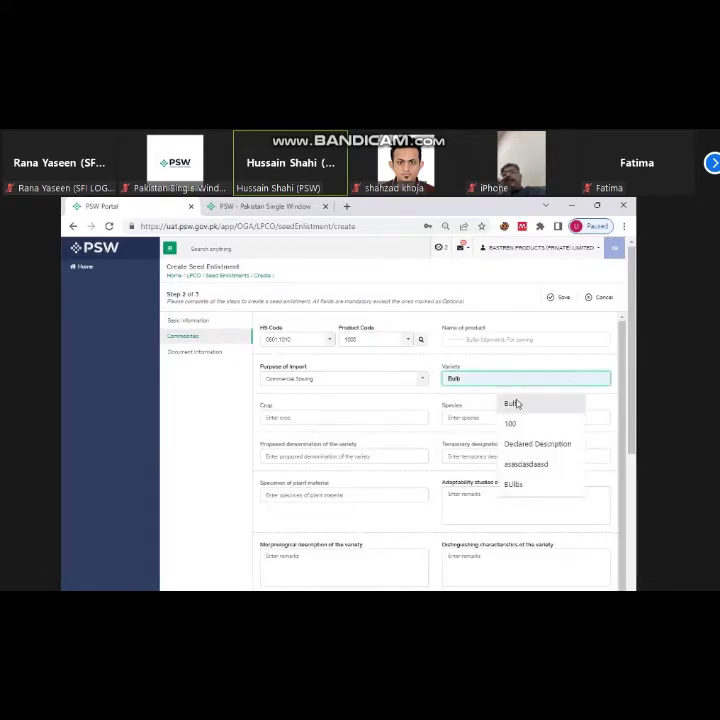
pyautogui.click(512, 403)
pyautogui.click(358, 416)
pyautogui.click(505, 374)
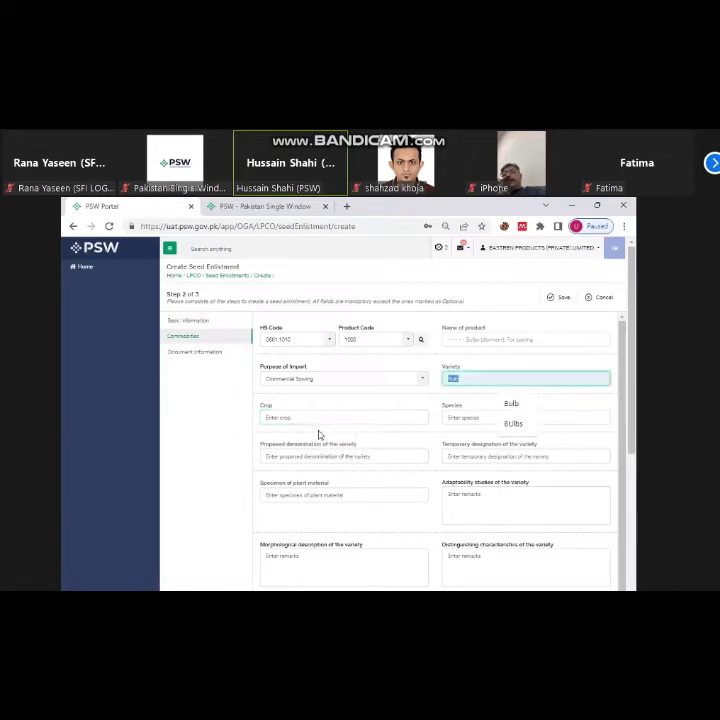
pyautogui.click(510, 418)
pyautogui.click(510, 418)
pyautogui.write('Bulb')
# - Enter Bulb for the variety's proposed denomination, temporary designation and specimen of plant material
pyautogui.click(397, 458)
pyautogui.write('Bulb')
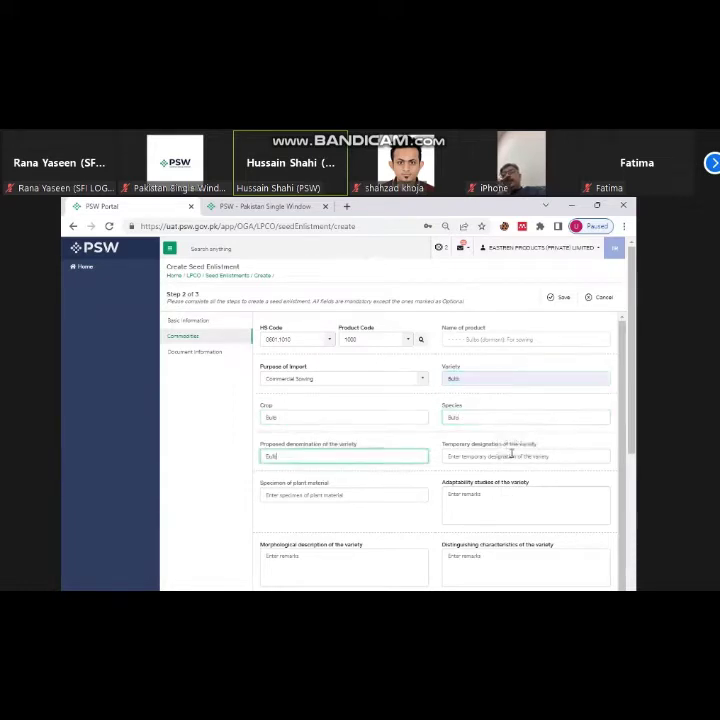
pyautogui.click(511, 453)
pyautogui.write('Bulb')
pyautogui.click(418, 501)
pyautogui.write('Bulb')
# - Enter Bulb as the remarks for adaptability studies, morphological description, distinguishing characteristics, reconstitution method, and variety maintenance and seed renewal
pyautogui.click(446, 512)
pyautogui.write('Bulb')
pyautogui.scroll(-1, 434, 517)
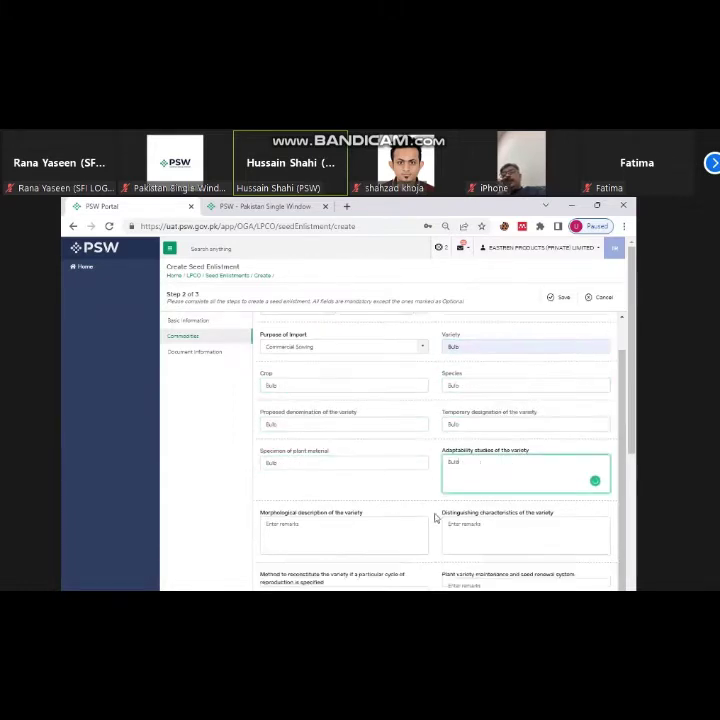
pyautogui.click(400, 529)
pyautogui.write('Bulb')
pyautogui.click(490, 525)
pyautogui.write('Bulb')
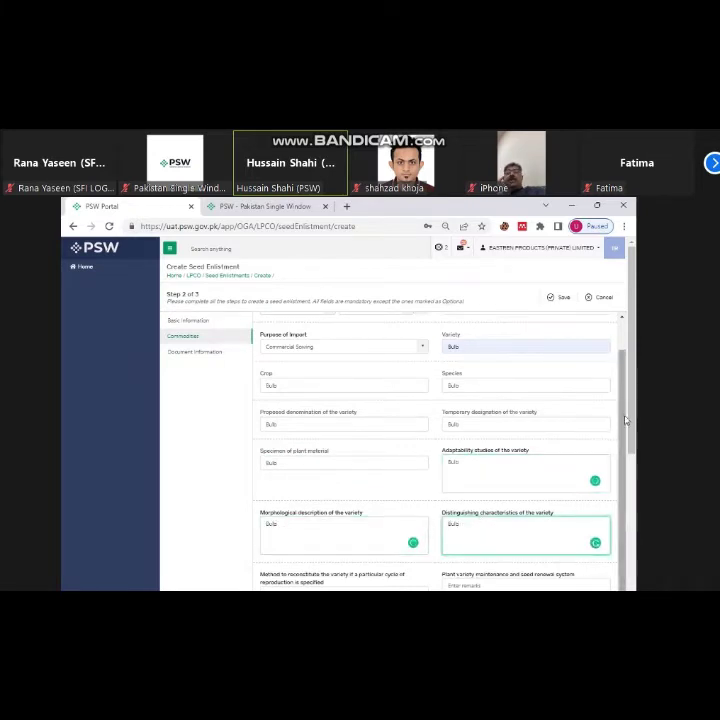
pyautogui.scroll(-1, 633, 438)
pyautogui.moveTo(633, 438); pyautogui.dragTo(619, 557)
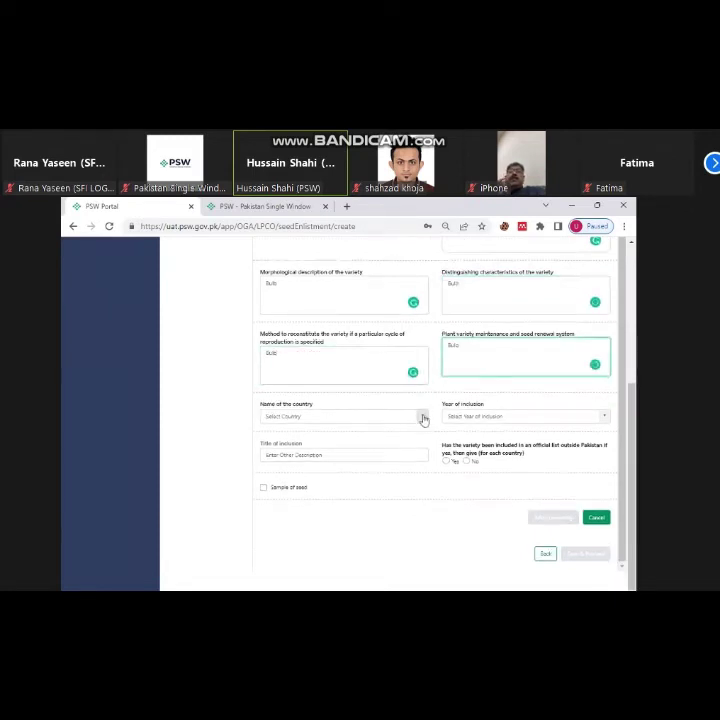
# - Set the country to United Arab Emirates, the year of inclusion to 2022 and the title of inclusion to Bulb
pyautogui.click(423, 416)
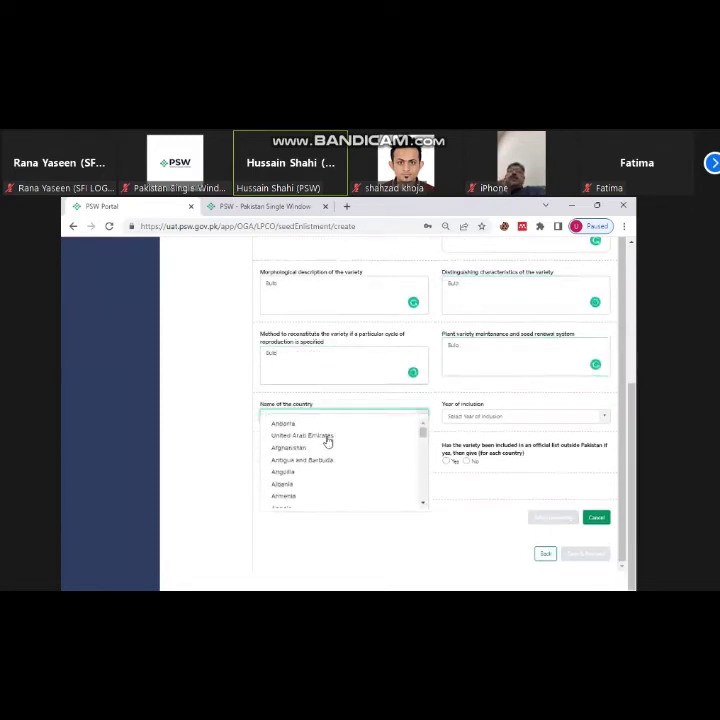
pyautogui.click(303, 446)
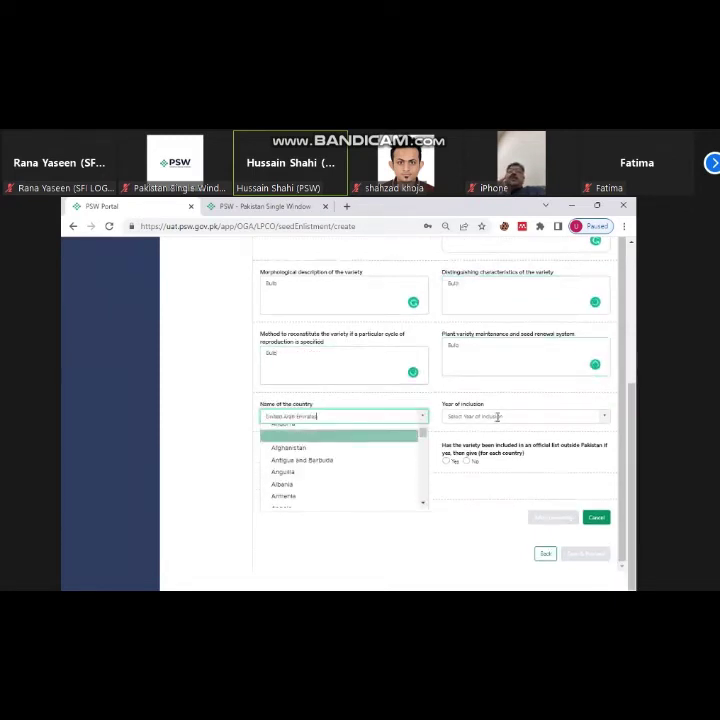
pyautogui.click(604, 417)
pyautogui.click(500, 445)
pyautogui.click(392, 458)
pyautogui.write('Bulb')
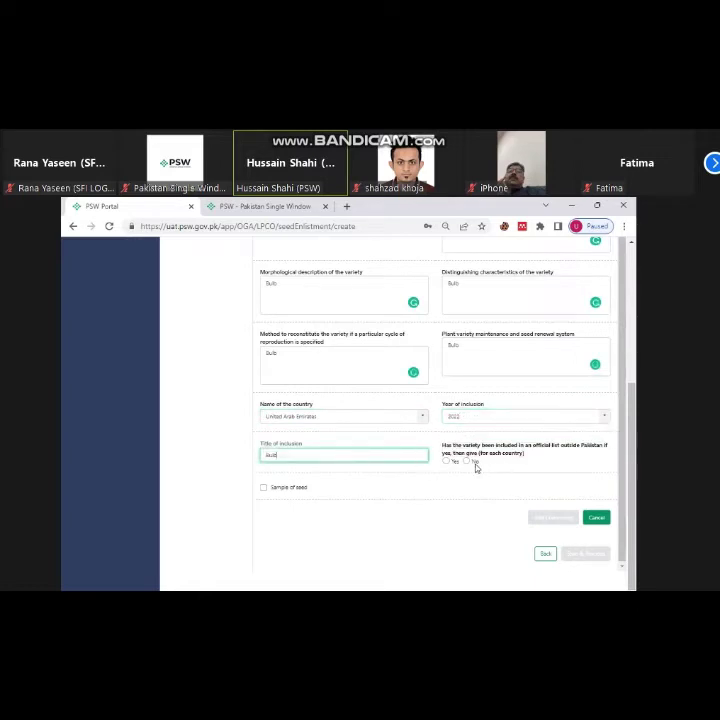
# - Answer No to inclusion in an official list outside Pakistan, mark Sample of seed, and add the commodity to the list
pyautogui.click(467, 461)
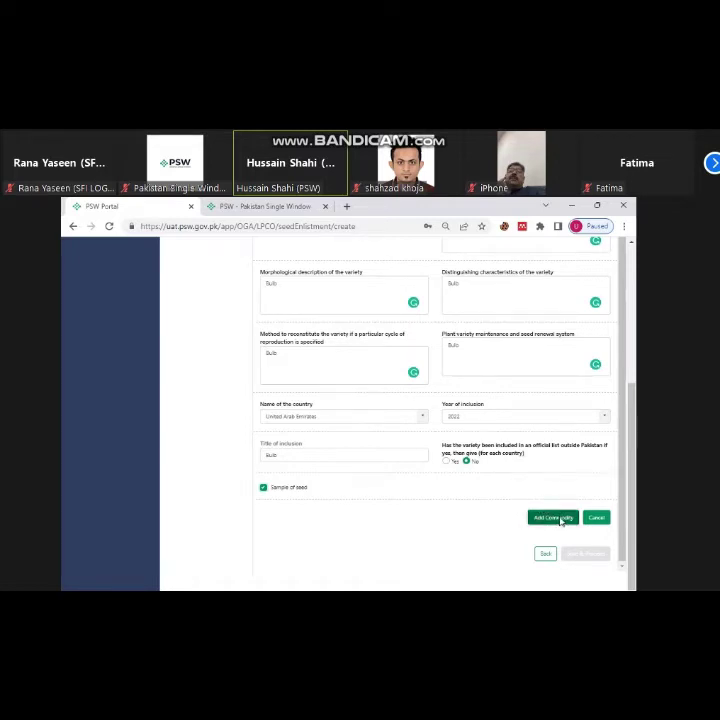
pyautogui.click(556, 518)
pyautogui.scroll(-5, 560, 520)
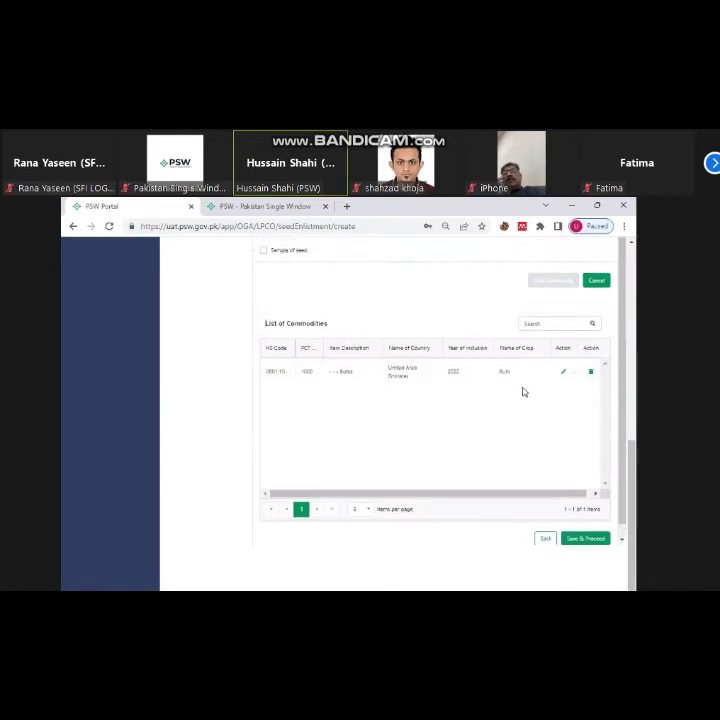
# - Check the list of commodities, then save the commodities section and proceed to the document information
pyautogui.scroll(1, 522, 390)
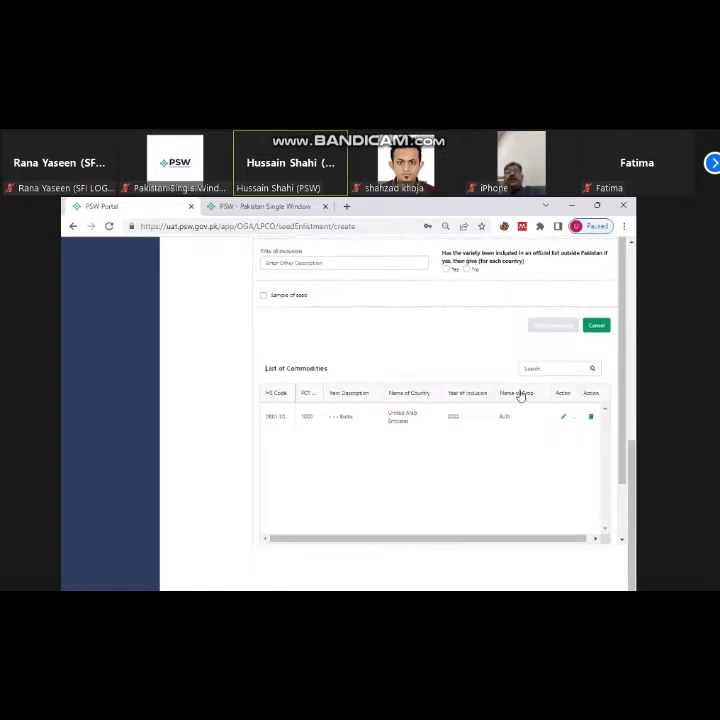
pyautogui.scroll(1, 495, 385)
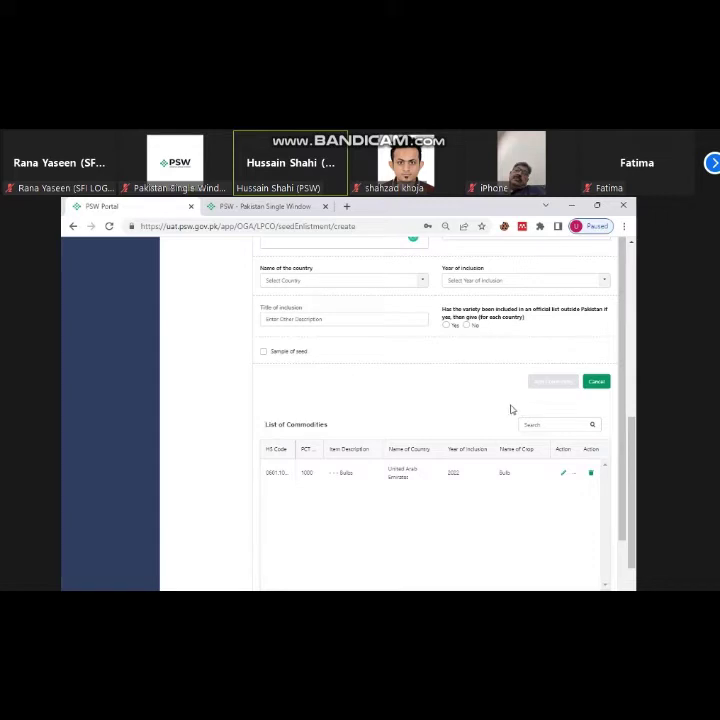
pyautogui.scroll(-2, 510, 408)
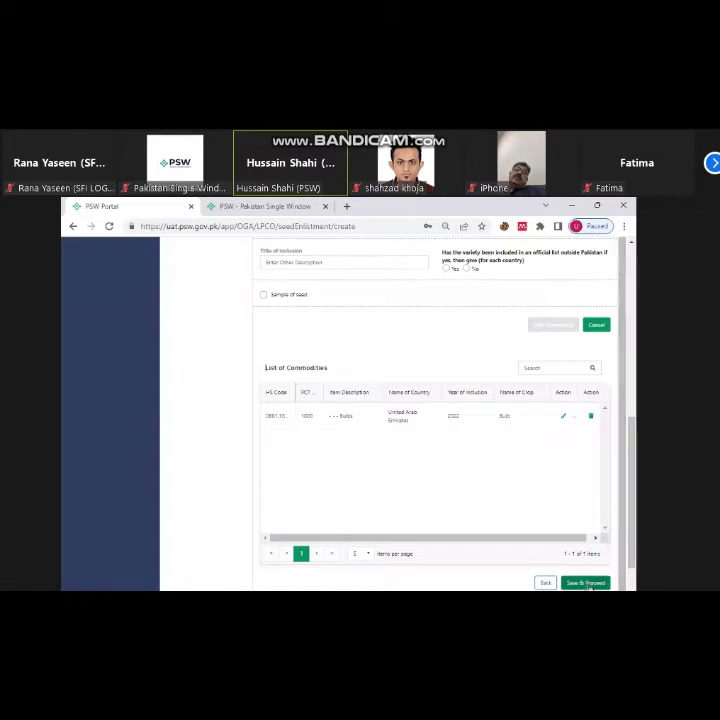
pyautogui.click(587, 583)
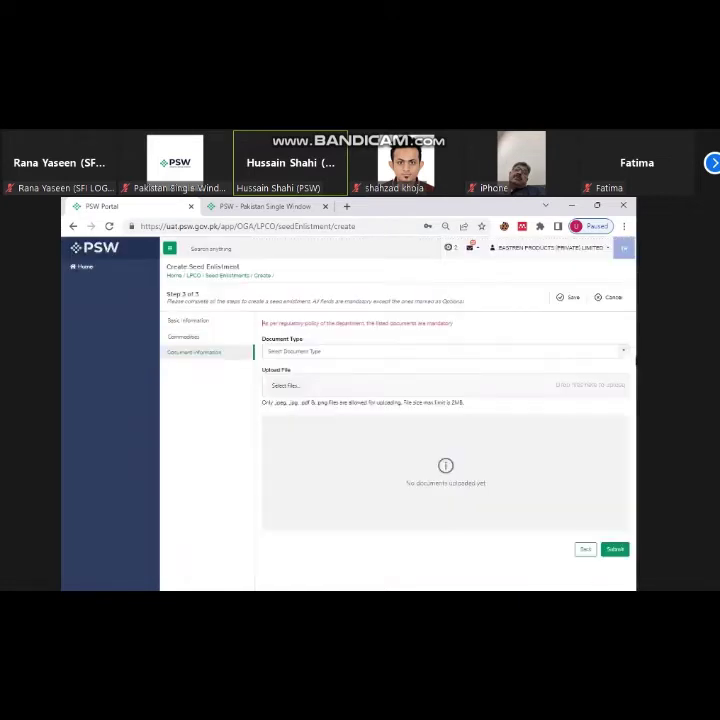
# - Upload Performa Invoice.pdf as the Non-GMO certificate
pyautogui.click(622, 356)
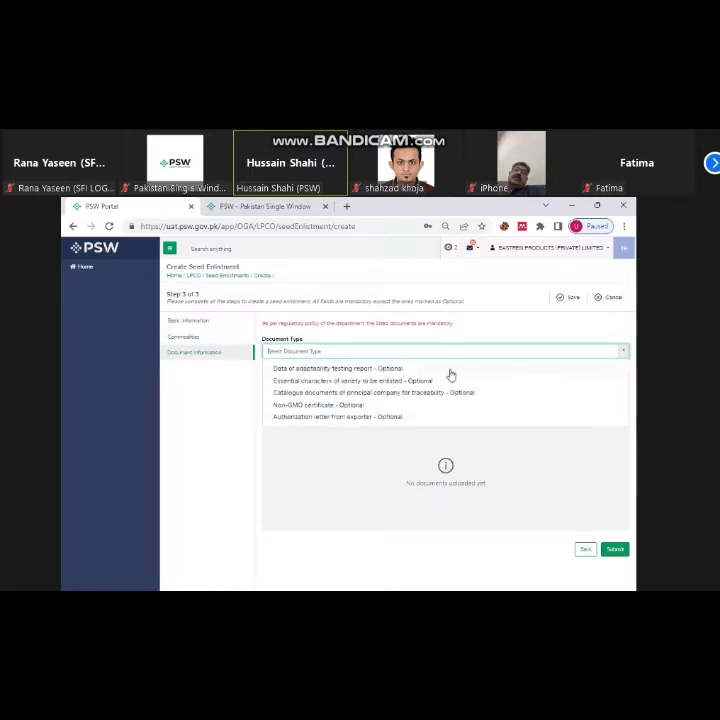
pyautogui.click(348, 406)
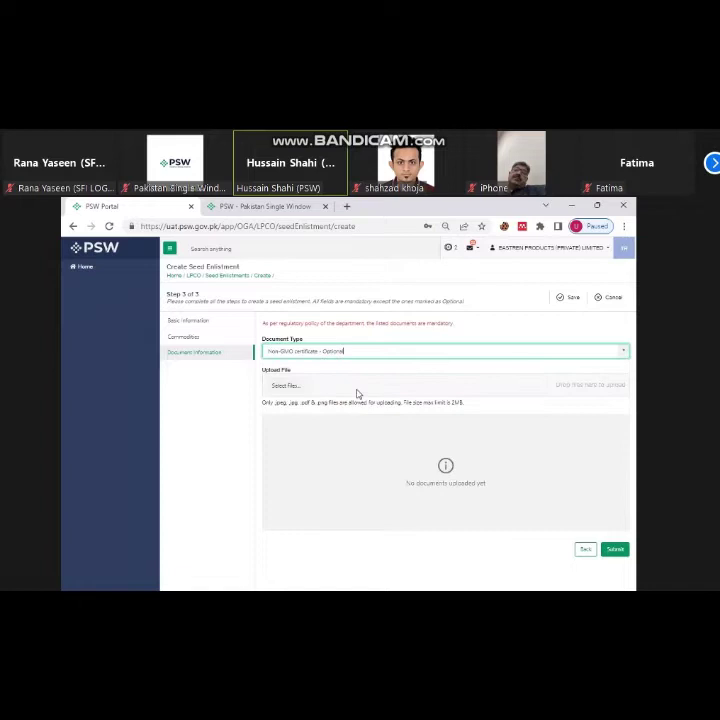
pyautogui.click(291, 387)
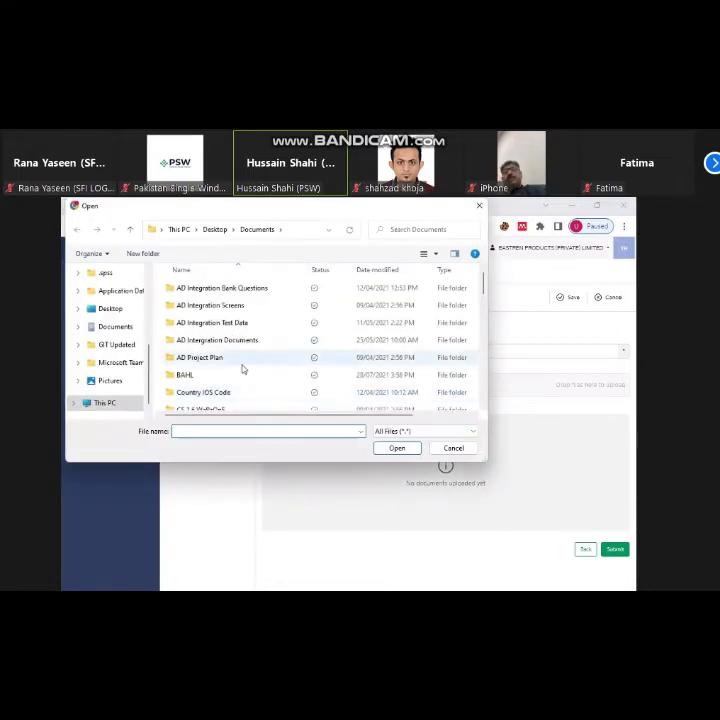
pyautogui.scroll(-10, 237, 338)
pyautogui.click(229, 283)
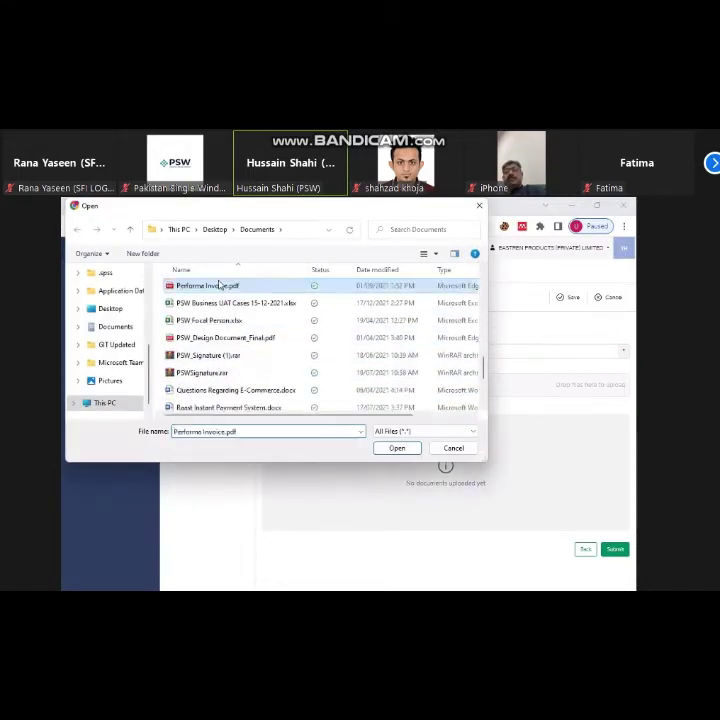
pyautogui.click(397, 449)
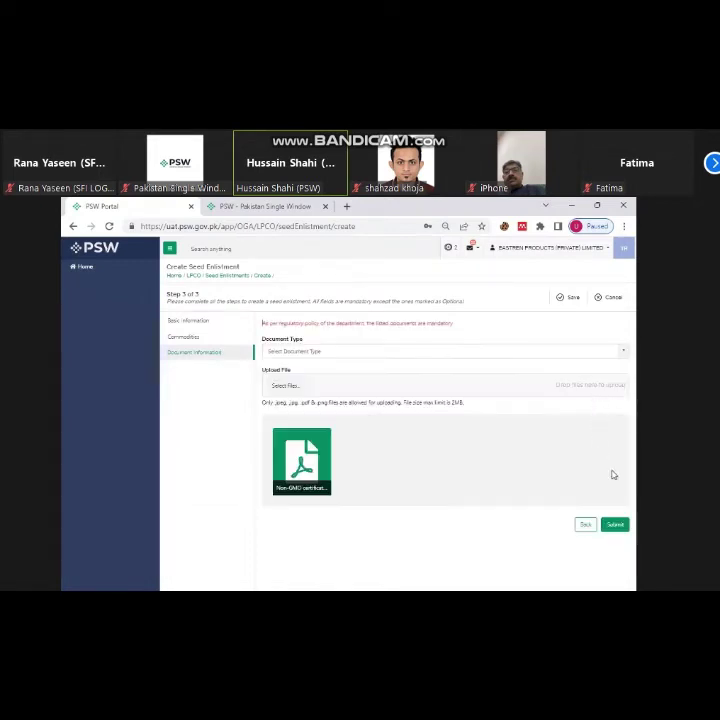
# - Submit the seed enlistment request, accepting the processing fee and confirming the submission
pyautogui.click(616, 525)
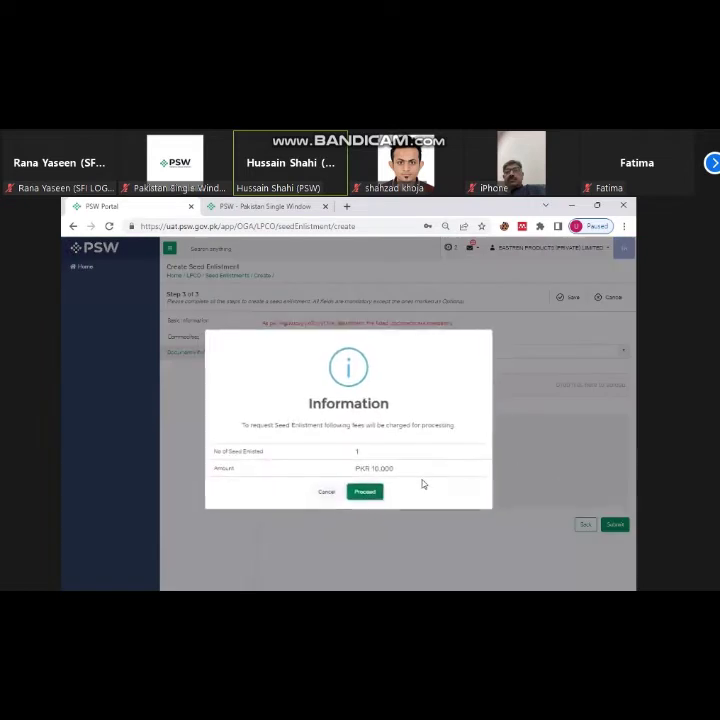
pyautogui.moveTo(221, 461); pyautogui.dragTo(355, 454)
pyautogui.doubleClick(358, 453)
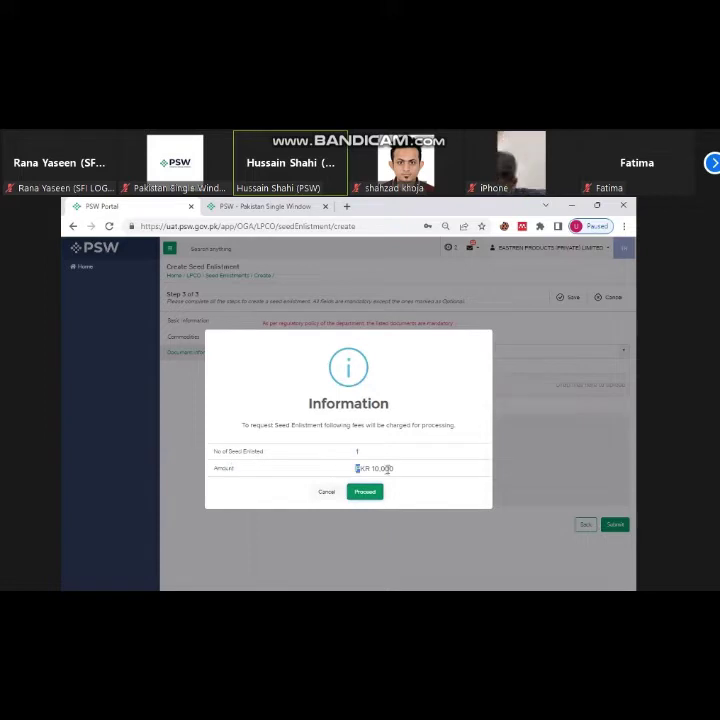
pyautogui.moveTo(357, 468); pyautogui.dragTo(395, 474)
pyautogui.click(396, 474)
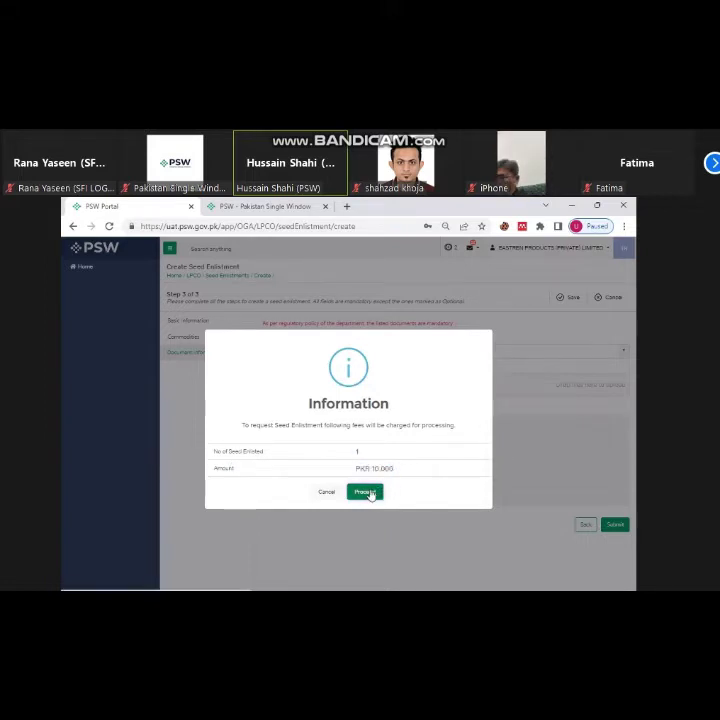
pyautogui.click(372, 494)
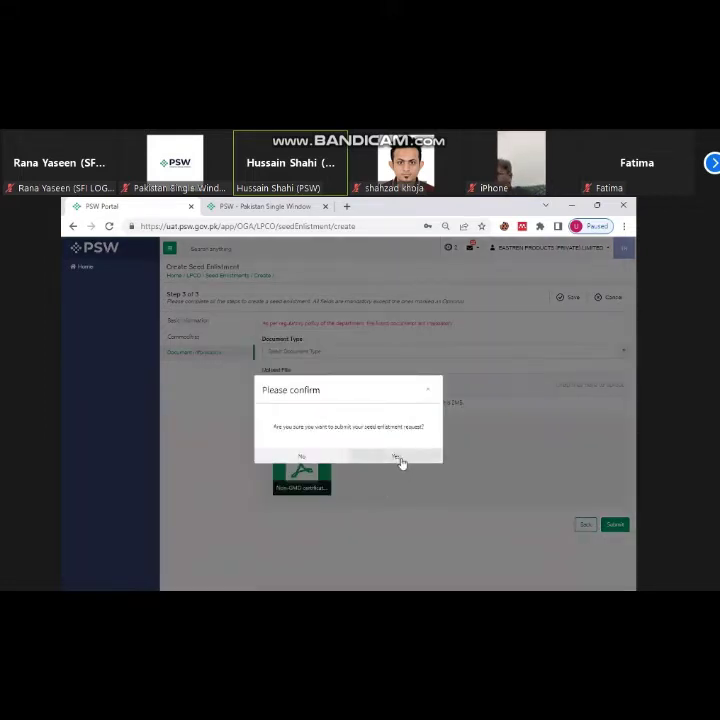
pyautogui.click(402, 461)
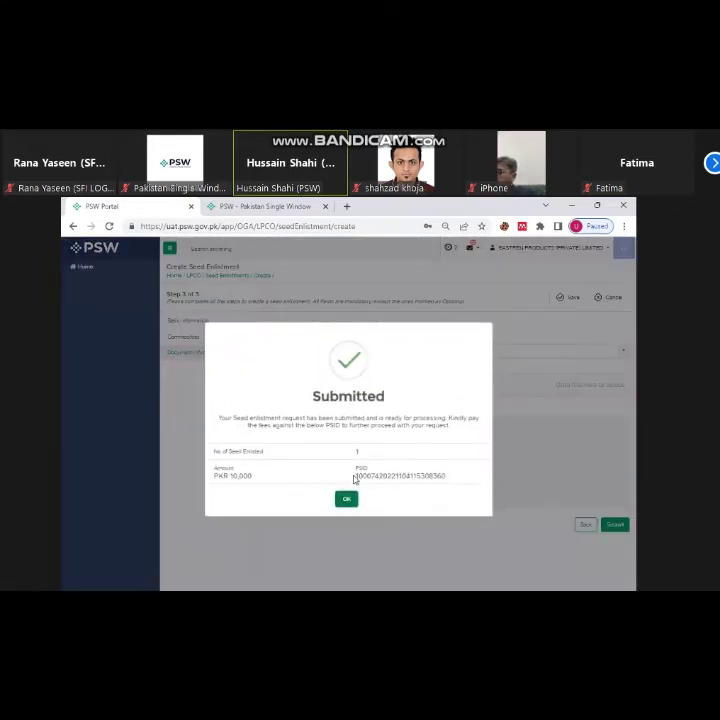
# - Examine the PSID issued for the fee payment and close the submission notice
pyautogui.moveTo(355, 476); pyautogui.dragTo(450, 480)
pyautogui.click(449, 480)
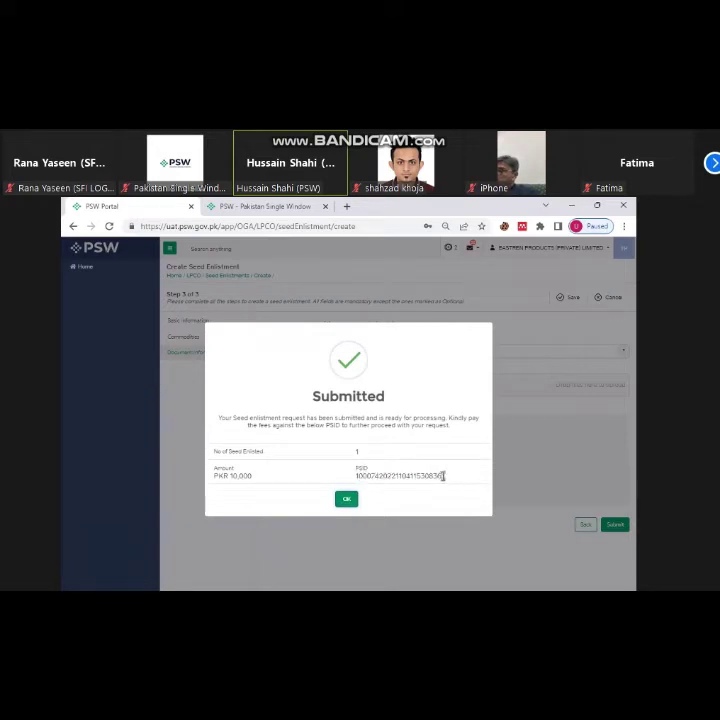
pyautogui.moveTo(443, 476); pyautogui.dragTo(420, 476)
pyautogui.click(445, 477)
pyautogui.moveTo(446, 477); pyautogui.dragTo(434, 479)
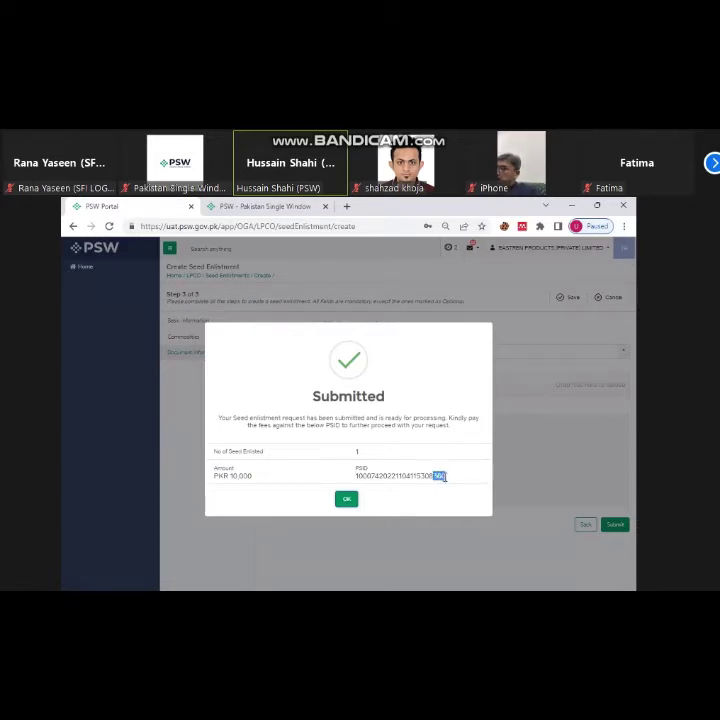
pyautogui.click(445, 478)
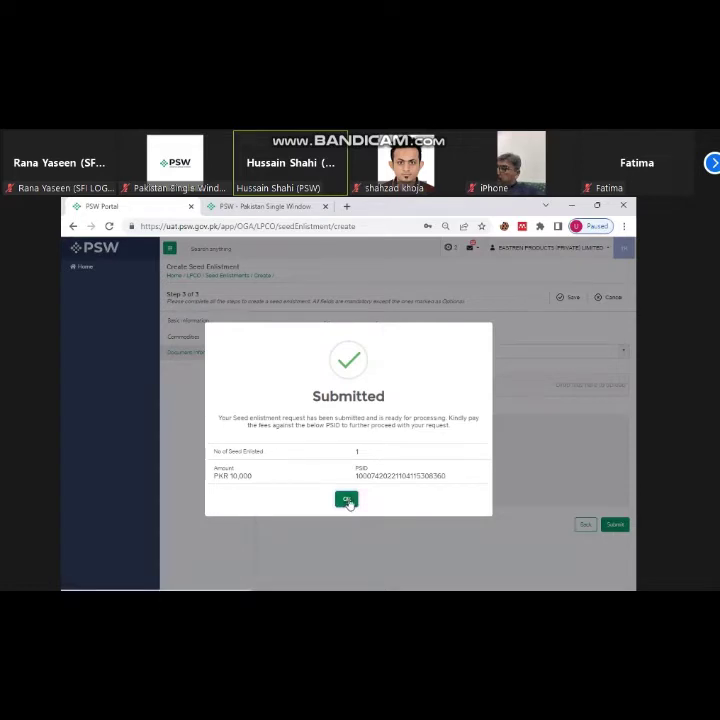
pyautogui.click(346, 500)
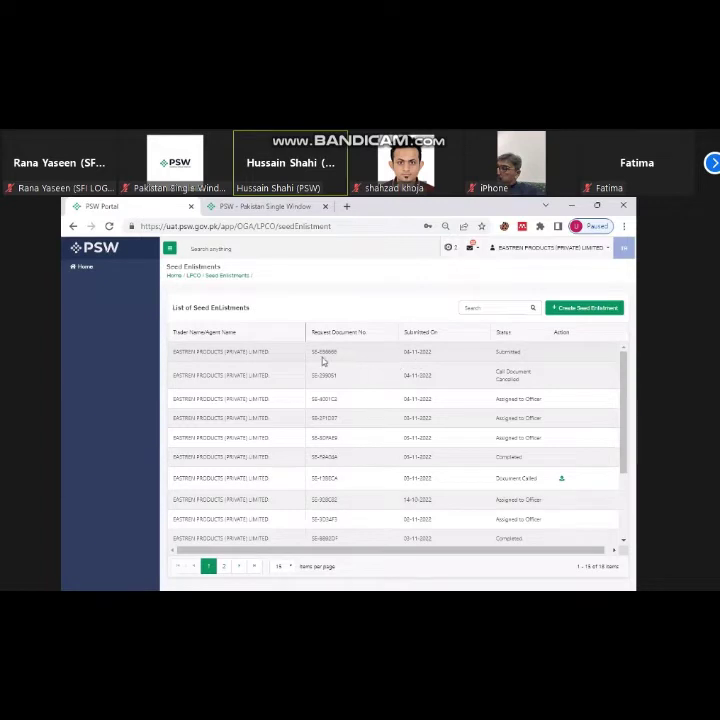
# - Open the newly submitted seed enlistment request and expand its summary to review payment and status details
pyautogui.doubleClick(529, 357)
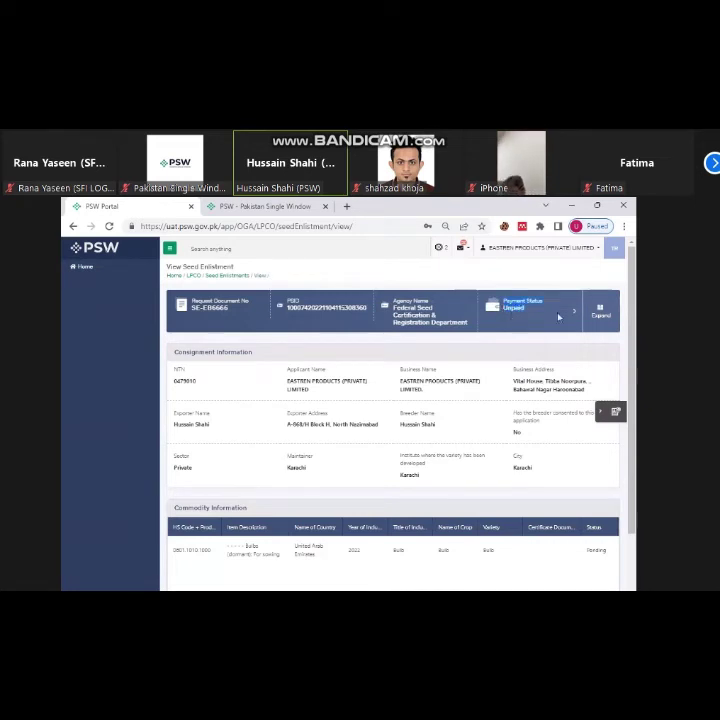
pyautogui.click(599, 312)
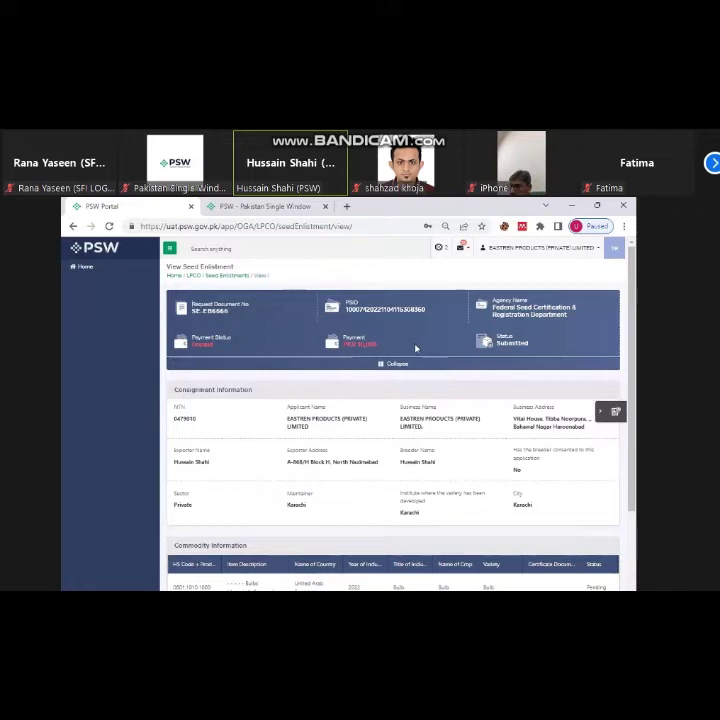
pyautogui.scroll(-1, 470, 353)
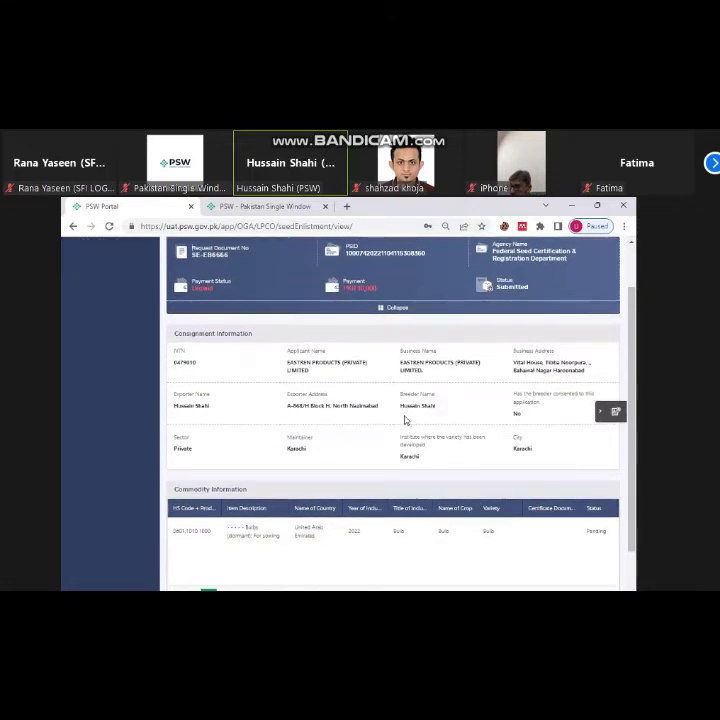
pyautogui.scroll(1, 405, 420)
# - Open the UPS payment advice for the newly submitted Seed Enlistment National Register request
pyautogui.click(172, 277)
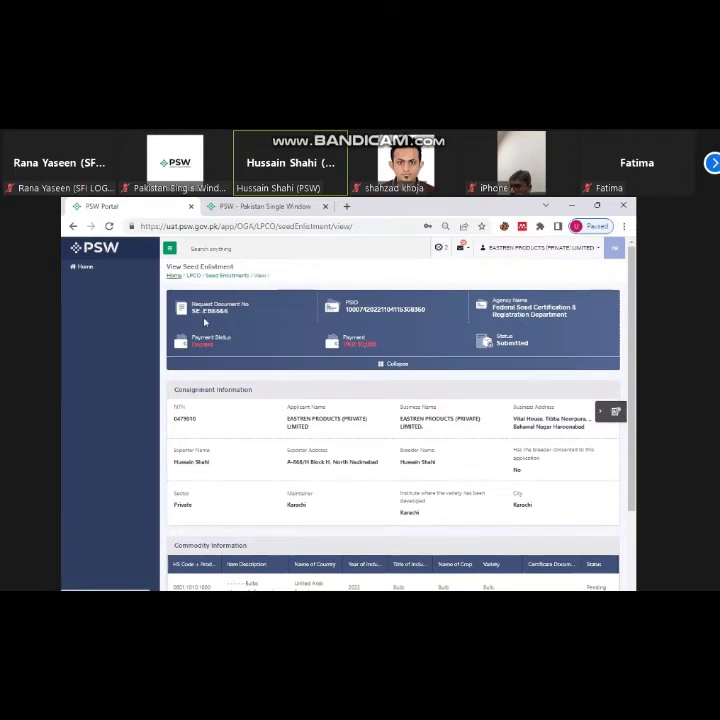
pyautogui.click(200, 345)
pyautogui.click(203, 315)
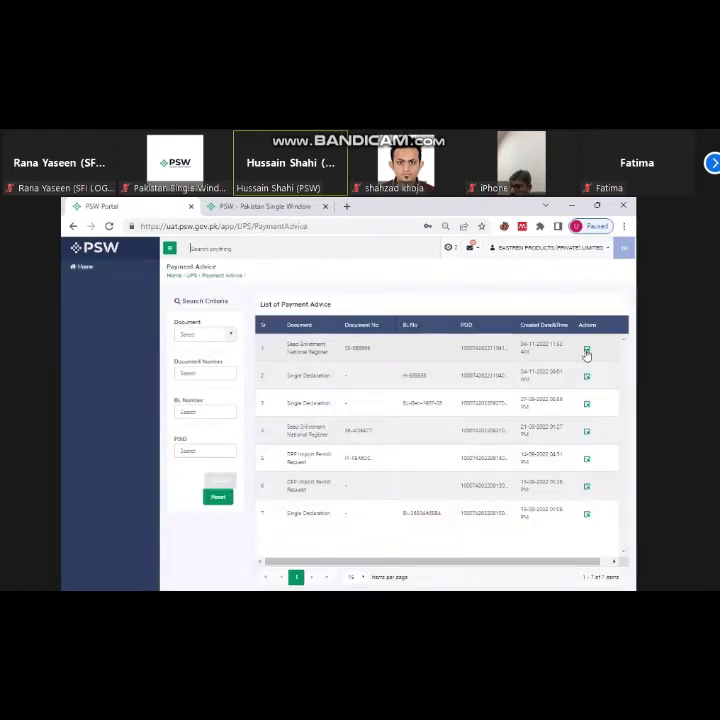
pyautogui.click(587, 352)
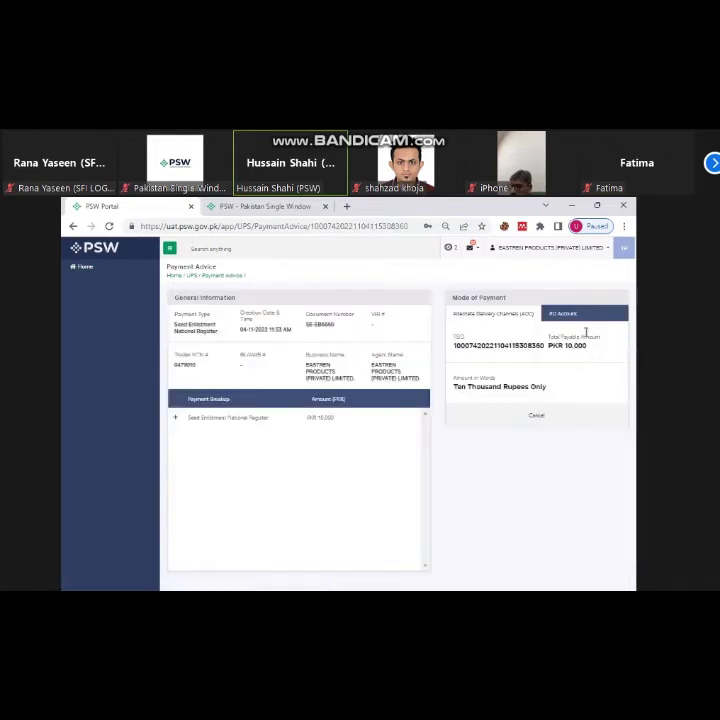
# - Choose PD Account as the mode of payment with Karachi Custom as the collectorate
pyautogui.click(560, 315)
pyautogui.click(610, 440)
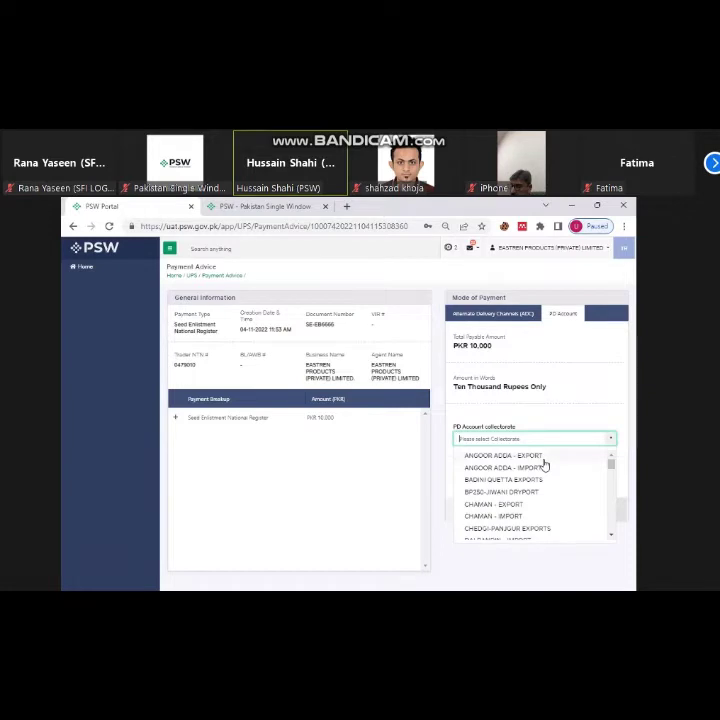
pyautogui.write('kar')
pyautogui.click(540, 458)
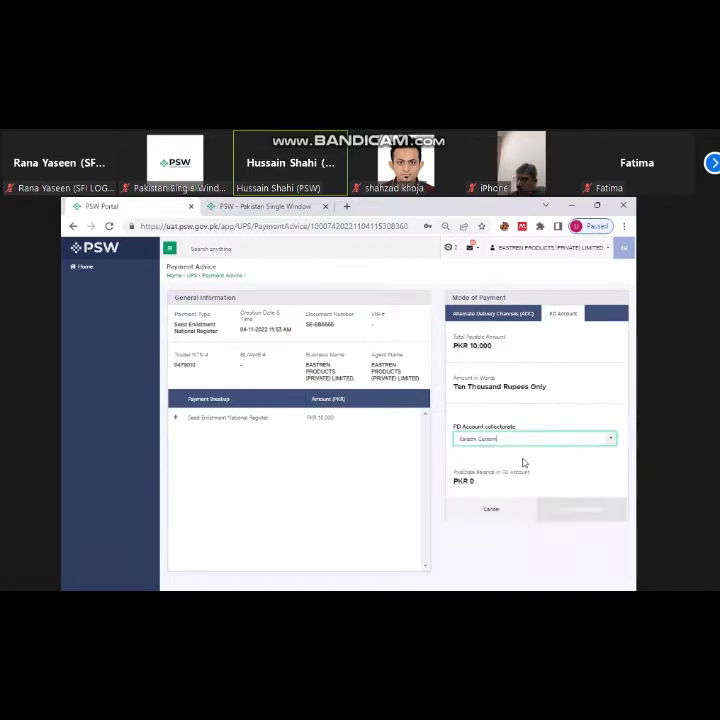
pyautogui.click(535, 479)
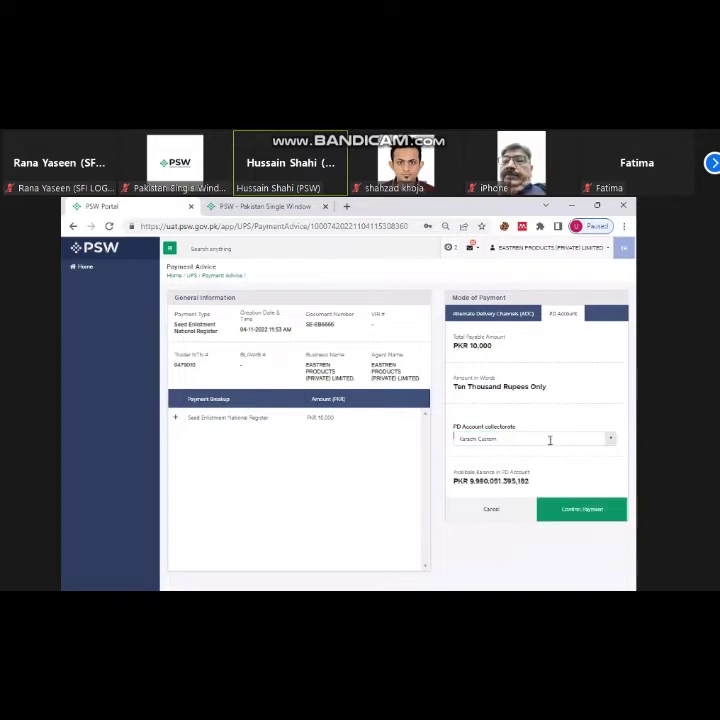
# - Confirm the fee payment through the PD account and close the payment notice
pyautogui.click(584, 512)
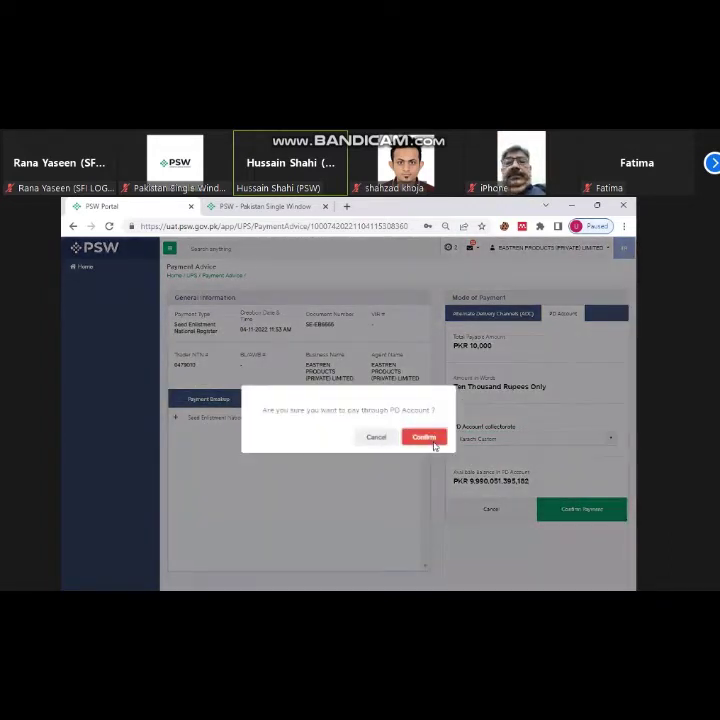
pyautogui.click(431, 442)
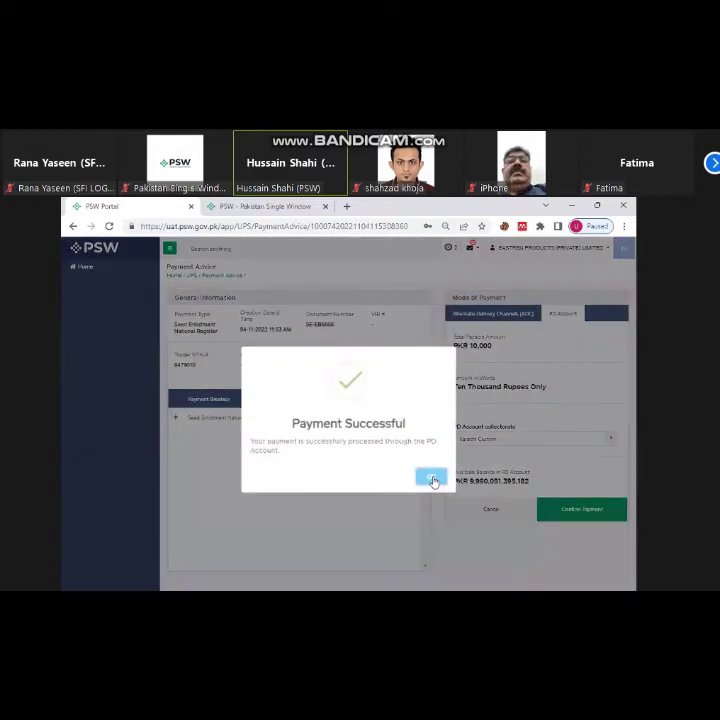
pyautogui.click(433, 481)
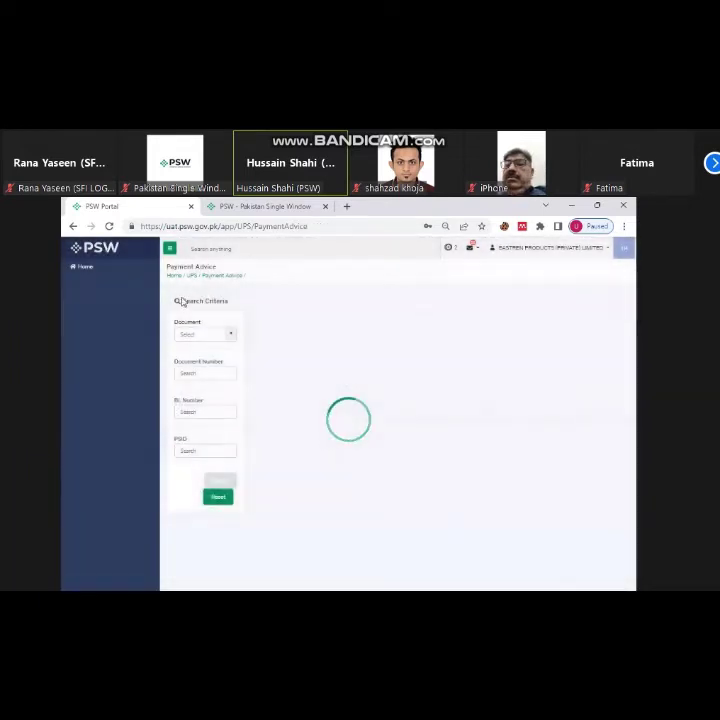
# - Return to the LPCO seed enlistments list, check the paid request's status and open its details
pyautogui.click(173, 277)
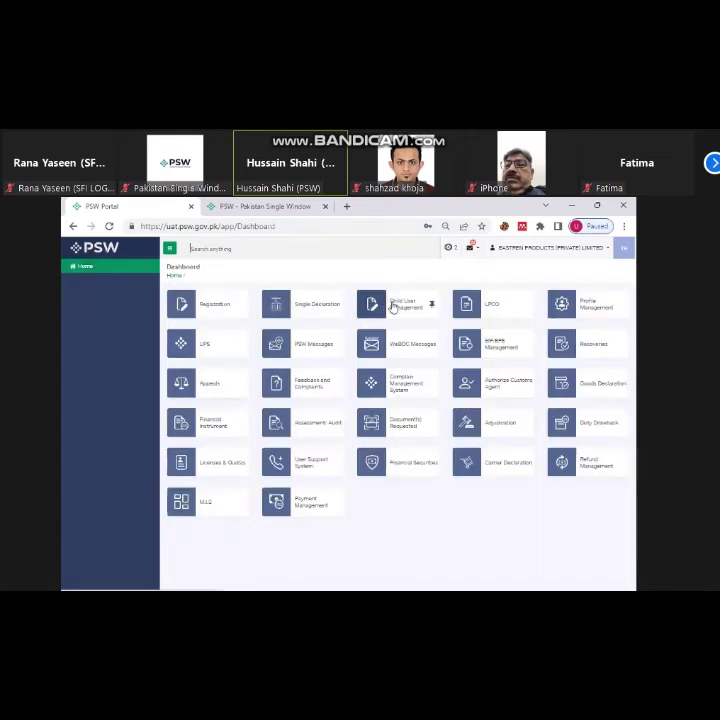
pyautogui.click(488, 308)
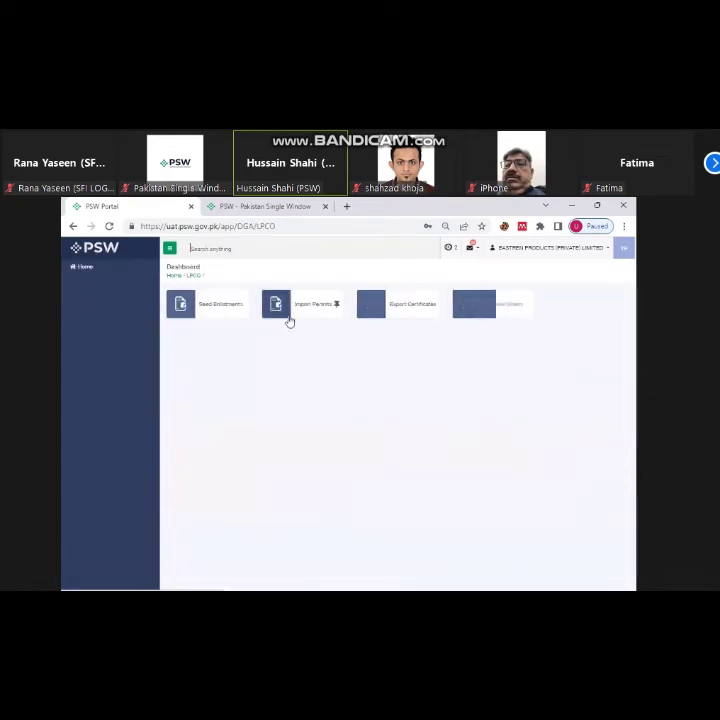
pyautogui.click(208, 314)
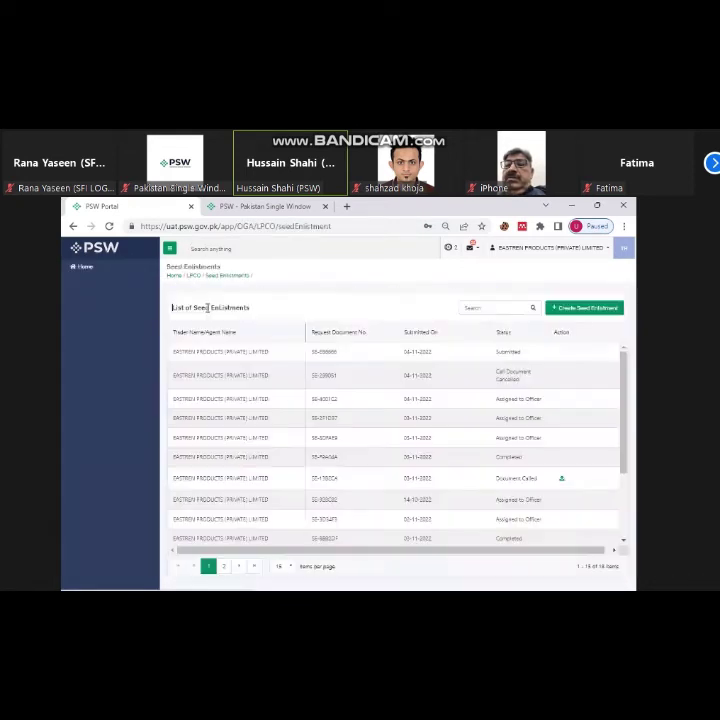
pyautogui.moveTo(496, 352); pyautogui.dragTo(553, 360)
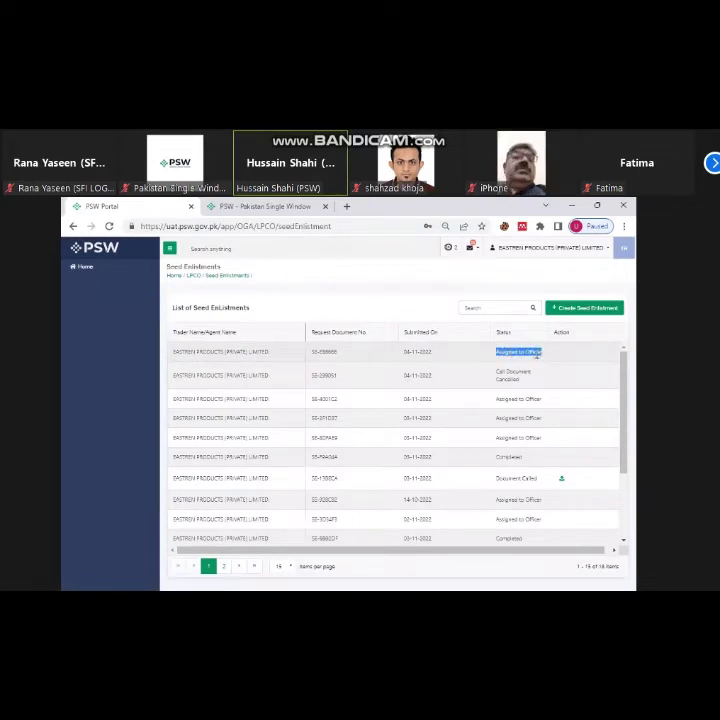
pyautogui.click(496, 354)
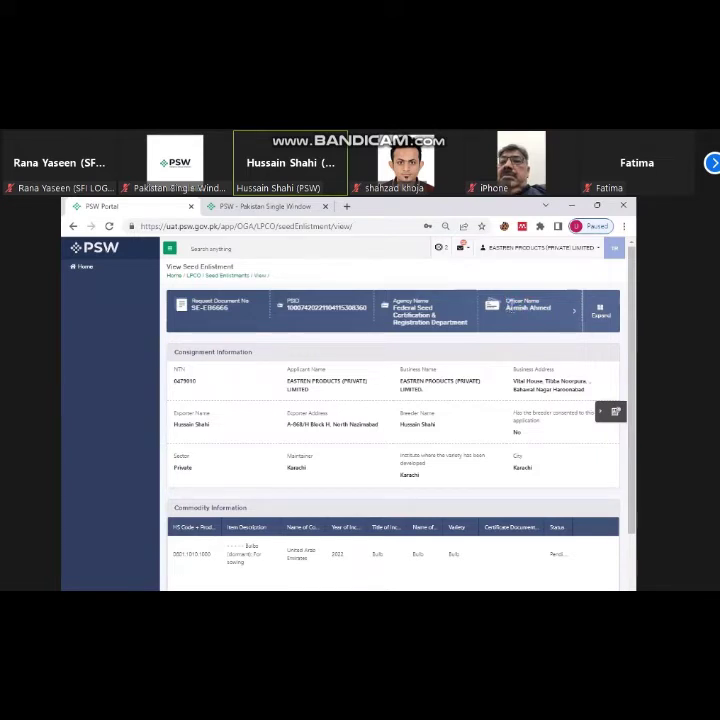
# - Review the paid seed enlistment request's assigned officer, consignment and commodity information, and attached documents
pyautogui.moveTo(533, 308); pyautogui.dragTo(554, 310)
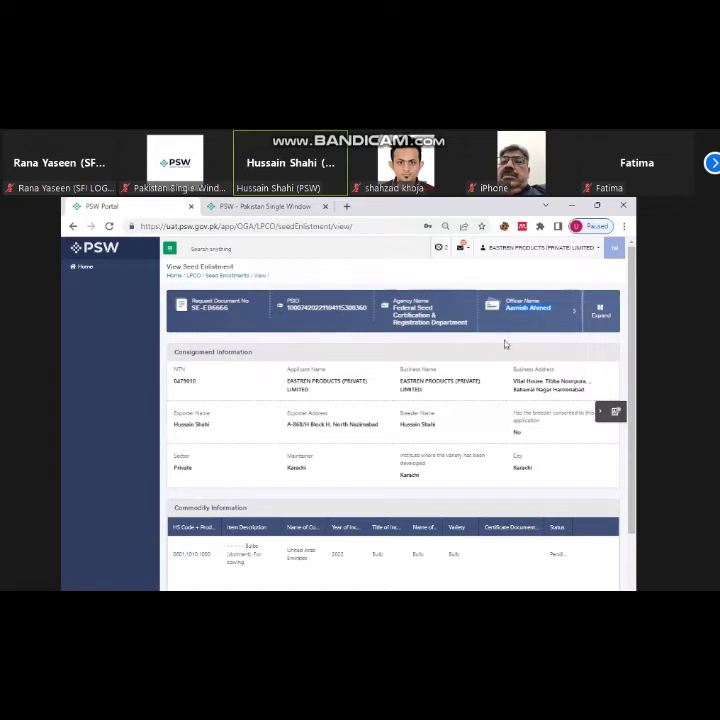
pyautogui.scroll(-1, 438, 416)
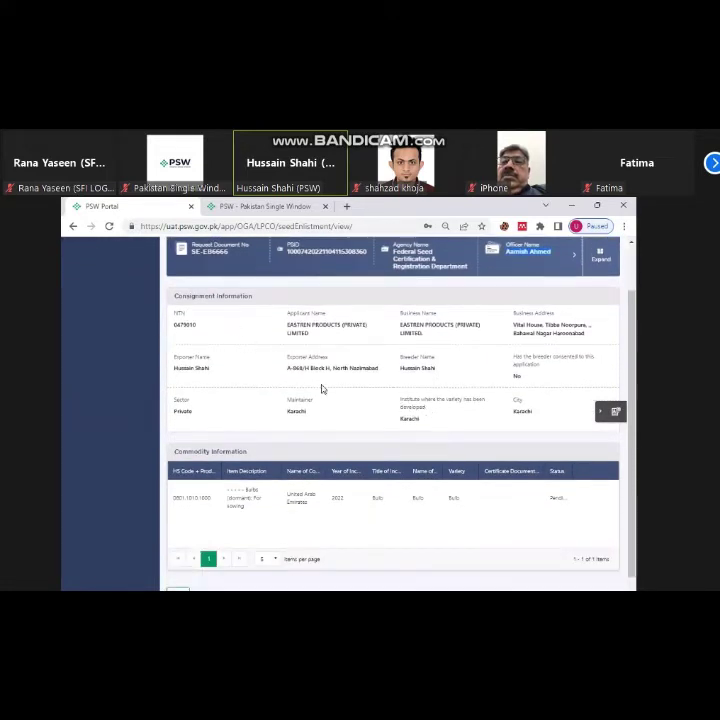
pyautogui.scroll(-1, 346, 418)
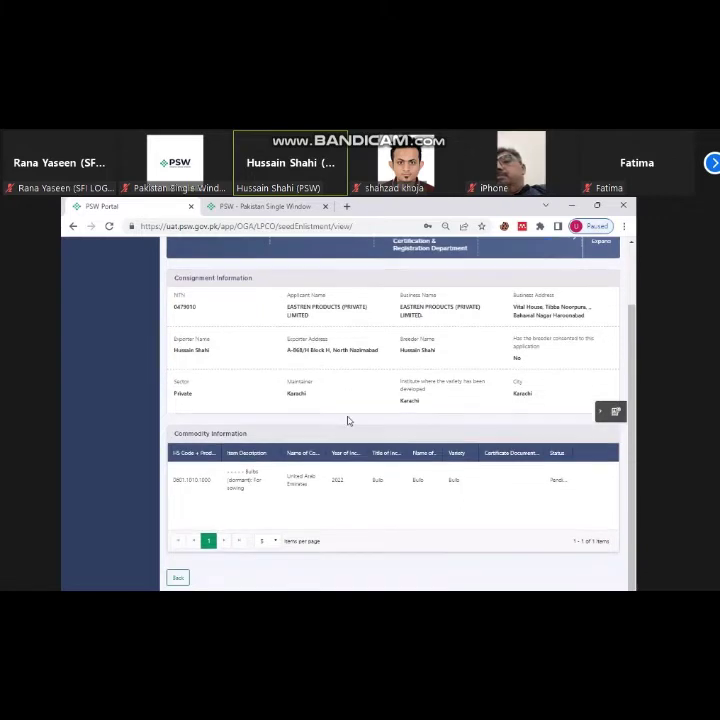
pyautogui.click(616, 414)
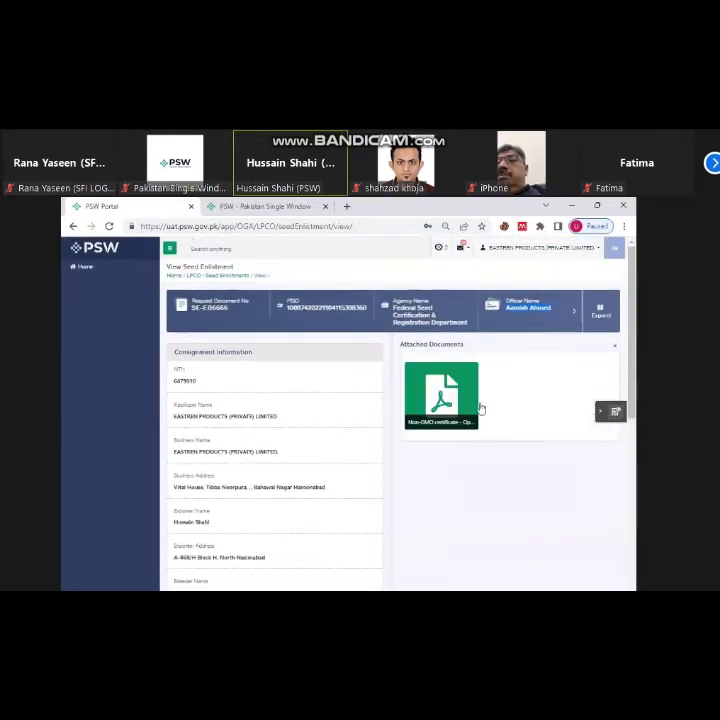
pyautogui.click(616, 348)
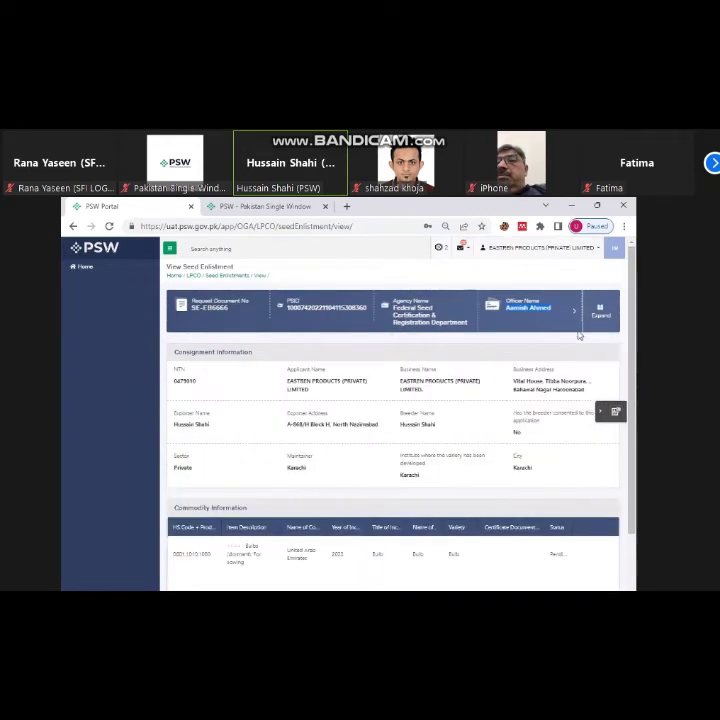
# - Leave the request for the LPCO overview, check the recent message notifications and open the full message inbox
pyautogui.click(191, 276)
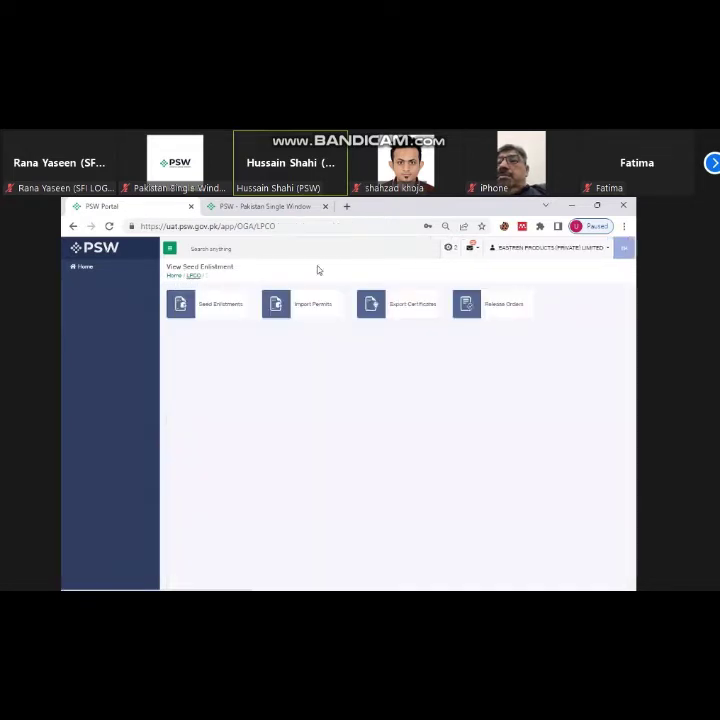
pyautogui.click(472, 252)
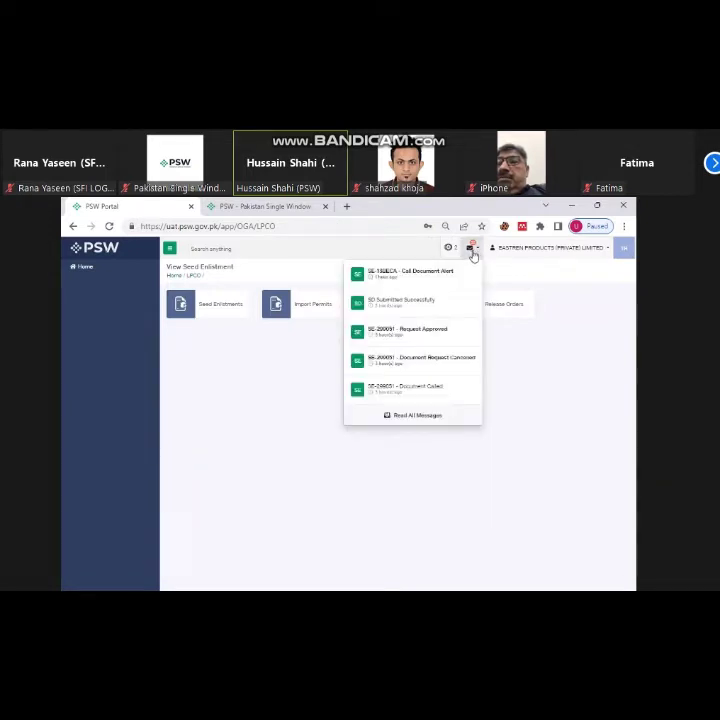
pyautogui.click(433, 415)
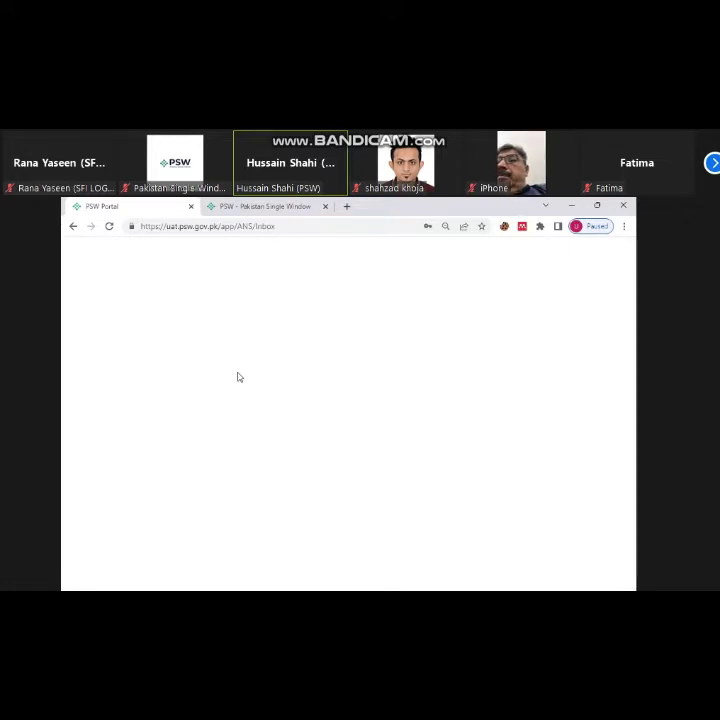
# - Go back to the seed enlistment request's view page, reload it and check the recent message notifications there
pyautogui.click(73, 226)
pyautogui.click(222, 227)
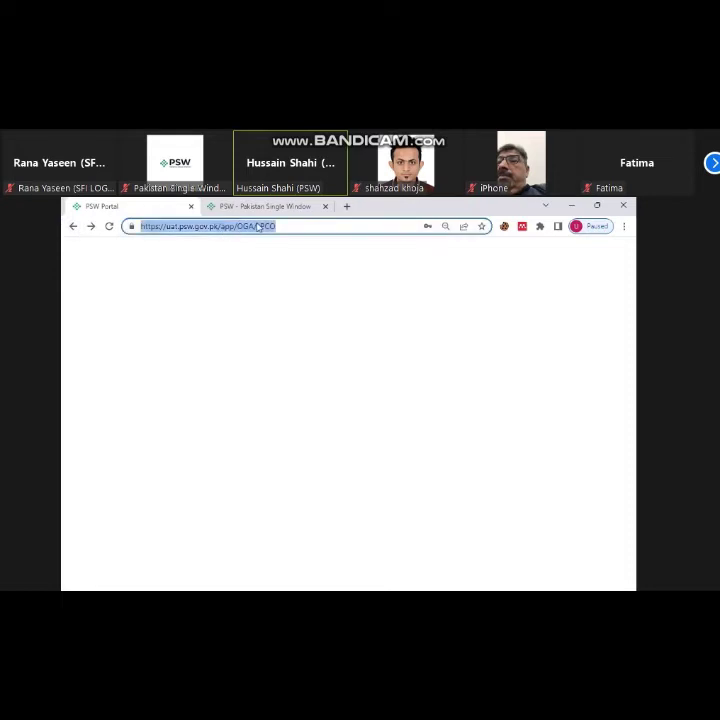
pyautogui.click(91, 226)
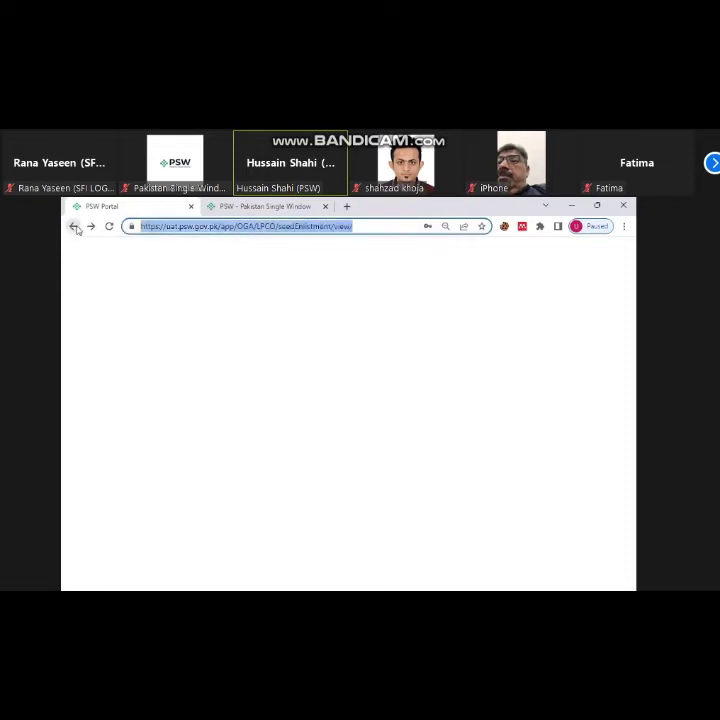
pyautogui.click(311, 228)
pyautogui.press('Return')
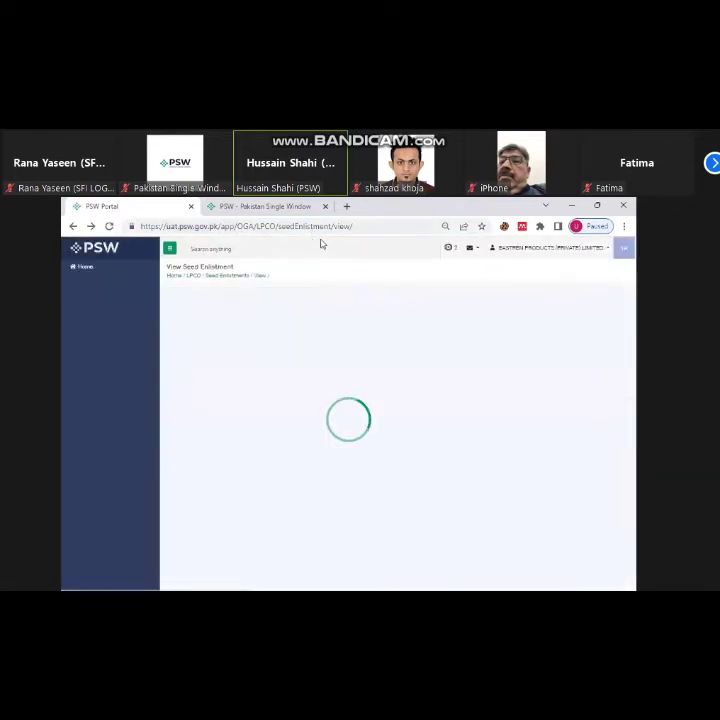
pyautogui.click(462, 248)
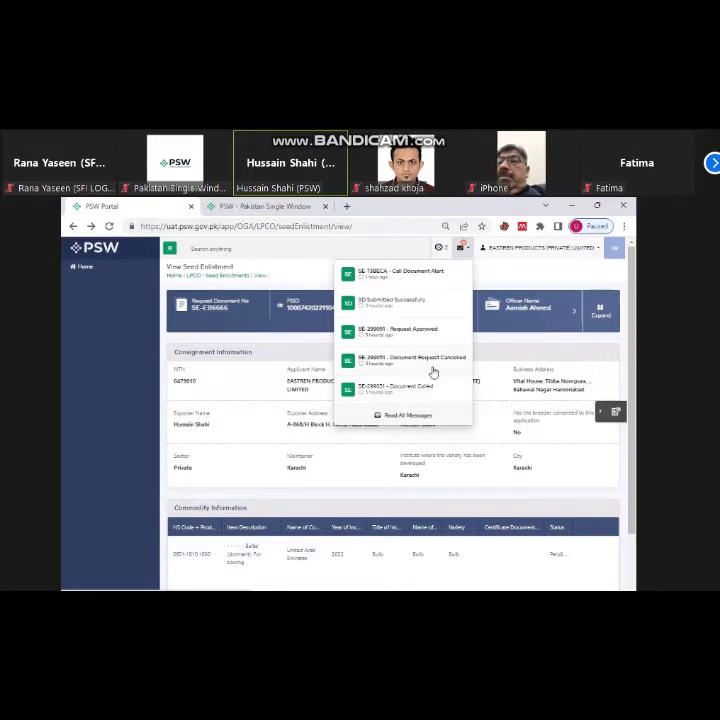
pyautogui.click(505, 283)
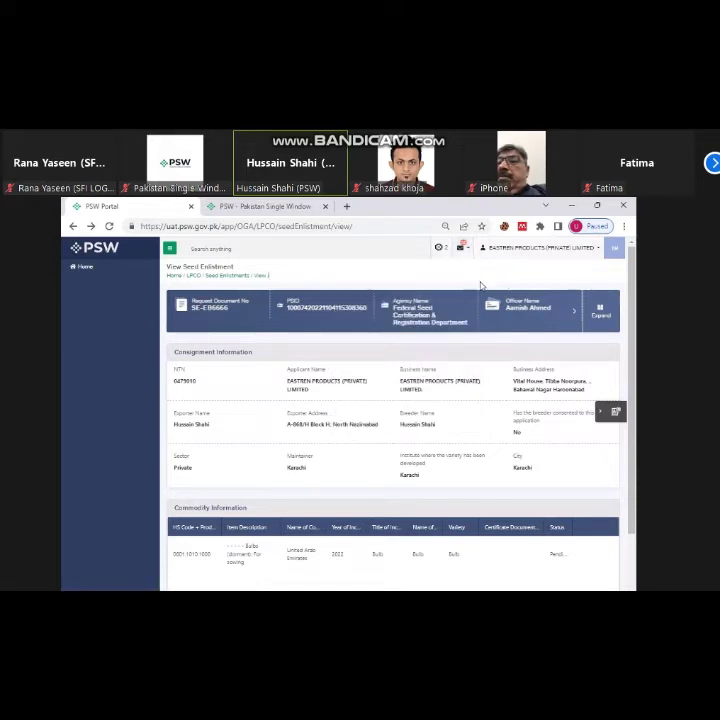
# - Go from the dashboard to the LPCO seed enlistments list and open the completed request just above the drafted one
pyautogui.click(173, 277)
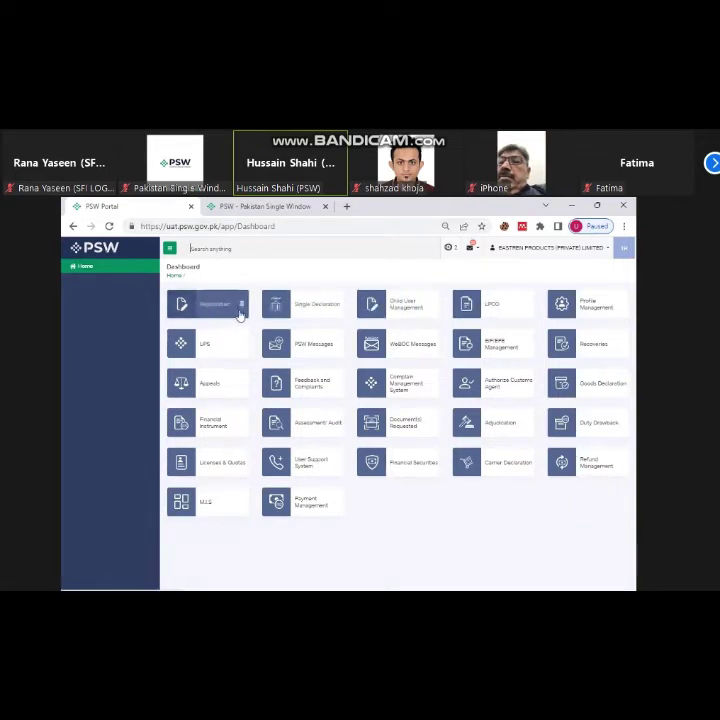
pyautogui.click(472, 313)
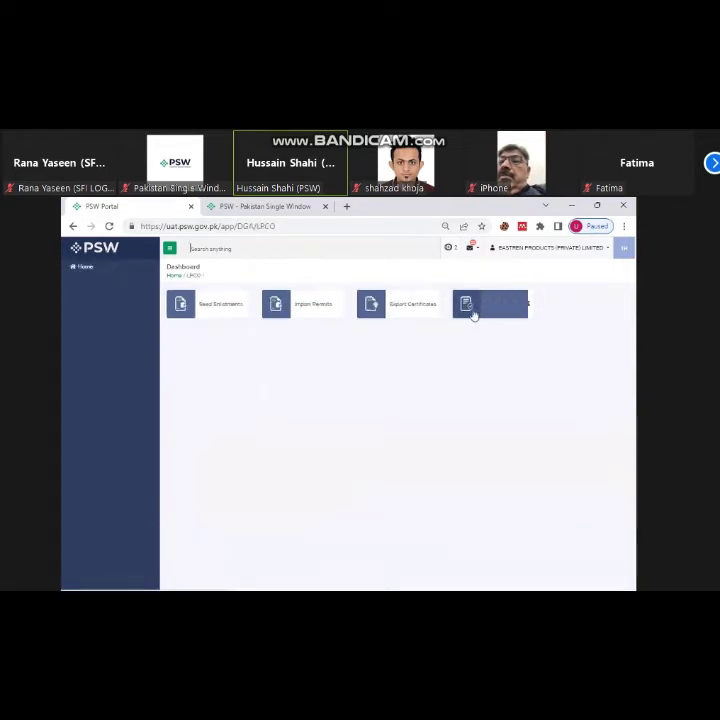
pyautogui.click(222, 305)
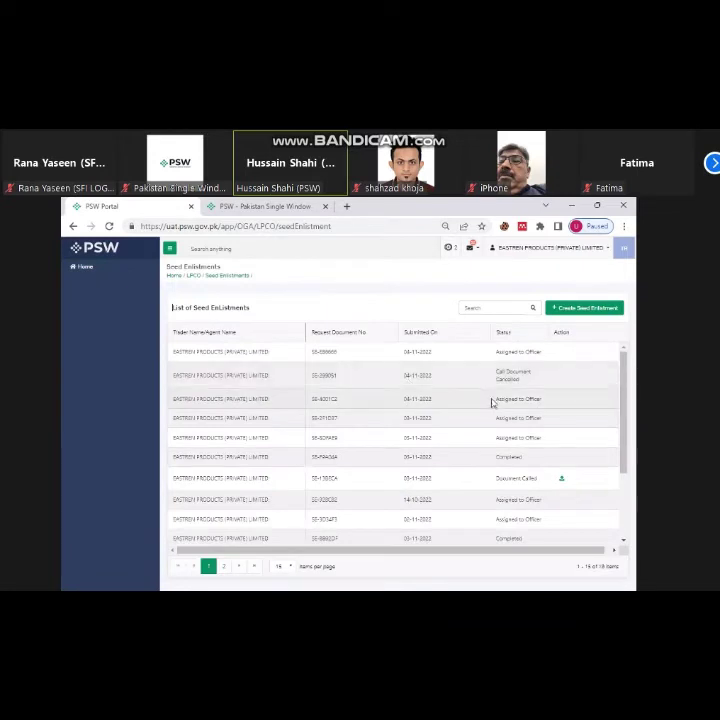
pyautogui.scroll(-2, 501, 478)
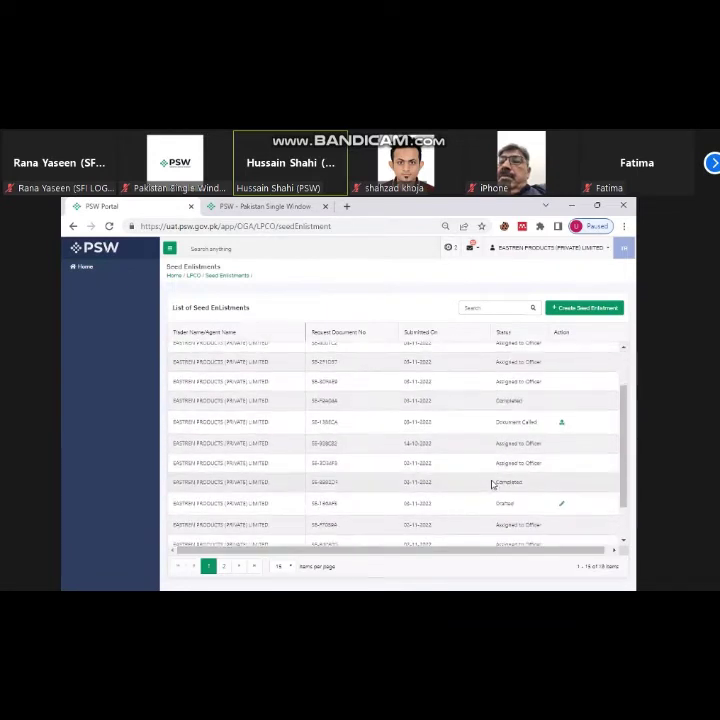
pyautogui.click(276, 487)
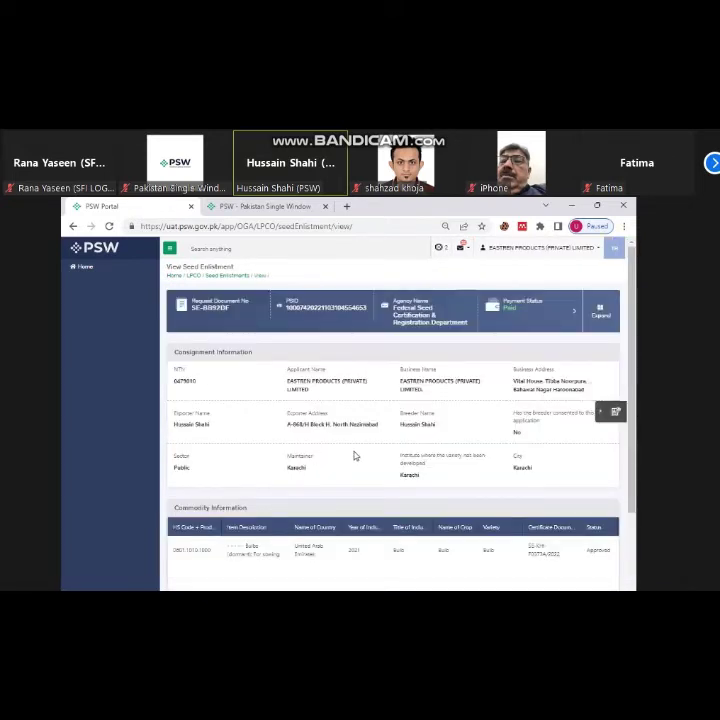
# - Examine the approved commodity's certificate document number and additional consignment information, and close the details
pyautogui.scroll(-2, 354, 456)
pyautogui.doubleClick(545, 441)
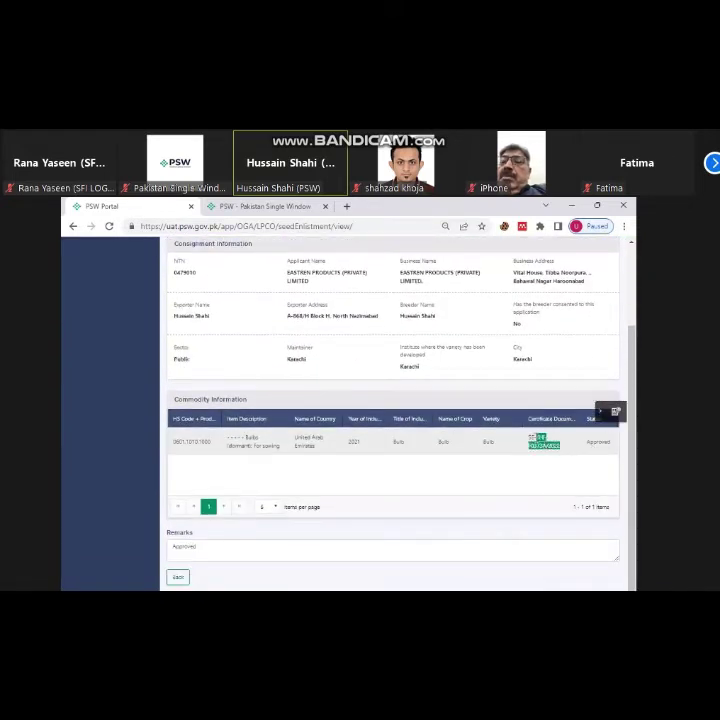
pyautogui.click(530, 442)
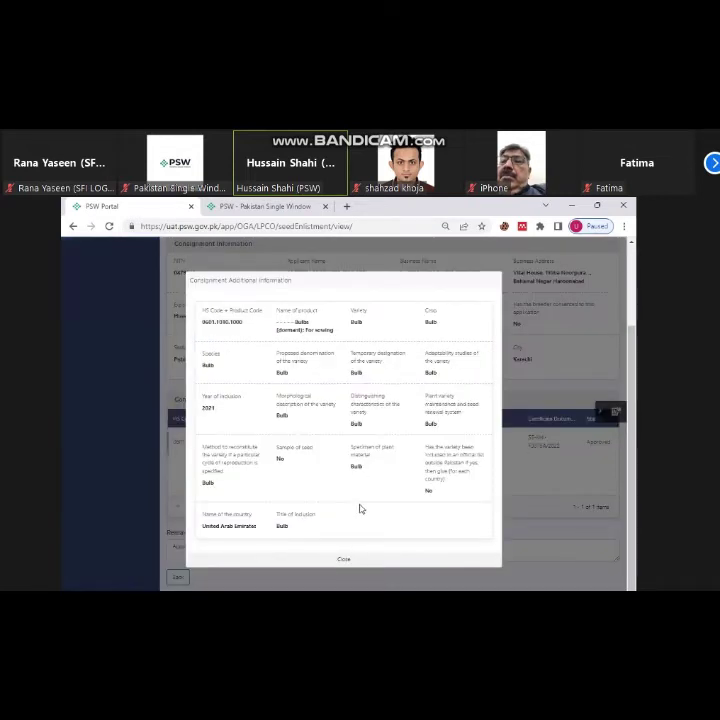
pyautogui.click(345, 560)
pyautogui.scroll(5, 511, 464)
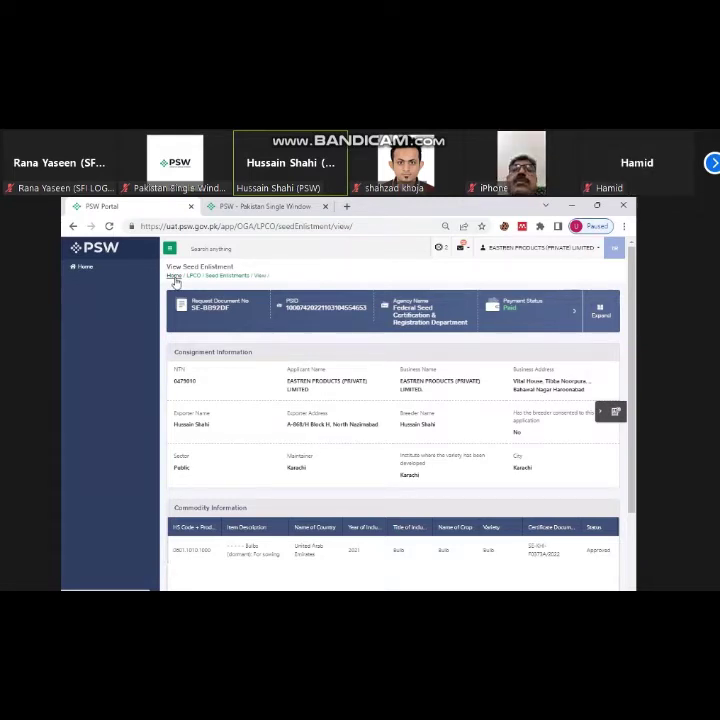
# - Open the first draft in the saved import single declarations for editing
pyautogui.click(174, 276)
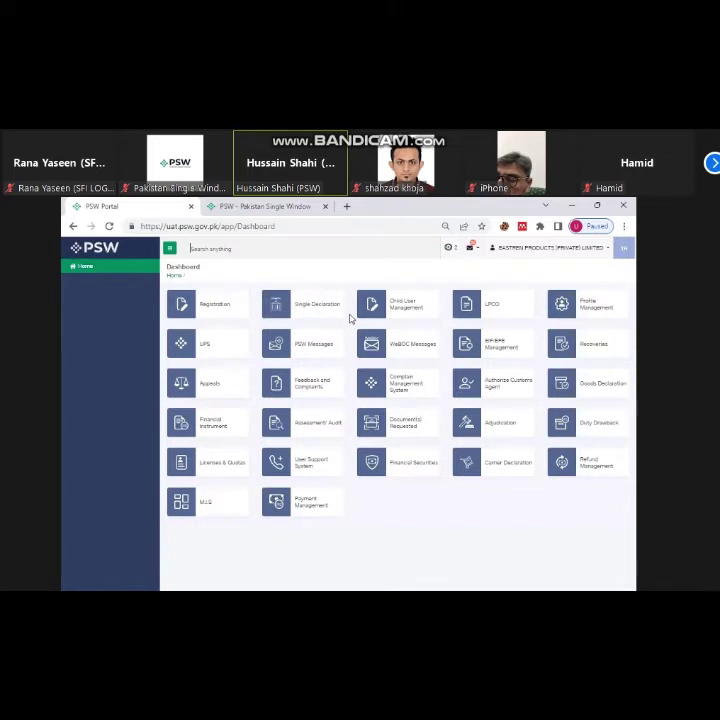
pyautogui.click(300, 313)
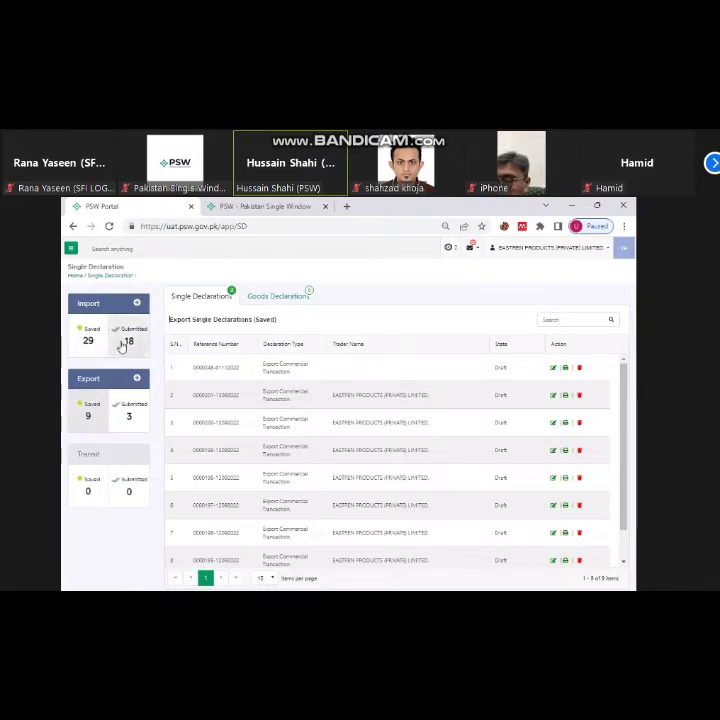
pyautogui.click(89, 341)
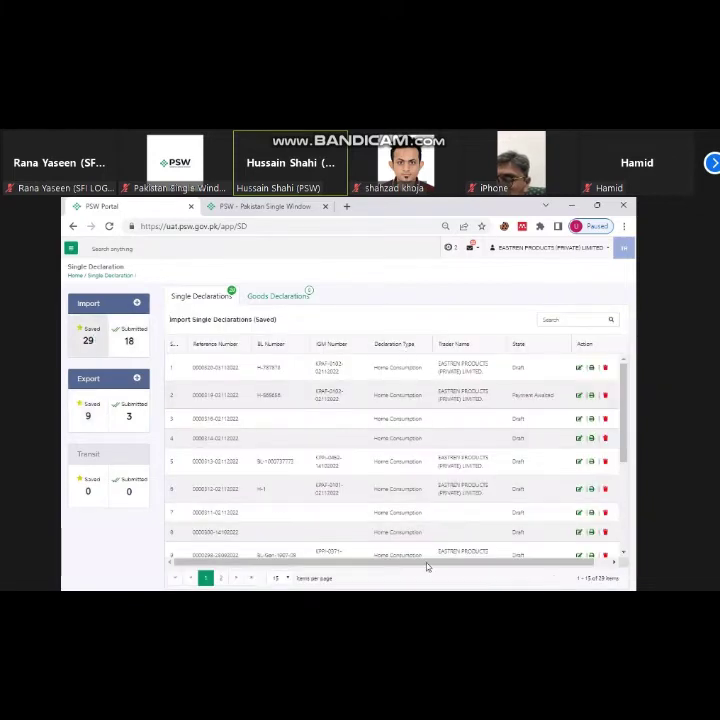
pyautogui.click(565, 369)
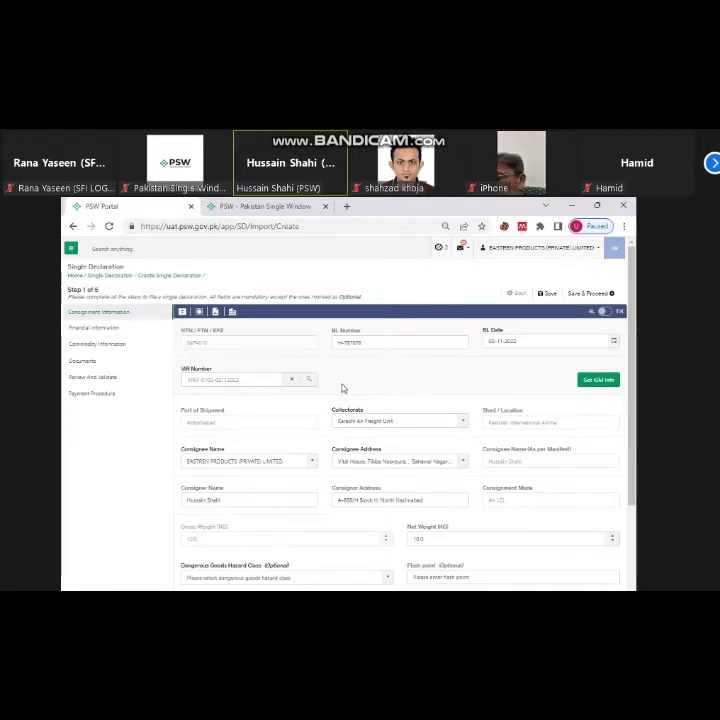
# - Review the declaration's consignment and financial information, saving both steps and proceeding to the commodity information
pyautogui.scroll(-3, 370, 400)
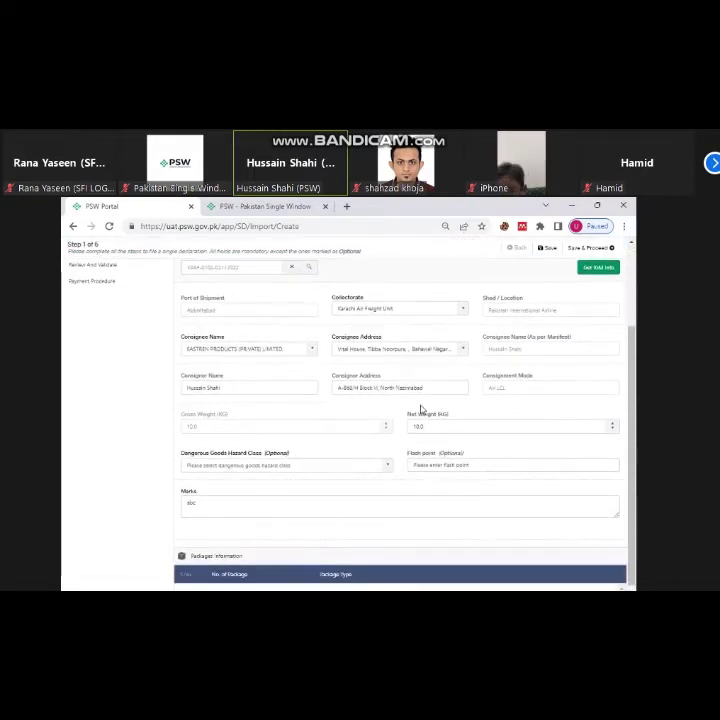
pyautogui.scroll(3, 421, 410)
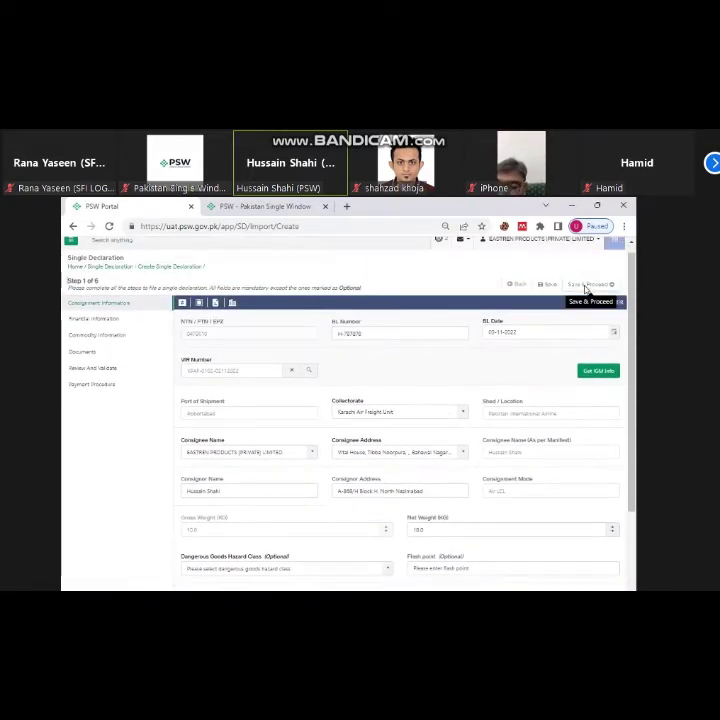
pyautogui.click(586, 288)
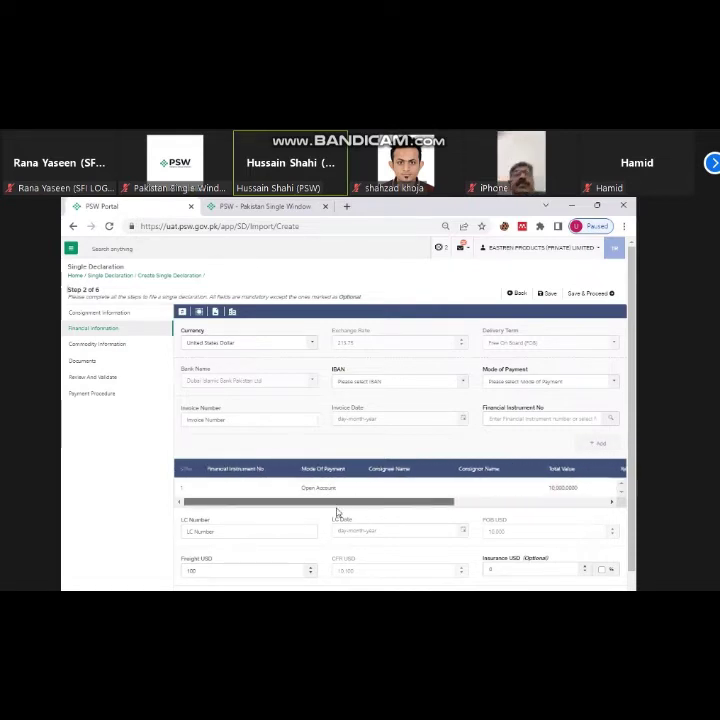
pyautogui.moveTo(323, 507)
pyautogui.mouseDown()
pyautogui.moveTo(460, 513)
pyautogui.moveTo(318, 511)
pyautogui.mouseUp()
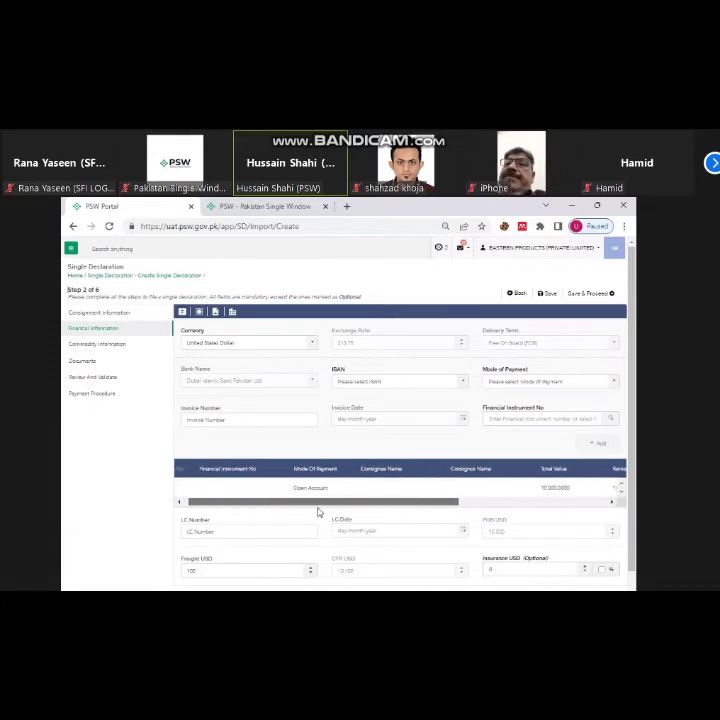
pyautogui.click(590, 296)
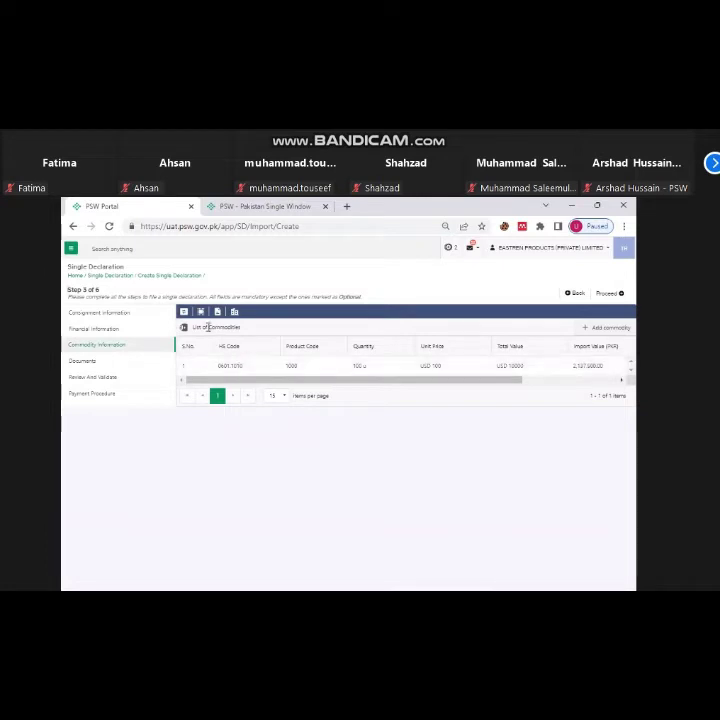
# - Add a commodity with HS code 0601.1010 and product code 1000, Bulbs (dormant): For sowing
pyautogui.click(603, 330)
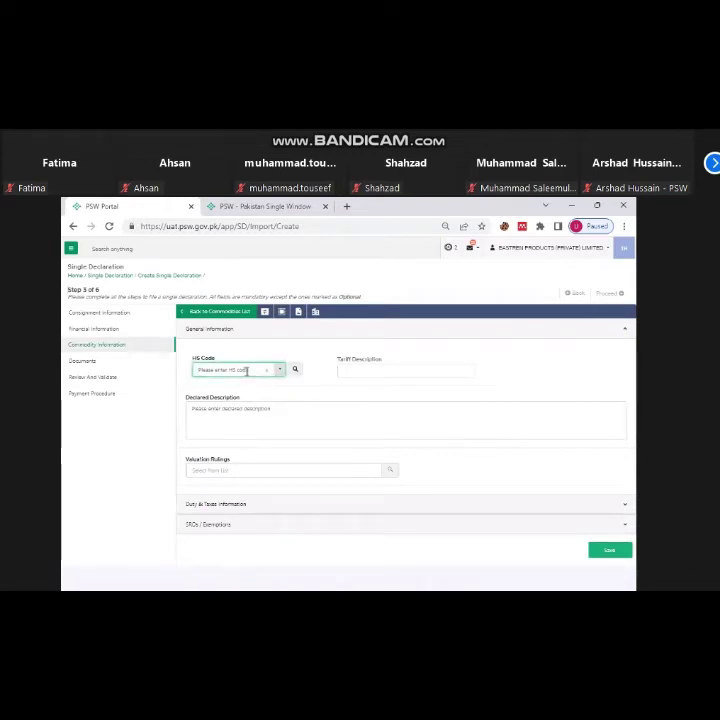
pyautogui.click(246, 371)
pyautogui.write('0601.1010')
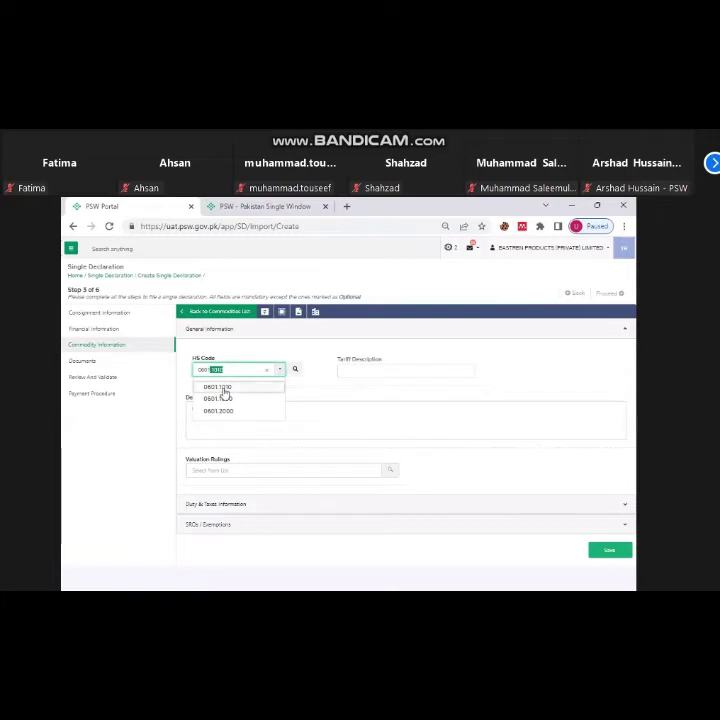
pyautogui.click(221, 388)
pyautogui.click(463, 376)
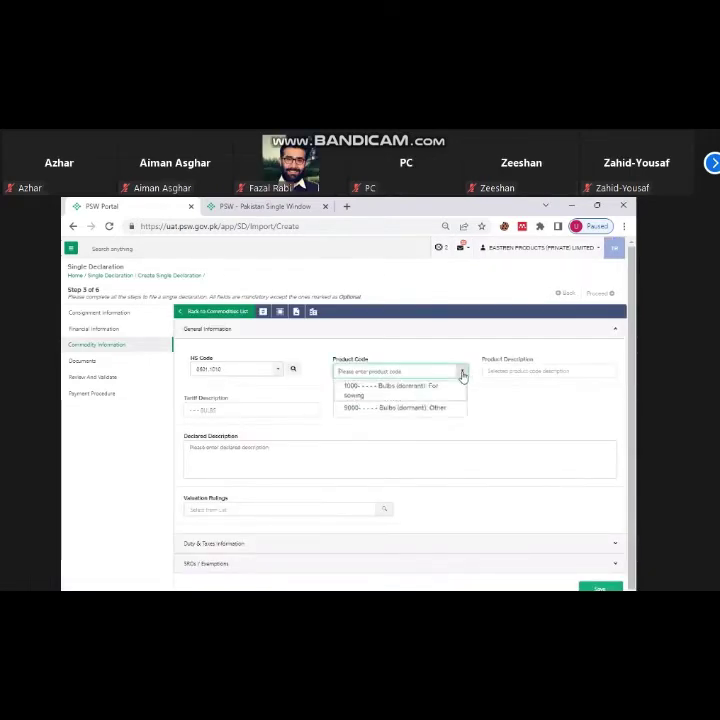
pyautogui.click(400, 395)
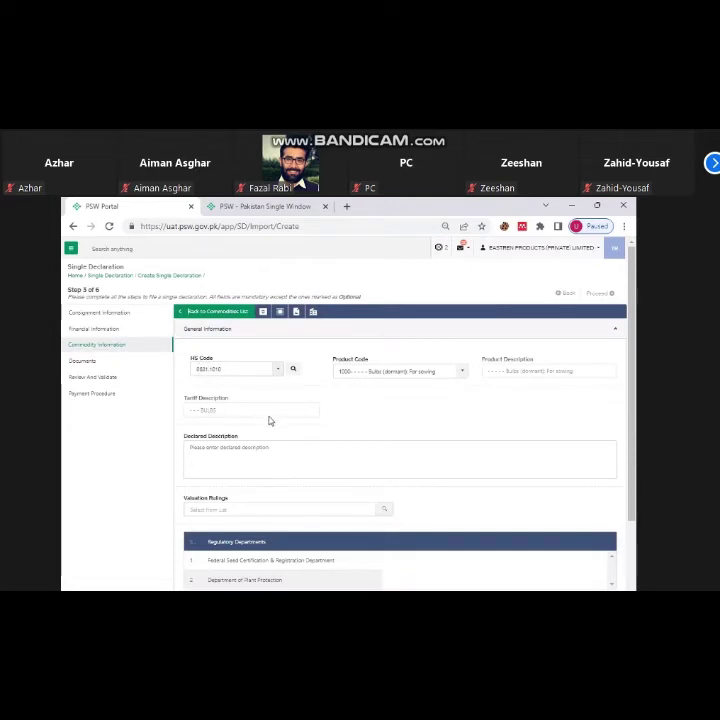
# - Check the regulatory departments listed for the commodity and enter "bulbs" as its declared description
pyautogui.scroll(-2, 268, 425)
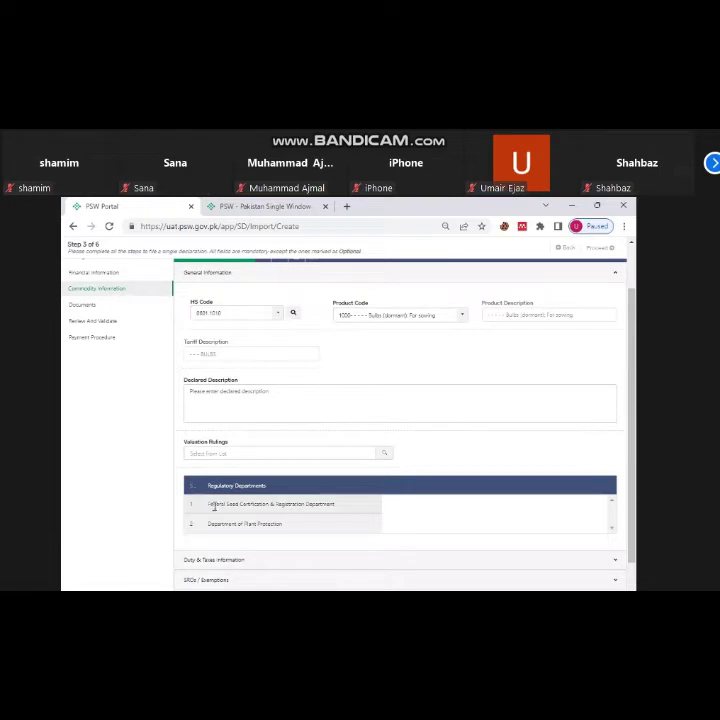
pyautogui.moveTo(213, 507); pyautogui.dragTo(338, 510)
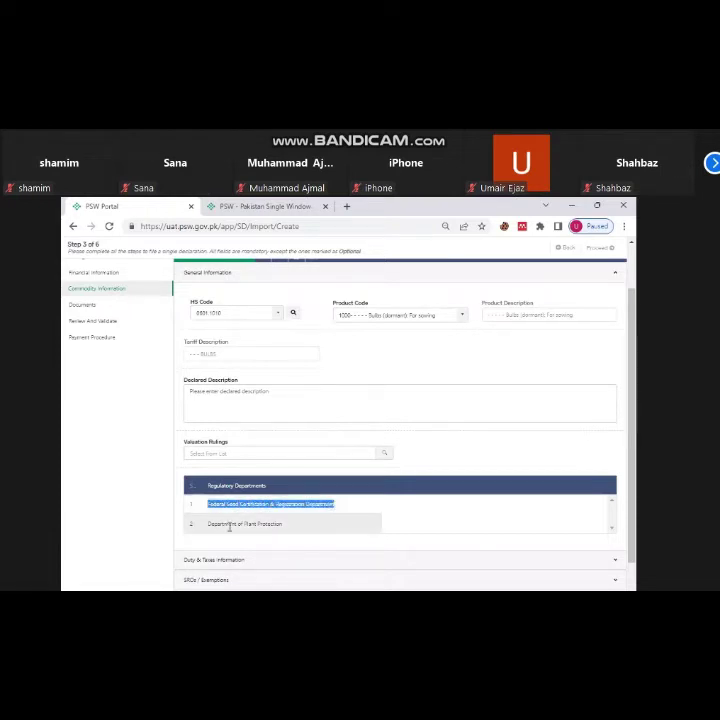
pyautogui.moveTo(211, 528); pyautogui.dragTo(281, 526)
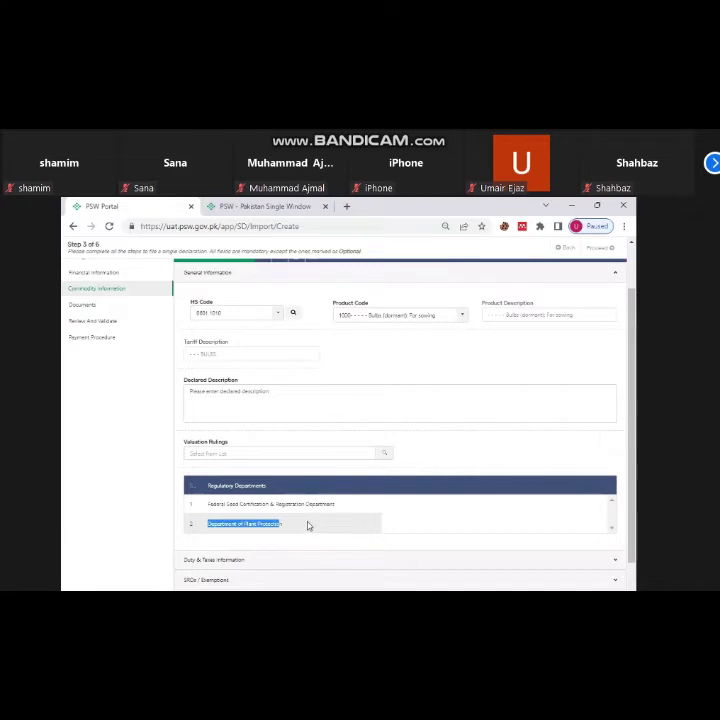
pyautogui.scroll(2, 289, 466)
pyautogui.click(284, 461)
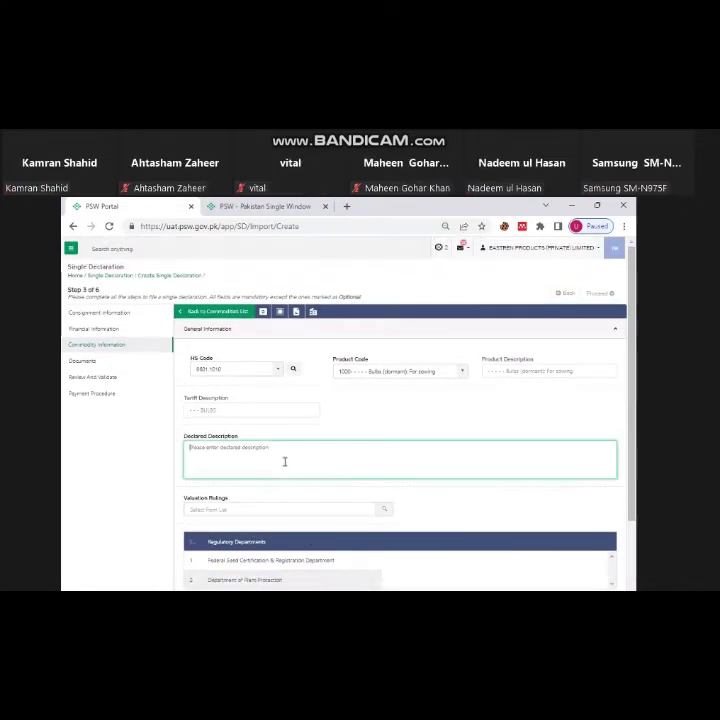
pyautogui.write('bulbs')
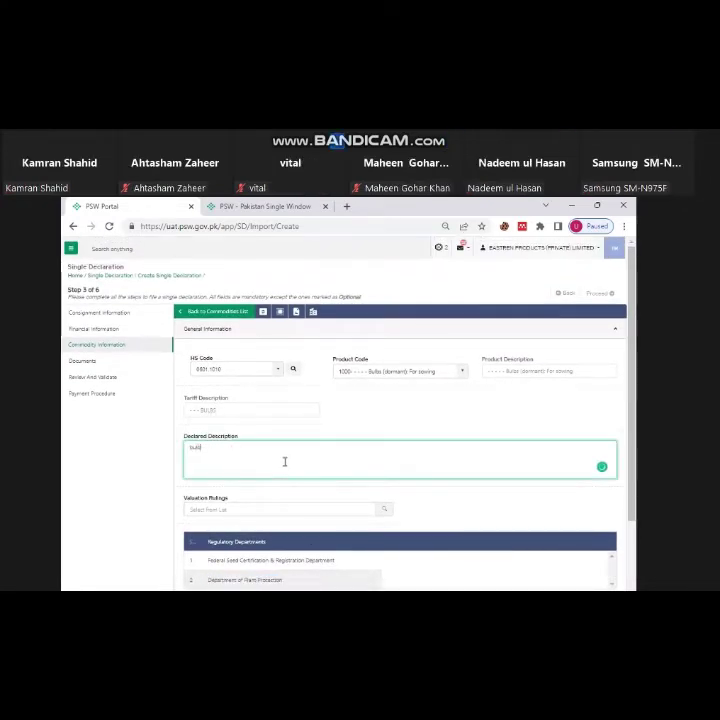
# - In the duty and taxes information, set the assessment and statistical quantities to 100, the unit value to USD 100 and the invoice unit value to 100
pyautogui.scroll(-2, 289, 474)
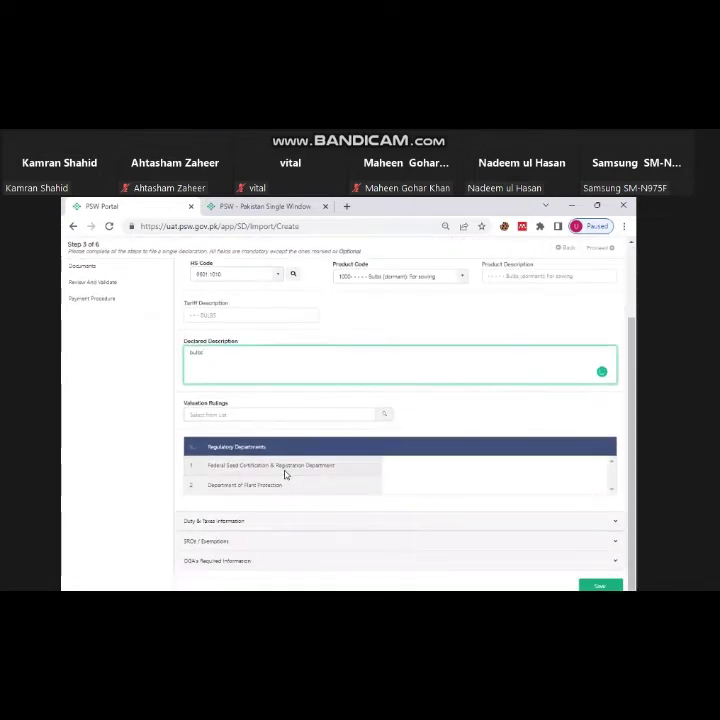
pyautogui.click(305, 523)
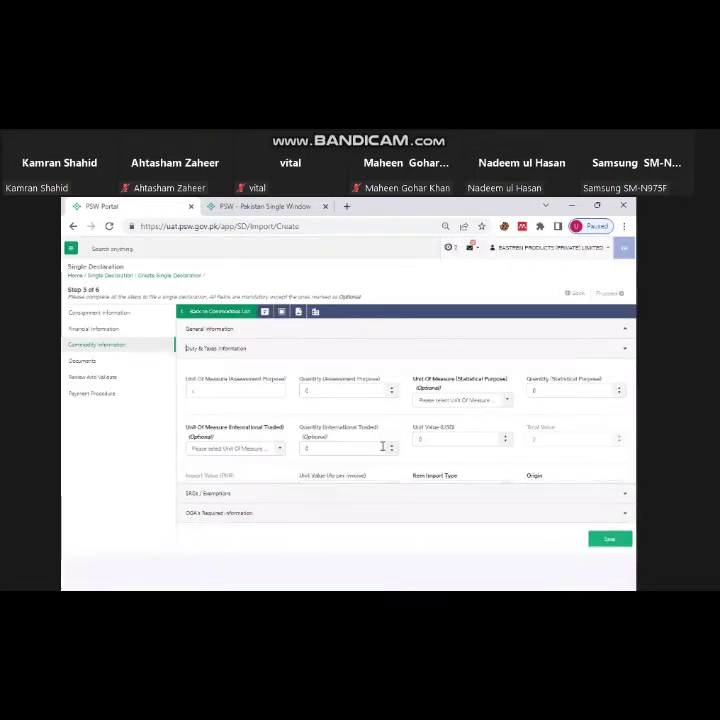
pyautogui.click(348, 392)
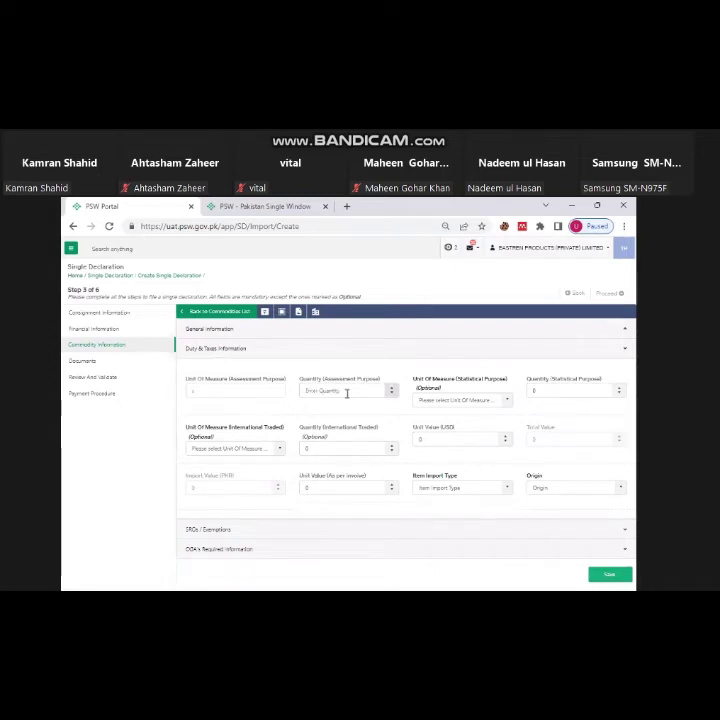
pyautogui.write('100')
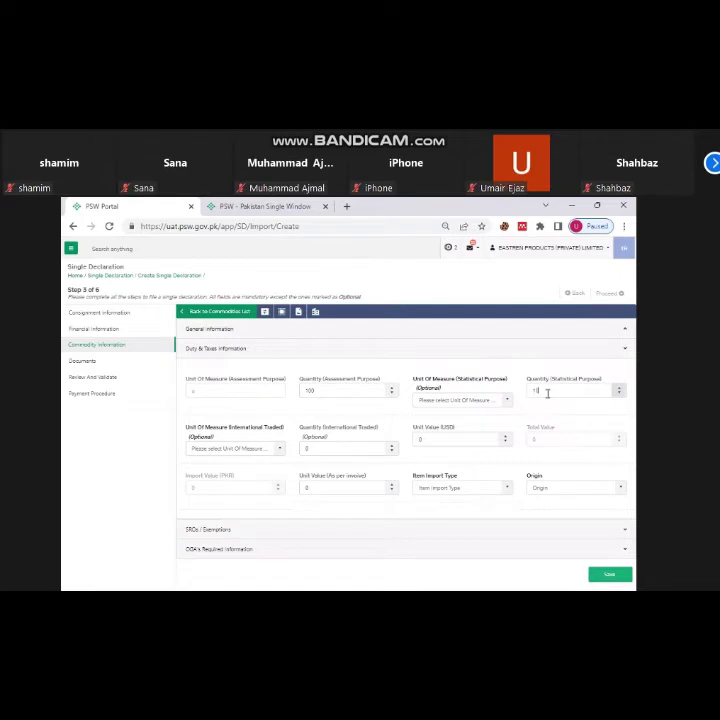
pyautogui.click(331, 449)
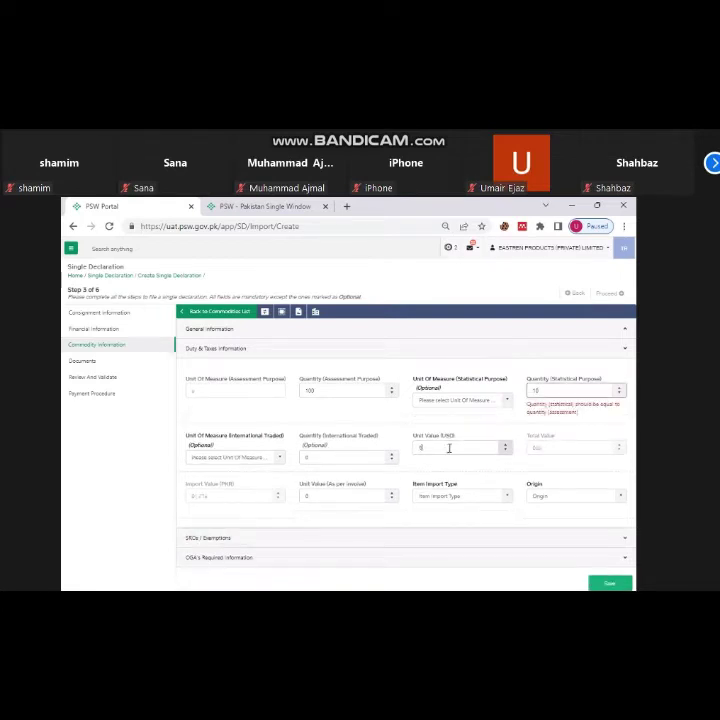
pyautogui.click(557, 392)
pyautogui.write('0')
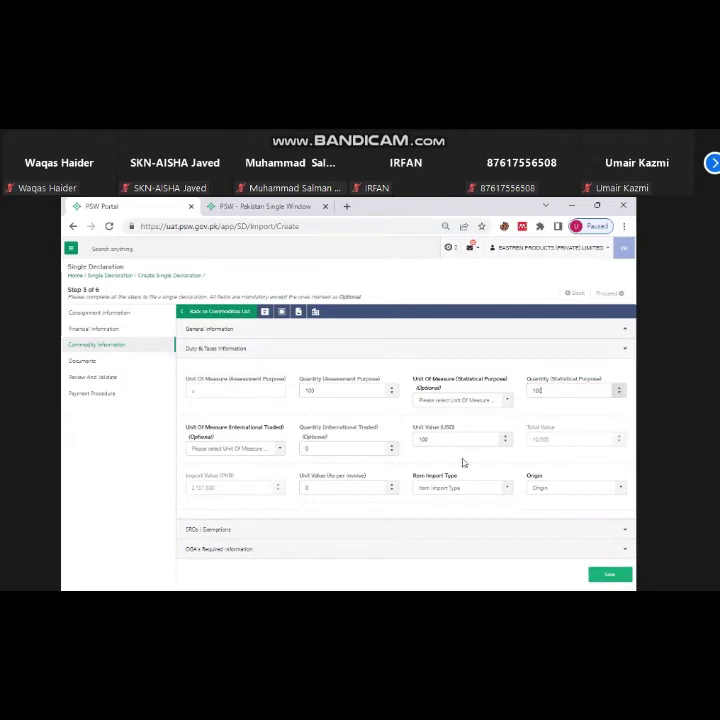
pyautogui.click(366, 492)
pyautogui.write('150')
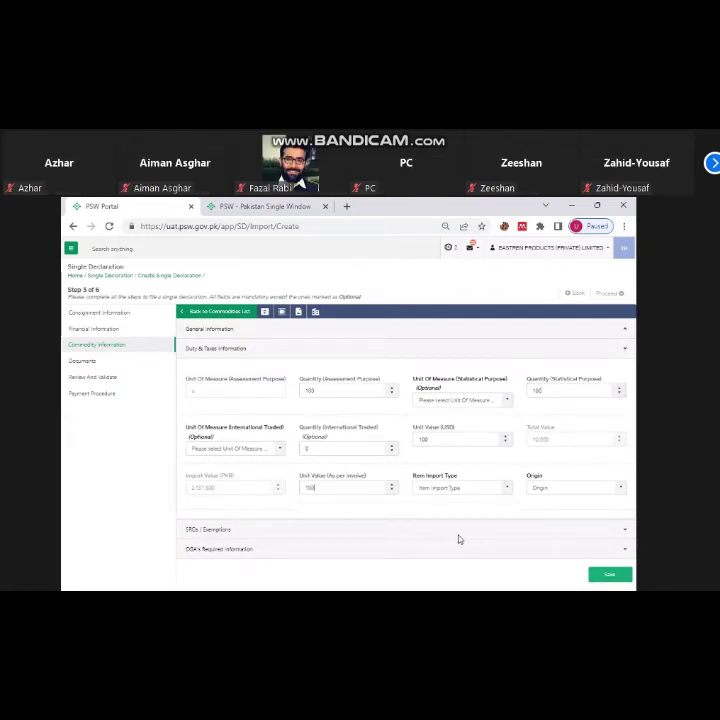
# - Set the commodity's item import type to Commercial and its origin to United Arab Emirates
pyautogui.click(504, 490)
pyautogui.click(496, 525)
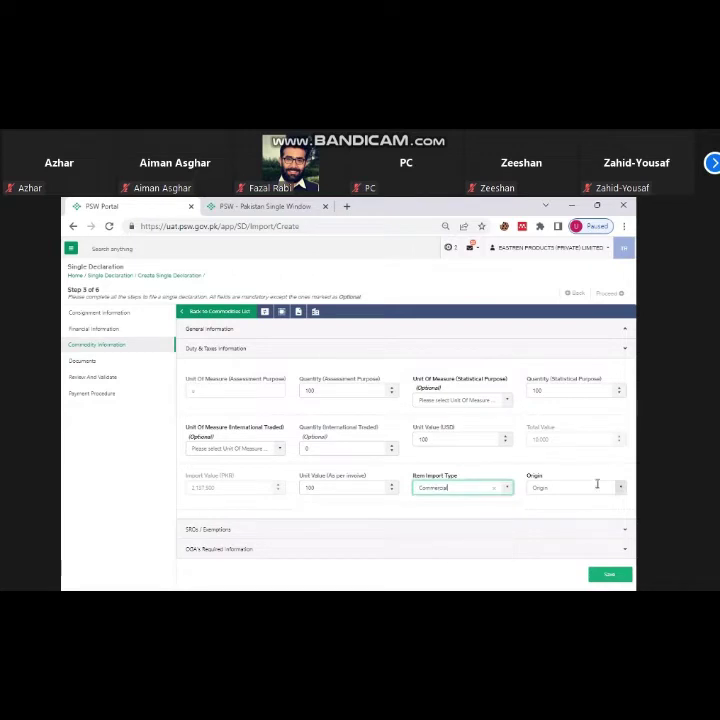
pyautogui.click(595, 488)
pyautogui.write('uni')
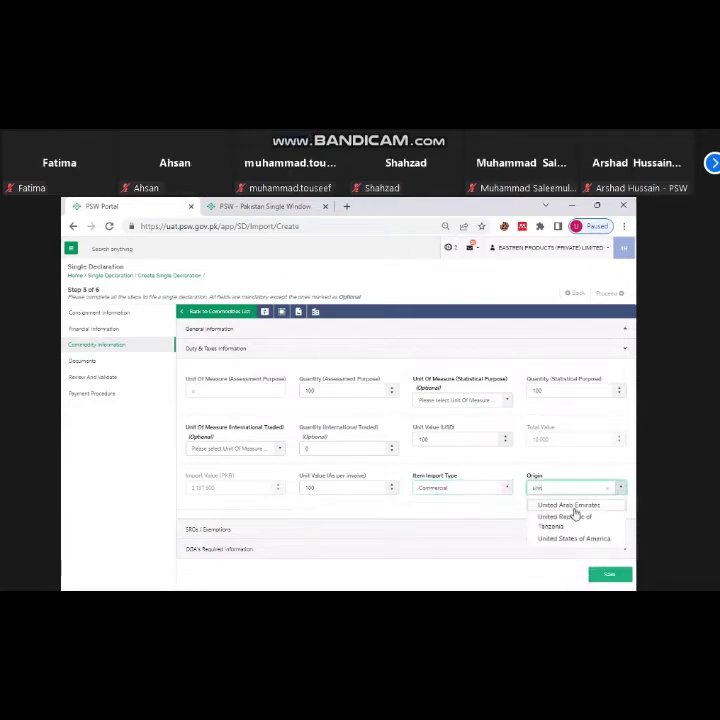
pyautogui.click(577, 507)
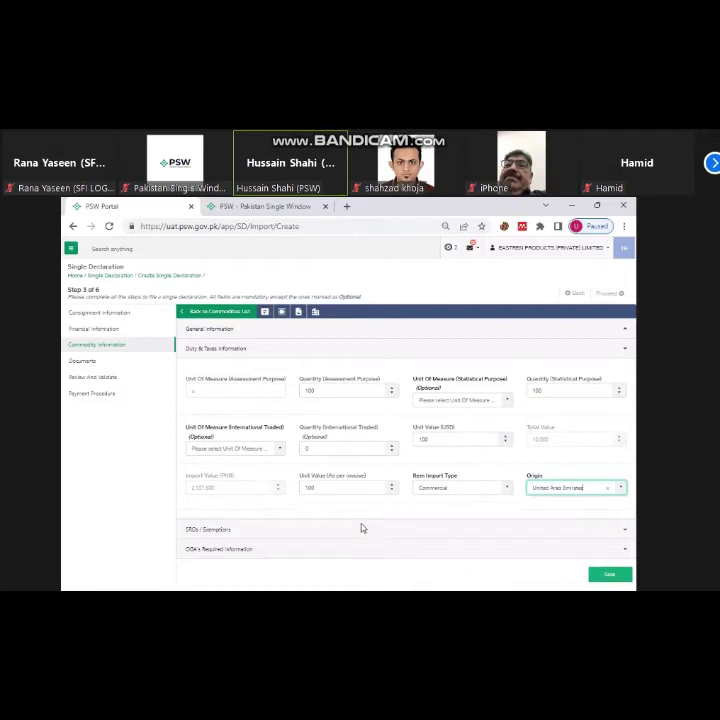
# - Expand the SROs / Exemptions and OGA's Required Information sections and examine the optional lot number, treatment abroad and additional information fields
pyautogui.click(364, 527)
pyautogui.click(404, 530)
pyautogui.scroll(-3, 403, 533)
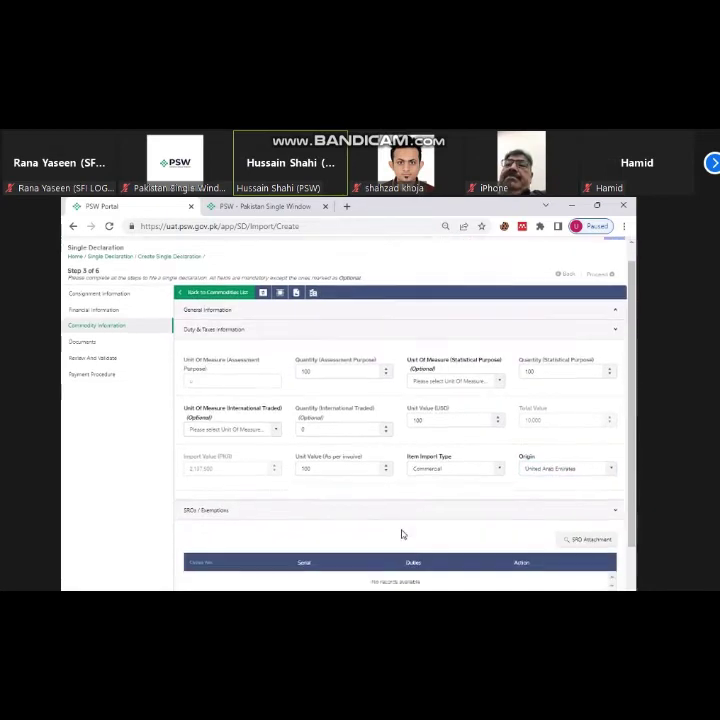
pyautogui.click(378, 561)
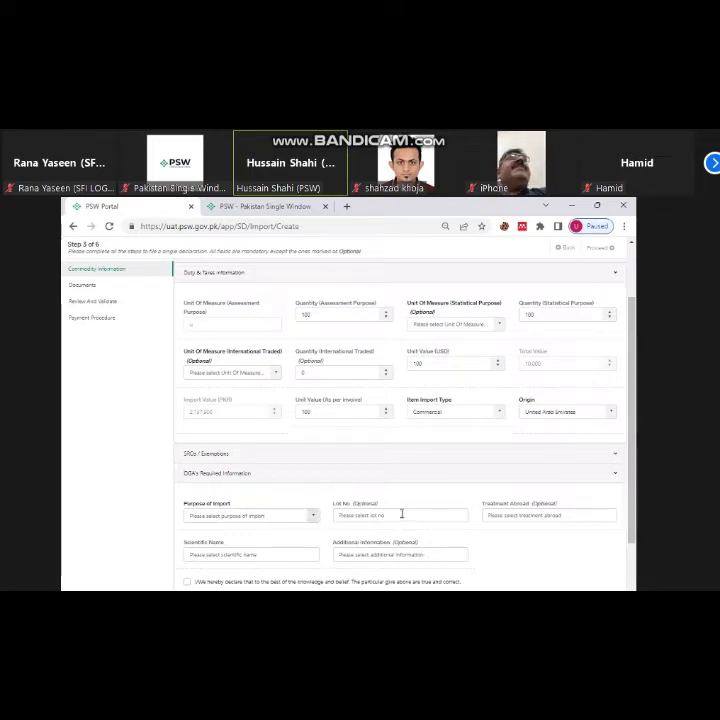
pyautogui.moveTo(487, 504); pyautogui.dragTo(528, 504)
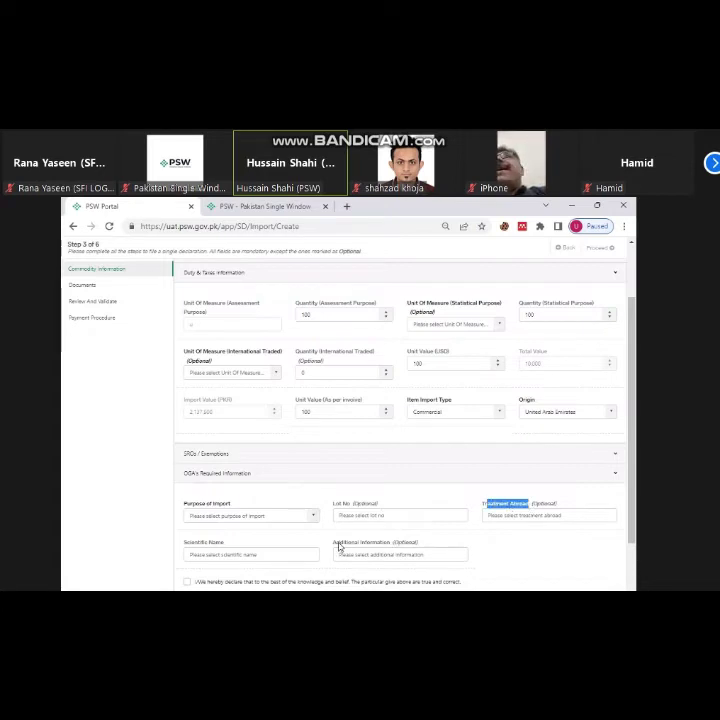
pyautogui.moveTo(335, 543); pyautogui.dragTo(402, 545)
pyautogui.click(421, 548)
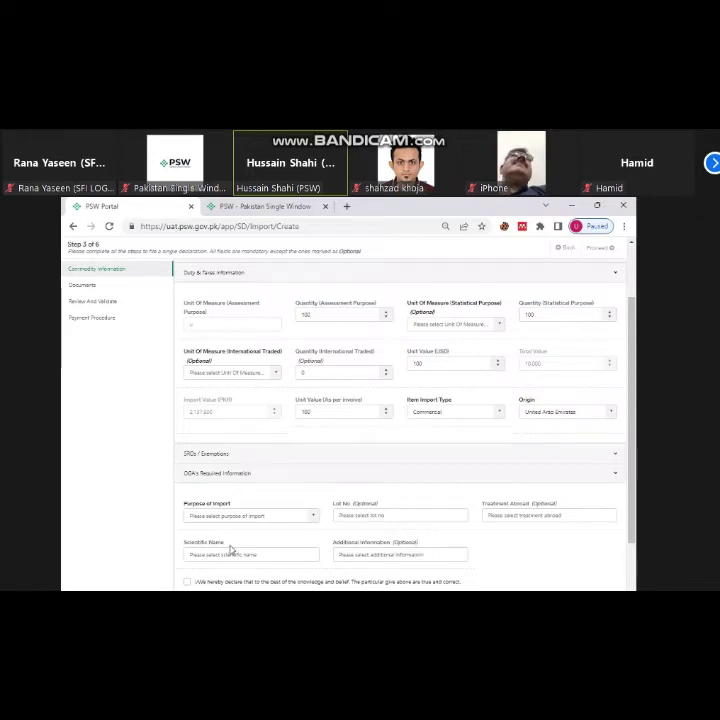
pyautogui.moveTo(371, 505); pyautogui.dragTo(339, 508)
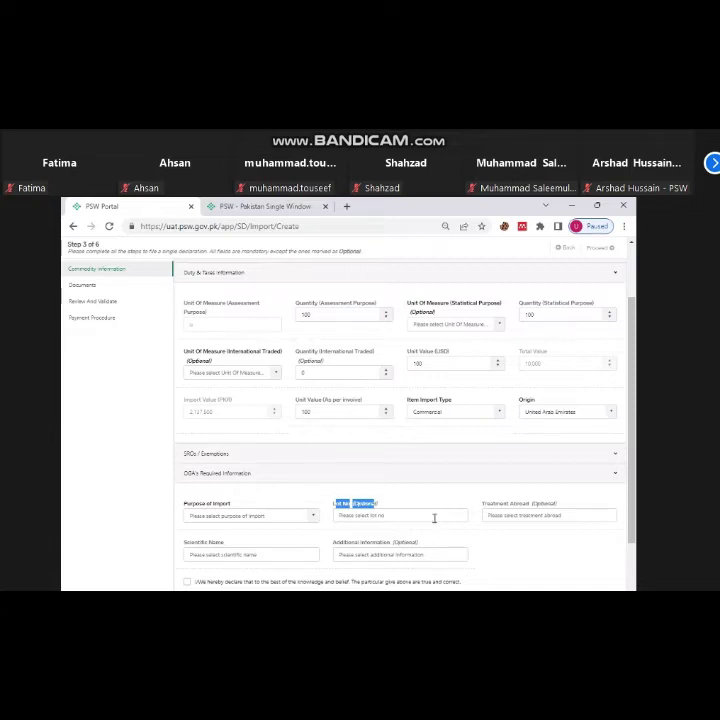
# - Set the purpose of import to Commercial Sowing and the scientific name to Bulbs
pyautogui.click(312, 517)
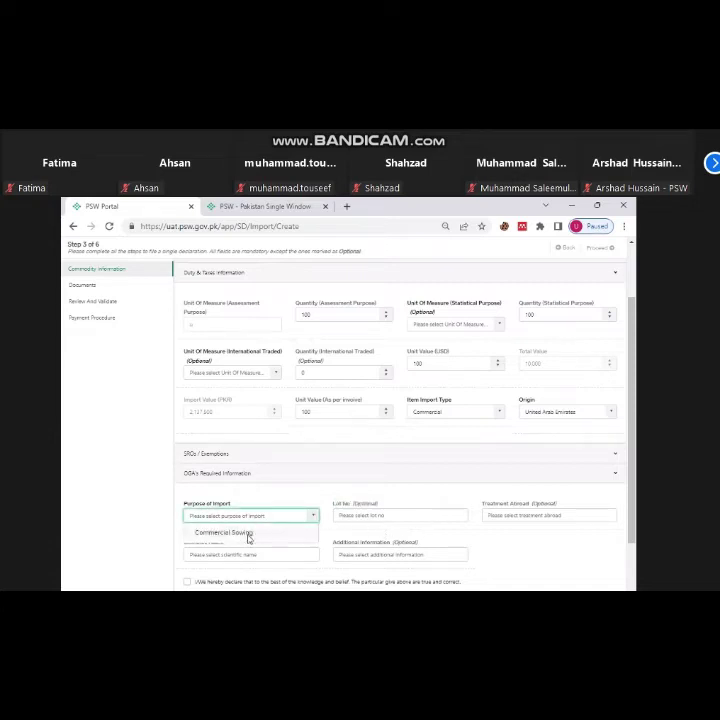
pyautogui.click(249, 532)
pyautogui.click(401, 514)
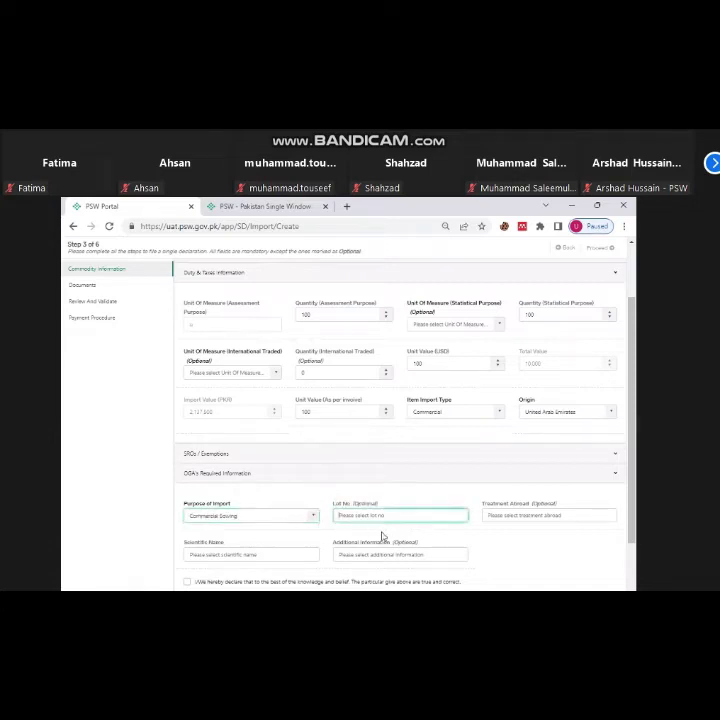
pyautogui.click(271, 557)
pyautogui.write('N/A')
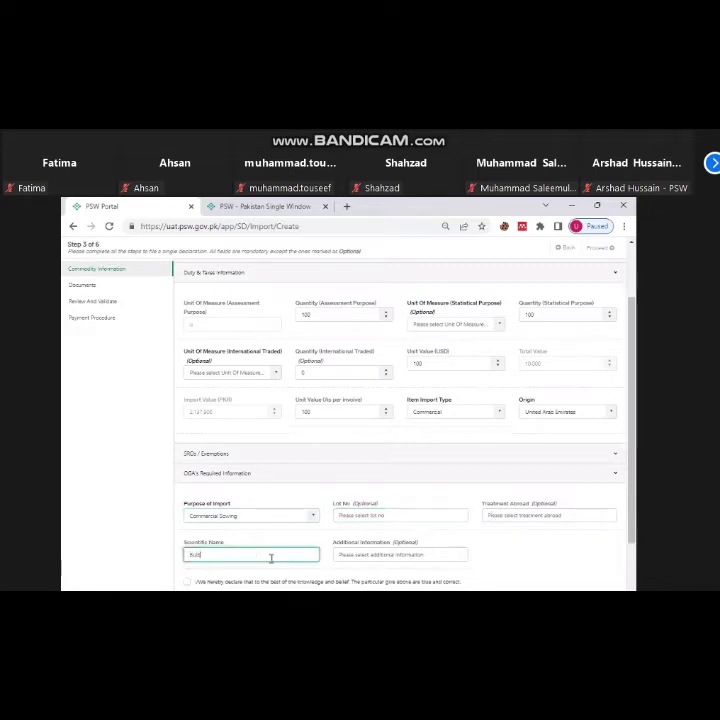
pyautogui.write('ulbs')
# - Accept both the accuracy and plant quarantine declarations, get the documentary requirement and expand the required documents
pyautogui.scroll(-2, 260, 580)
pyautogui.click(187, 510)
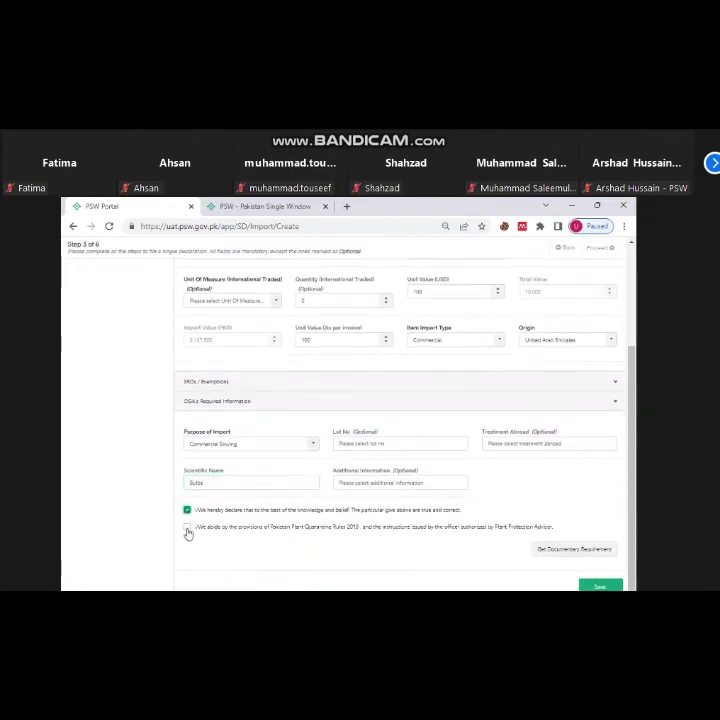
pyautogui.click(187, 527)
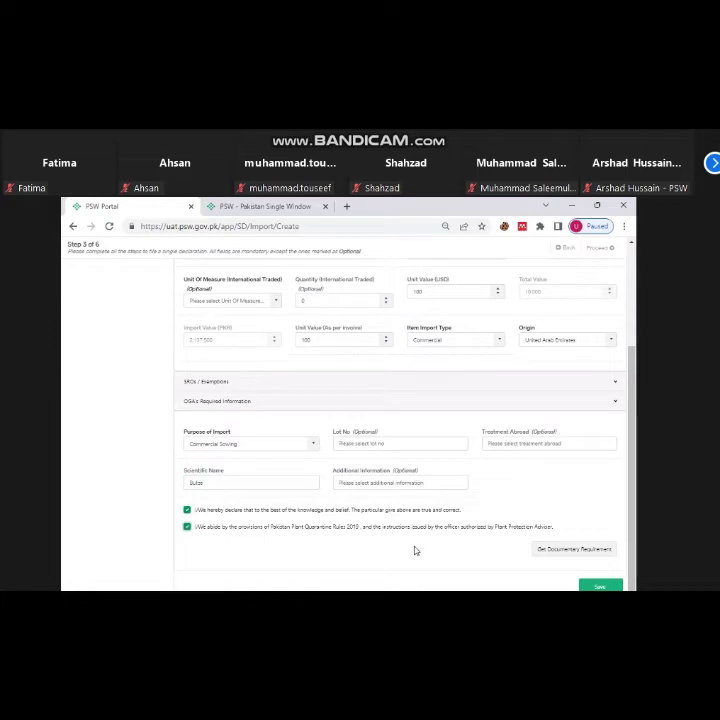
pyautogui.click(553, 548)
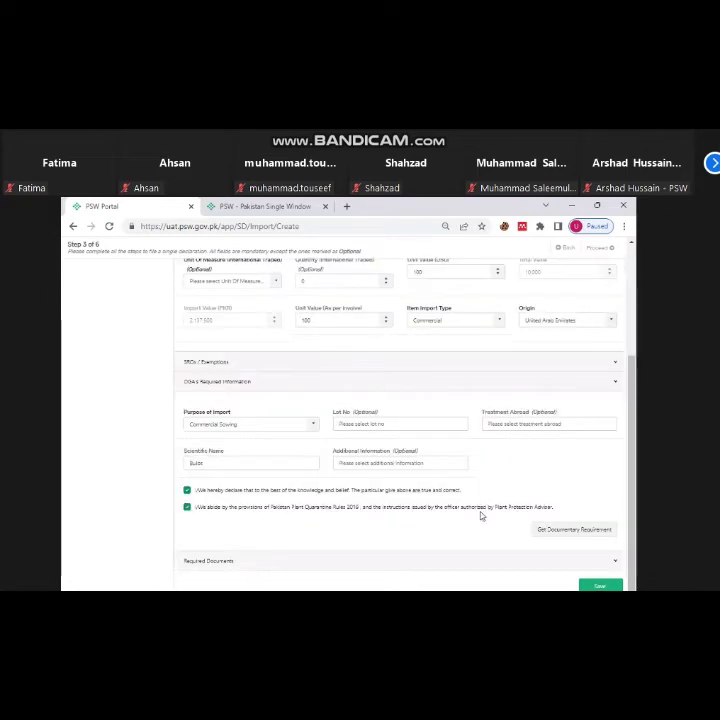
pyautogui.click(379, 561)
pyautogui.scroll(-6, 397, 535)
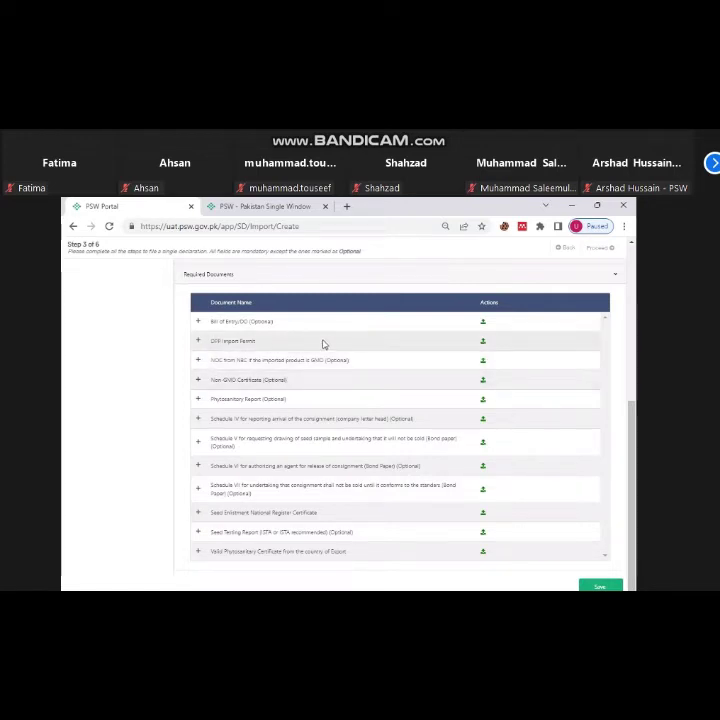
# - Open the available import permits for the DPP Import Permit requirement and view the details of the sixth permit
pyautogui.click(483, 343)
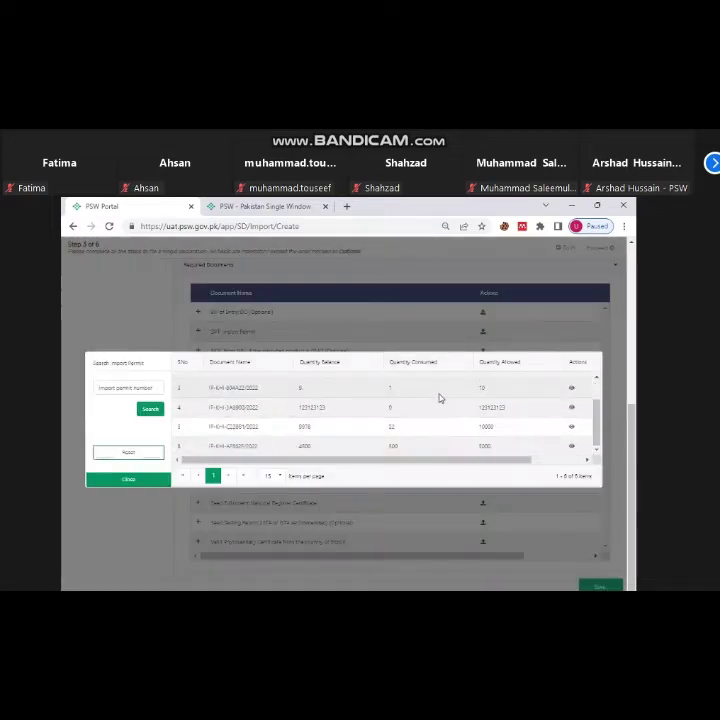
pyautogui.scroll(2, 440, 418)
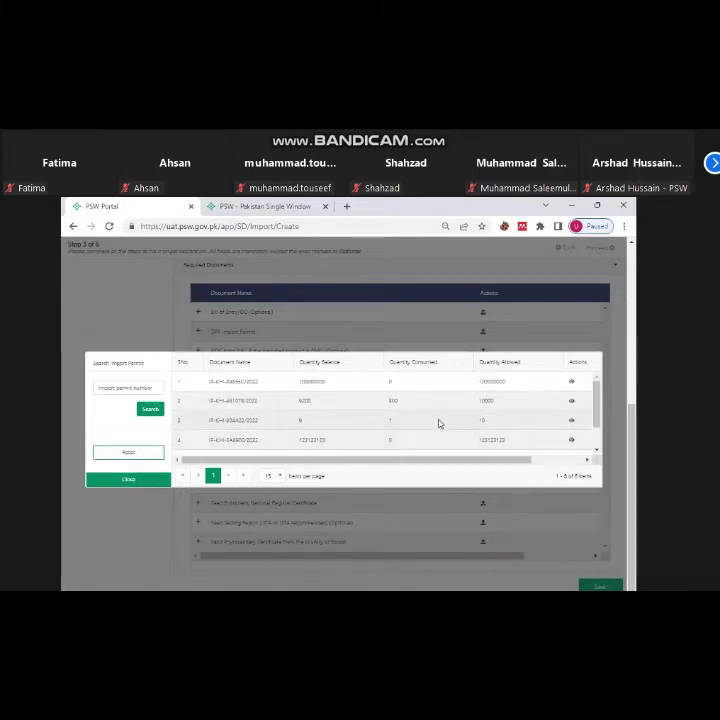
pyautogui.scroll(-2, 440, 424)
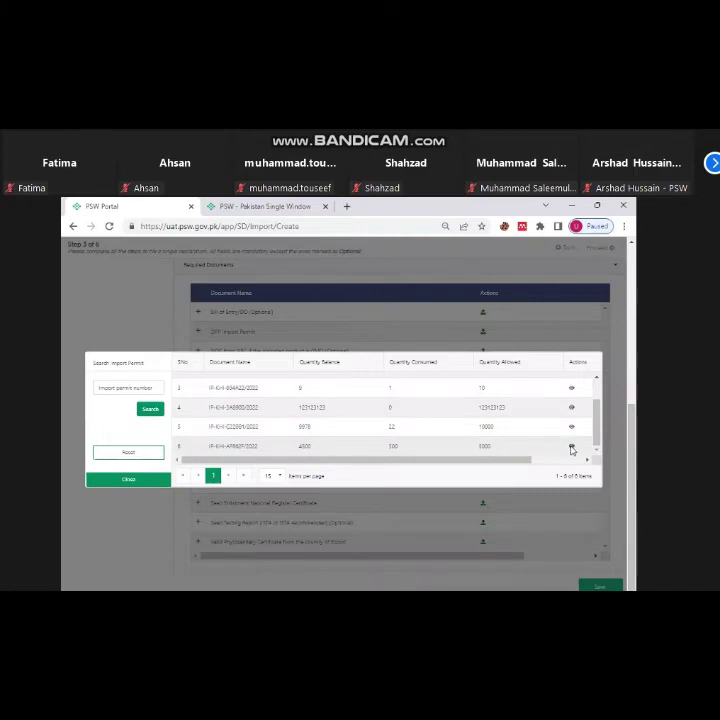
pyautogui.click(572, 447)
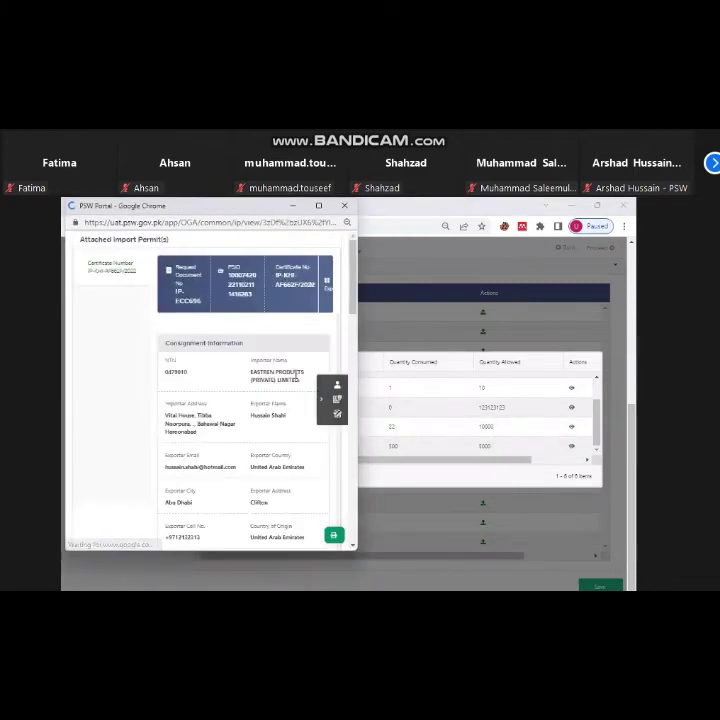
# - Examine the import permit's consignment information, attached documents and import conditions, then close the permit view
pyautogui.scroll(-10, 258, 419)
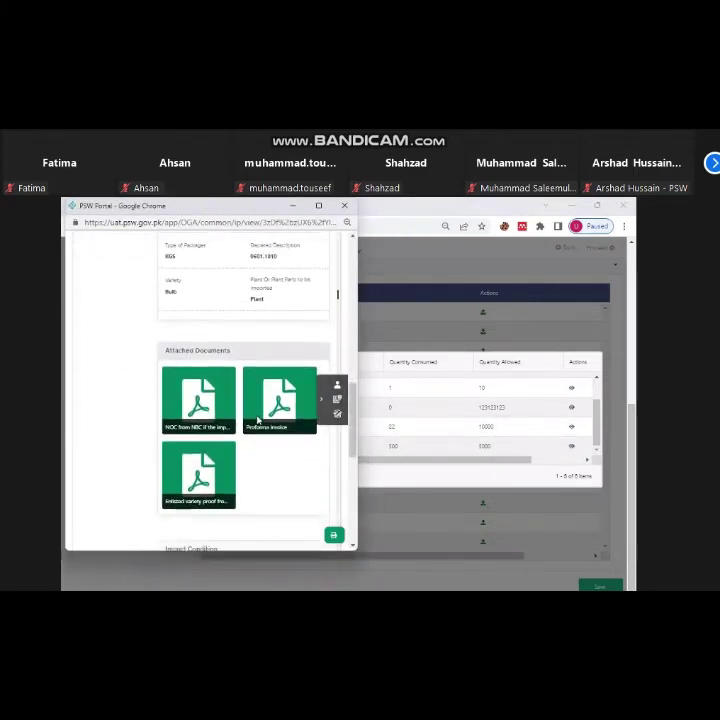
pyautogui.scroll(-3, 258, 419)
pyautogui.scroll(-10, 260, 430)
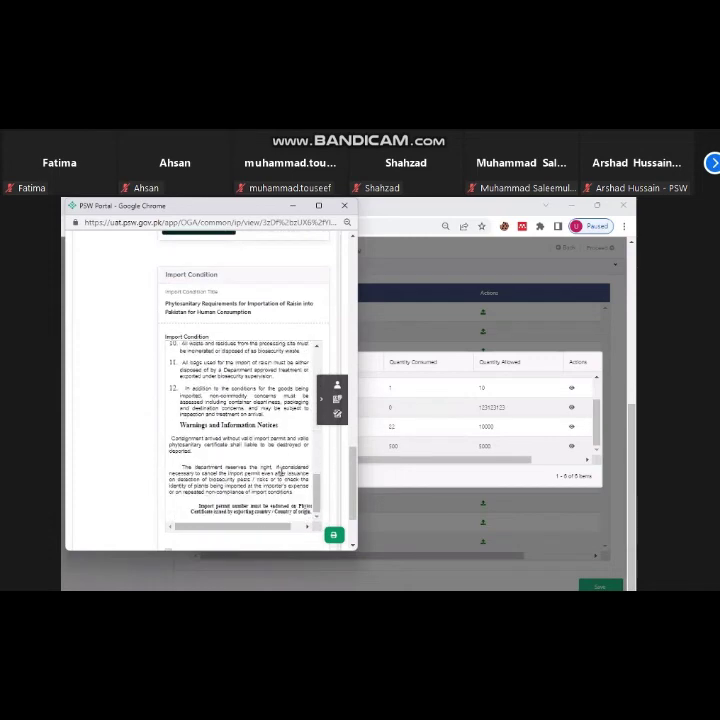
pyautogui.scroll(-2, 199, 487)
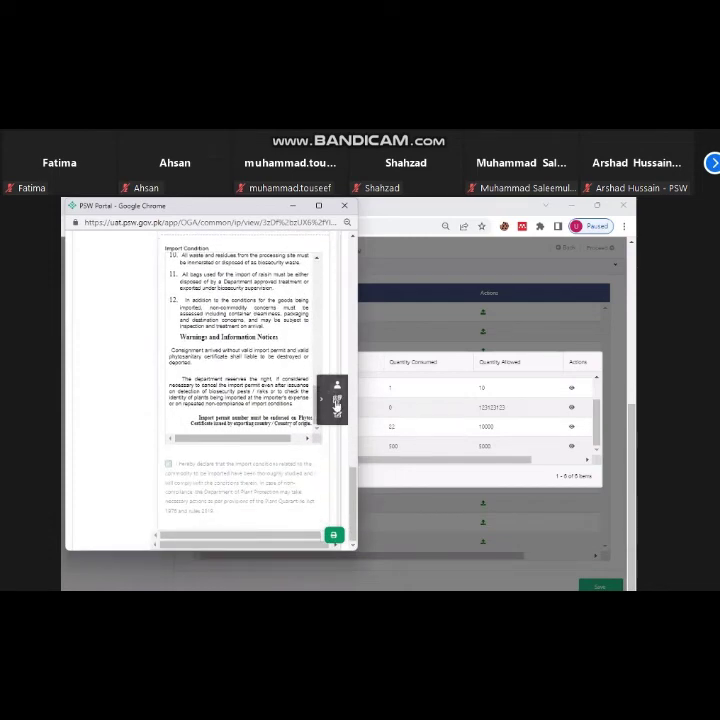
pyautogui.scroll(15, 336, 400)
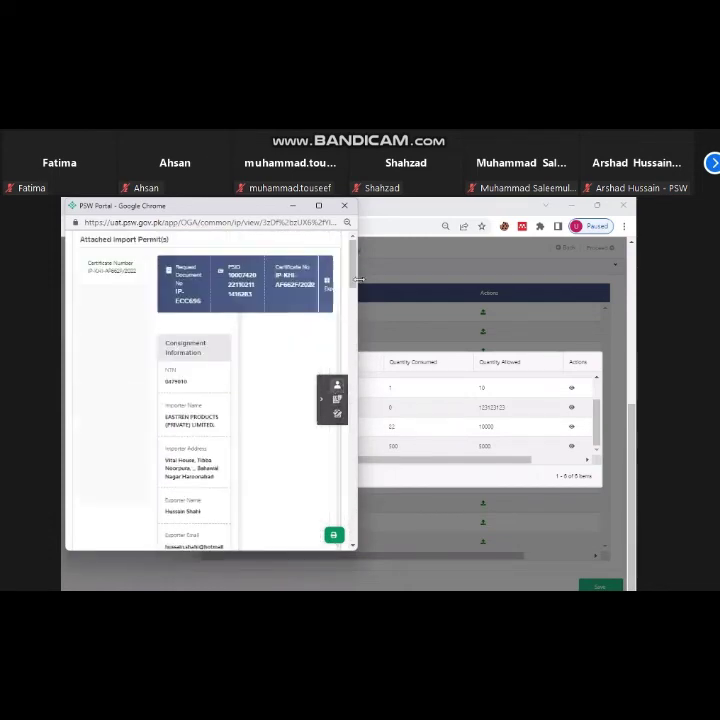
pyautogui.click(344, 206)
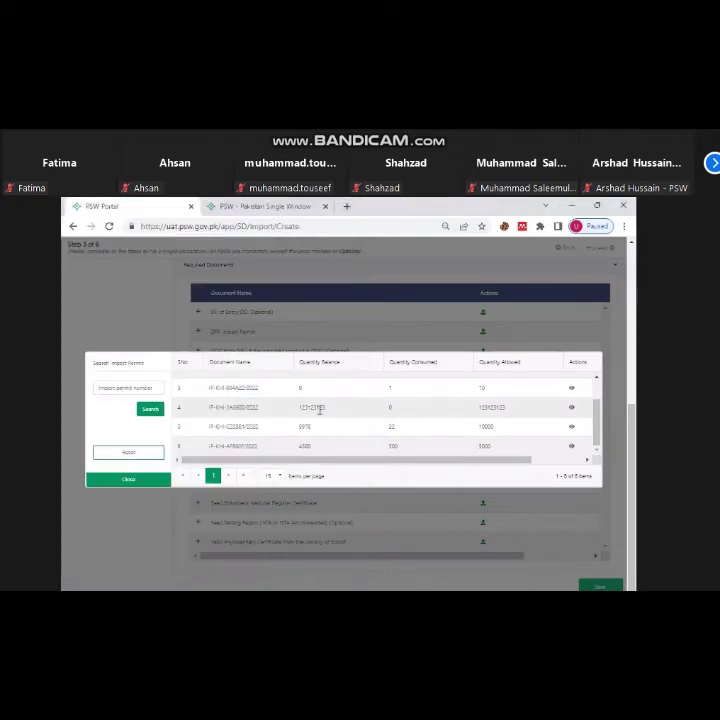
# - Attach the sixth import permit as the DPP Import Permit and the ninth seed enlistment as the Seed Enlistment National Register Certificate
pyautogui.click(392, 446)
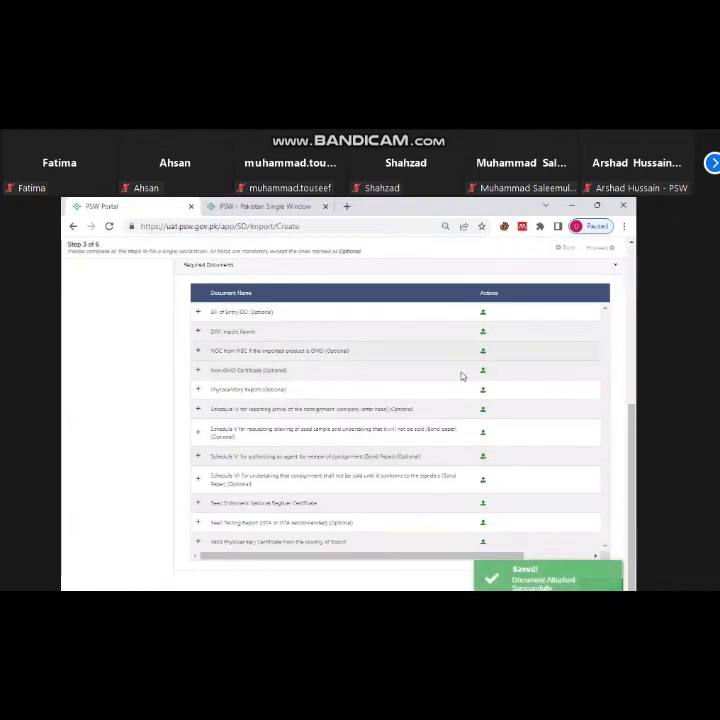
pyautogui.click(483, 507)
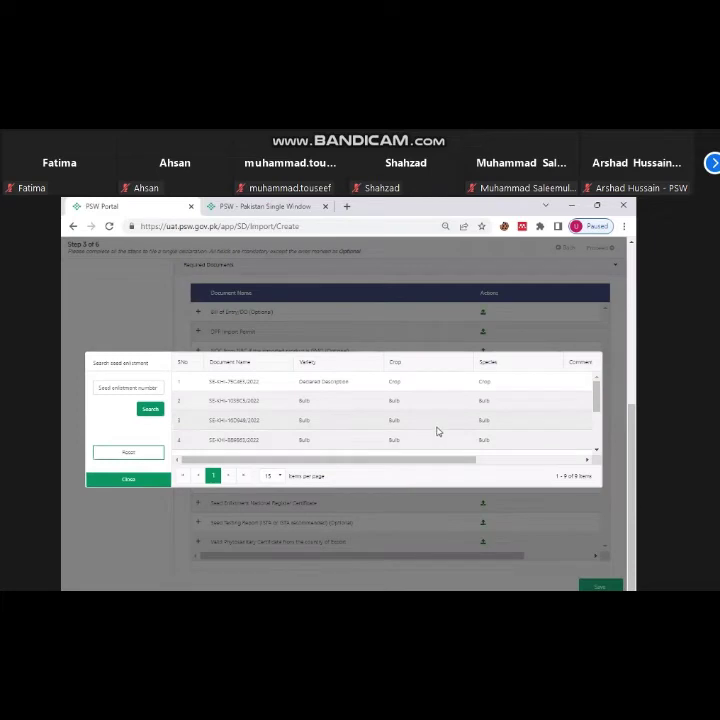
pyautogui.scroll(-2, 437, 431)
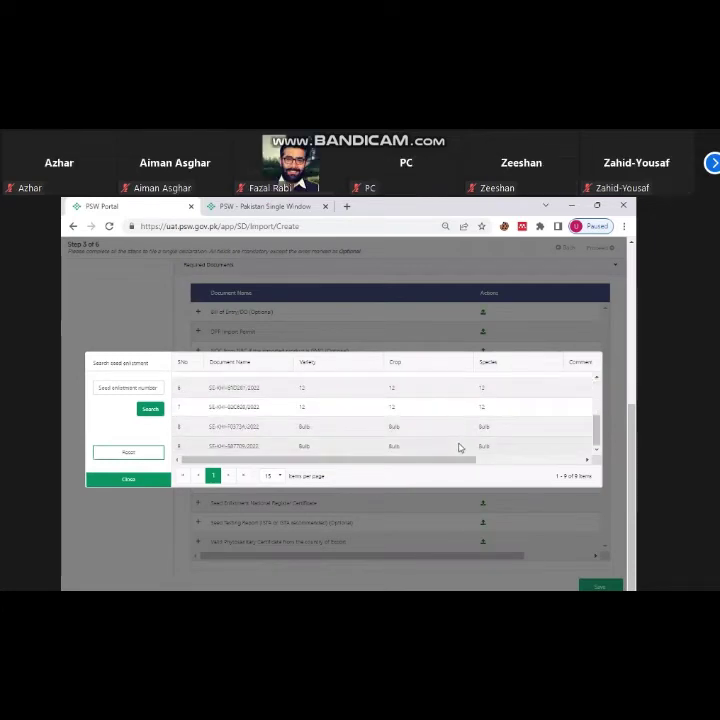
pyautogui.click(459, 447)
# - Upload PSW_Design Document_Final.pdf as the Valid Phytosanitary Certificate from the country of export
pyautogui.click(482, 542)
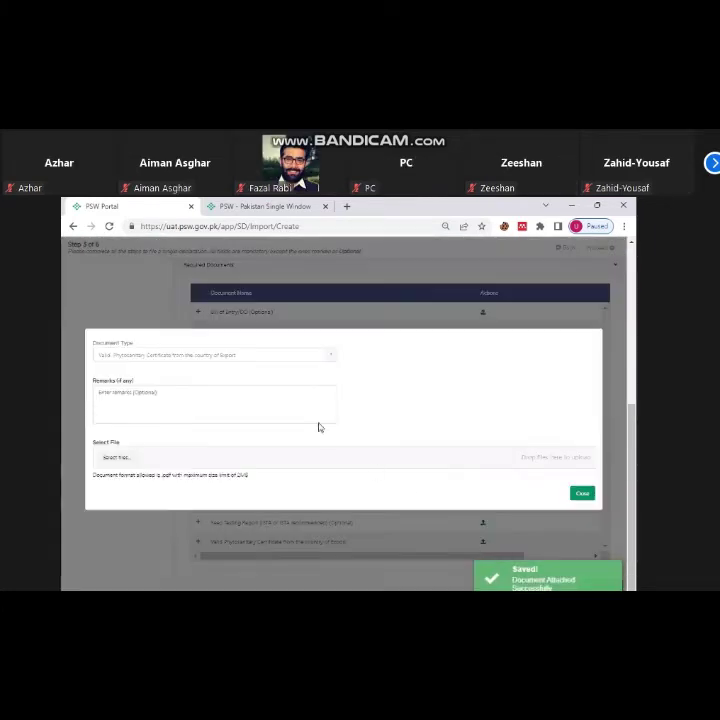
pyautogui.click(131, 458)
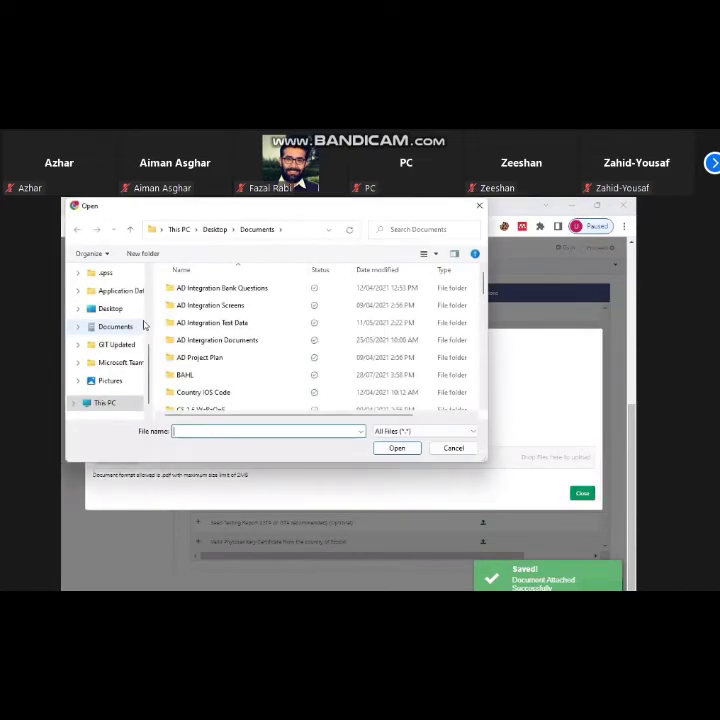
pyautogui.scroll(-15, 281, 385)
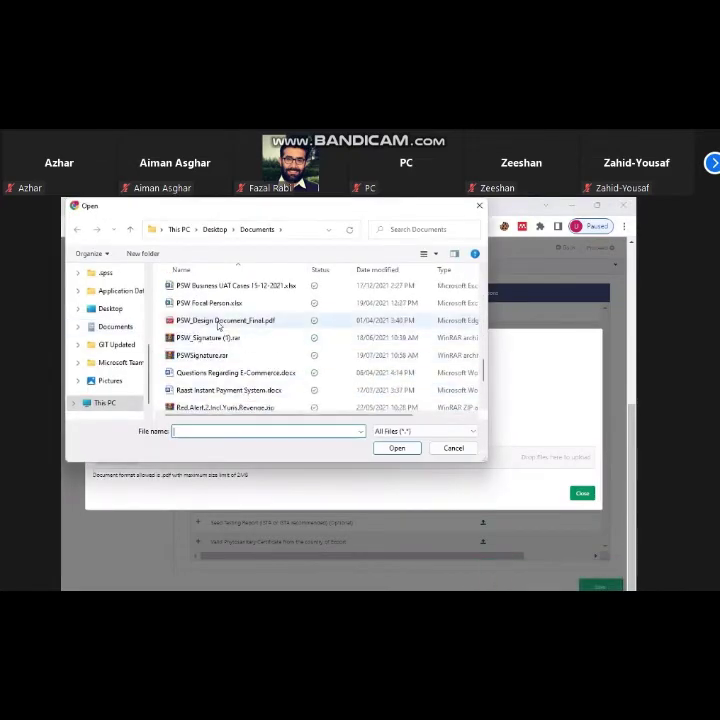
pyautogui.scroll(-5, 217, 340)
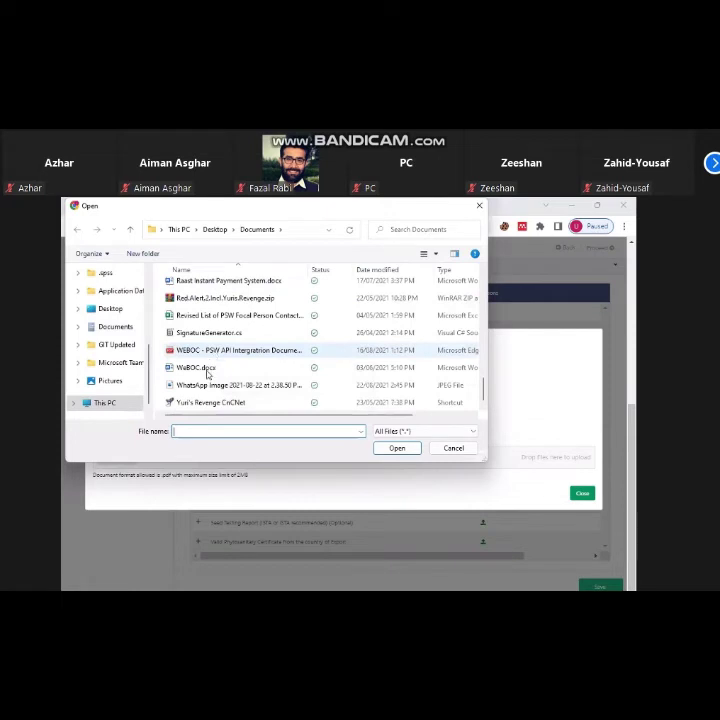
pyautogui.scroll(2, 208, 365)
pyautogui.click(218, 303)
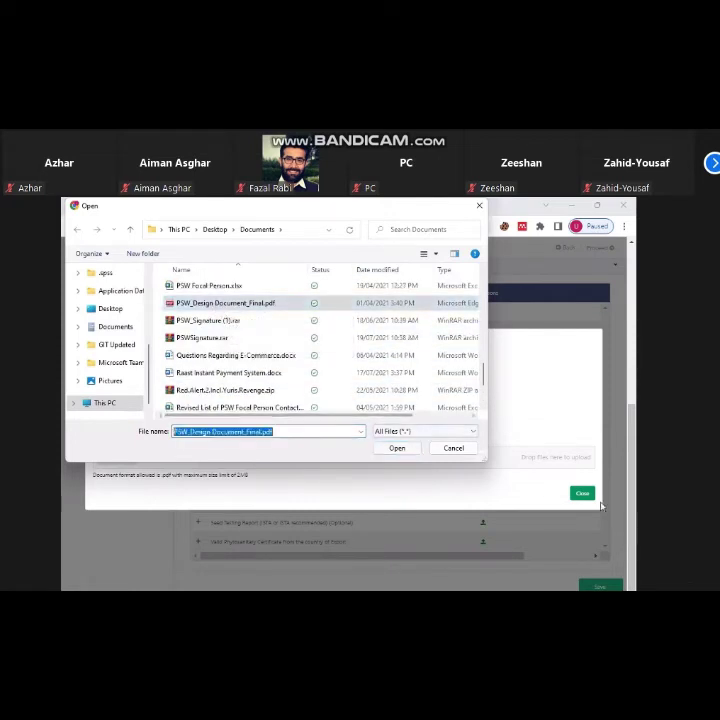
pyautogui.press('Return')
pyautogui.click(585, 494)
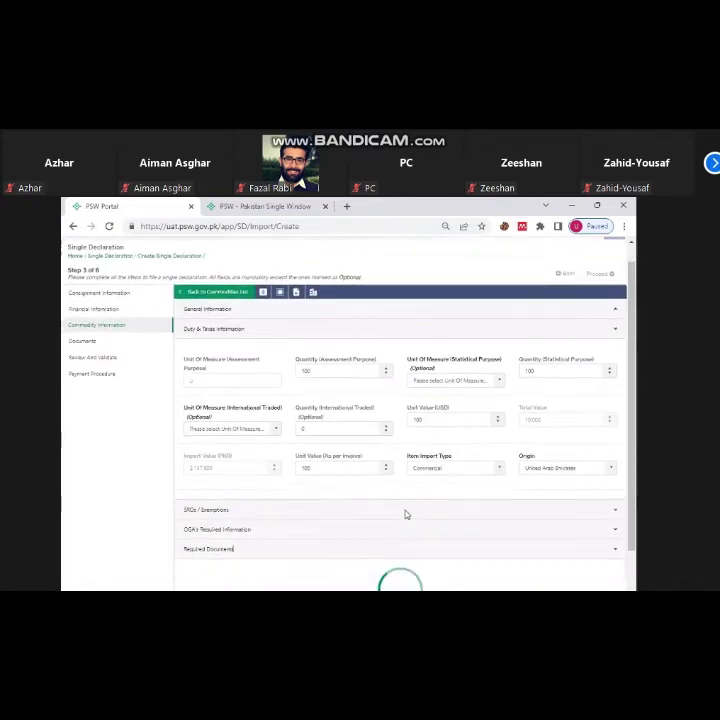
# - Return to the list of commodities and examine the added commodity's values and available actions
pyautogui.scroll(-1, 406, 516)
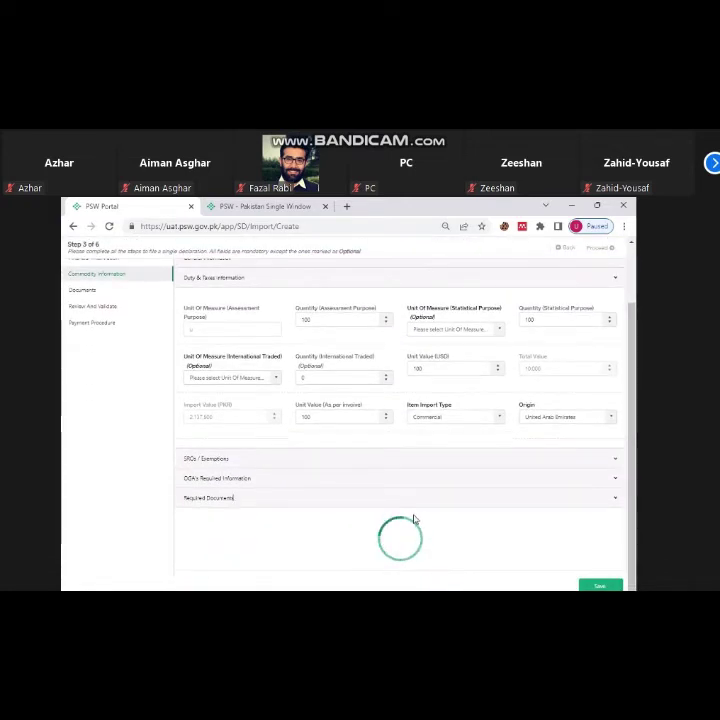
pyautogui.click(193, 310)
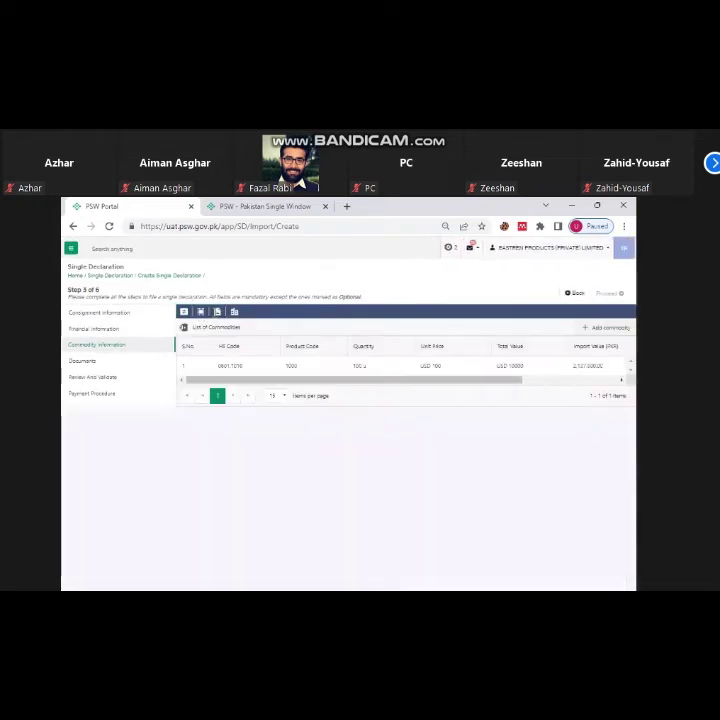
pyautogui.moveTo(283, 382)
pyautogui.mouseDown()
pyautogui.moveTo(378, 391)
pyautogui.moveTo(293, 388)
pyautogui.mouseUp()
pyautogui.moveTo(293, 381); pyautogui.dragTo(404, 392)
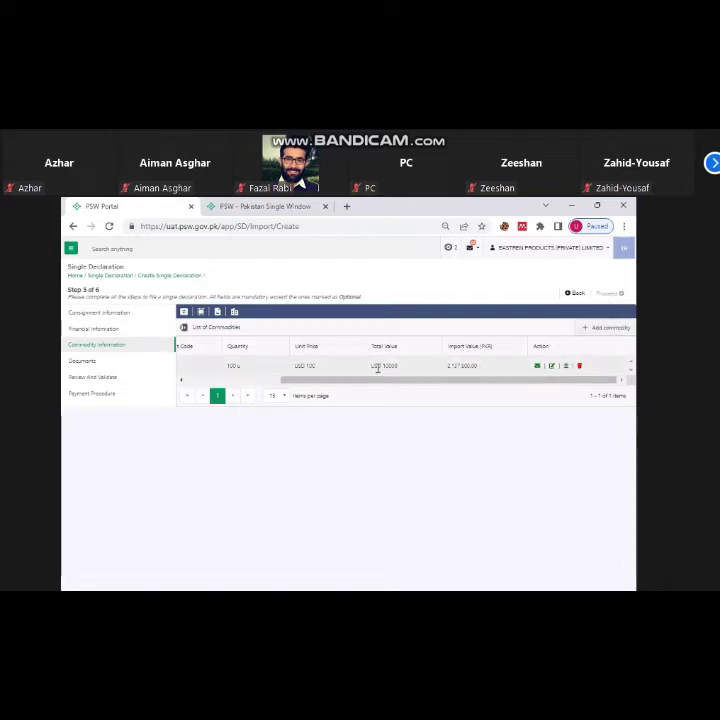
pyautogui.hscroll(-5, 377, 368)
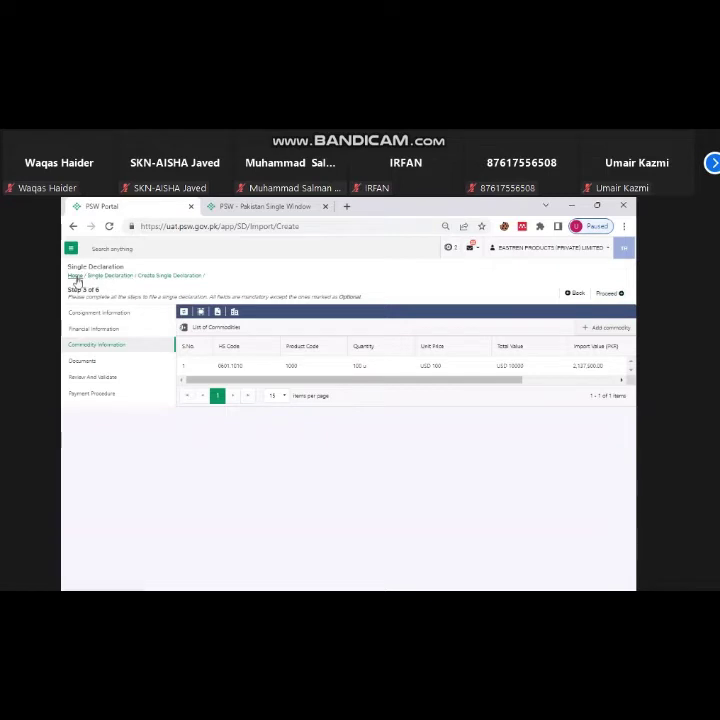
# - Open the LPCO release orders from the dashboard and examine the statuses of the queued requests
pyautogui.click(77, 281)
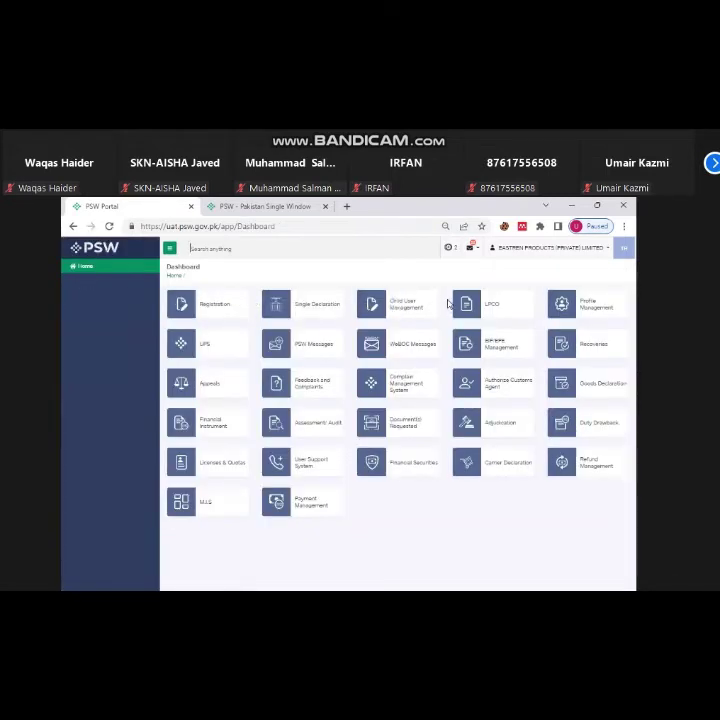
pyautogui.click(503, 311)
pyautogui.click(494, 313)
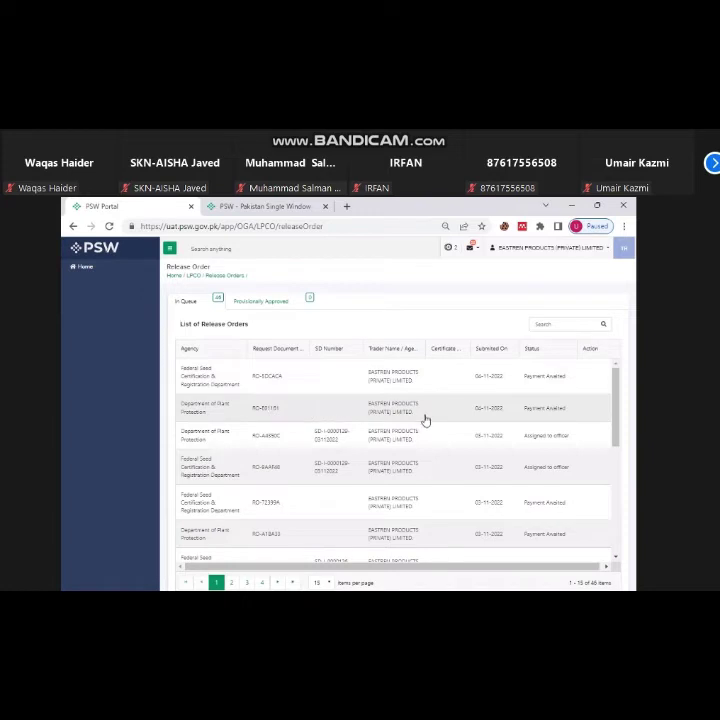
pyautogui.scroll(-3, 440, 415)
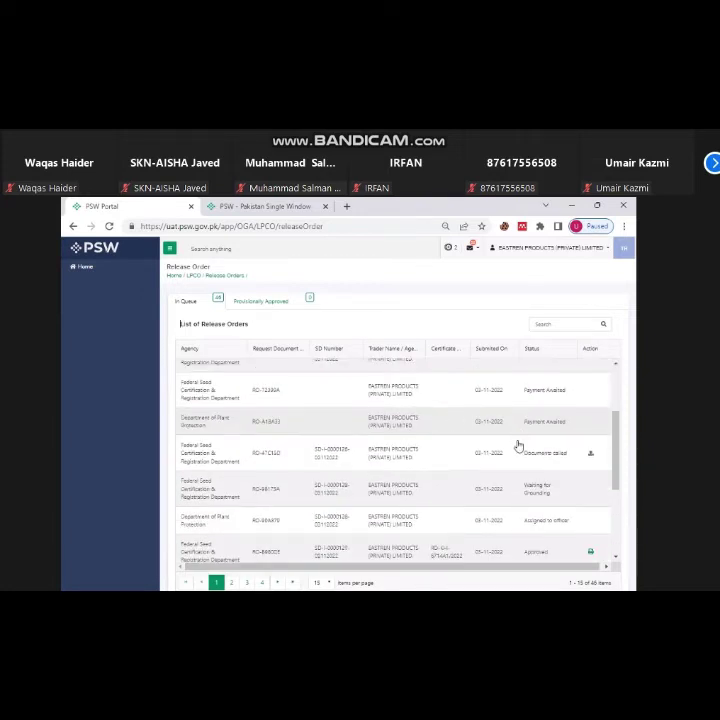
pyautogui.scroll(2, 511, 450)
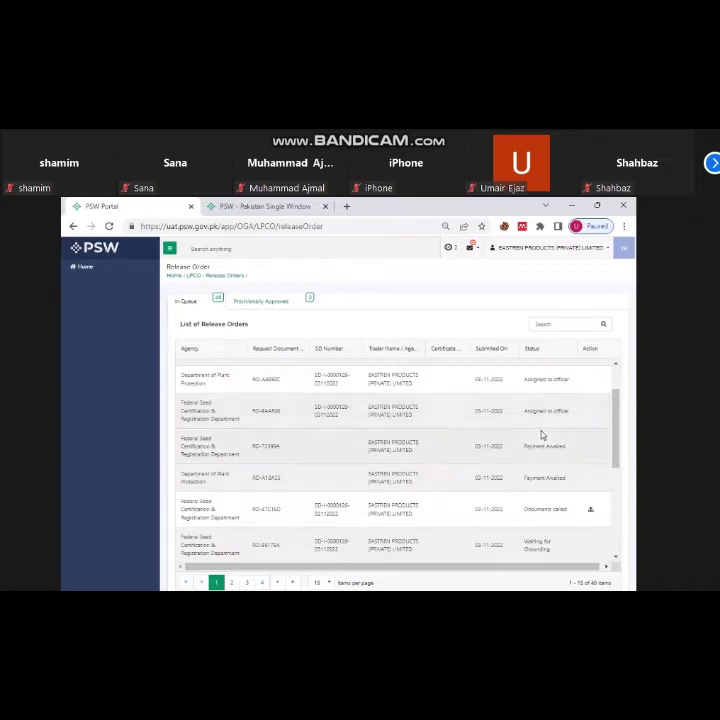
pyautogui.scroll(-2, 560, 465)
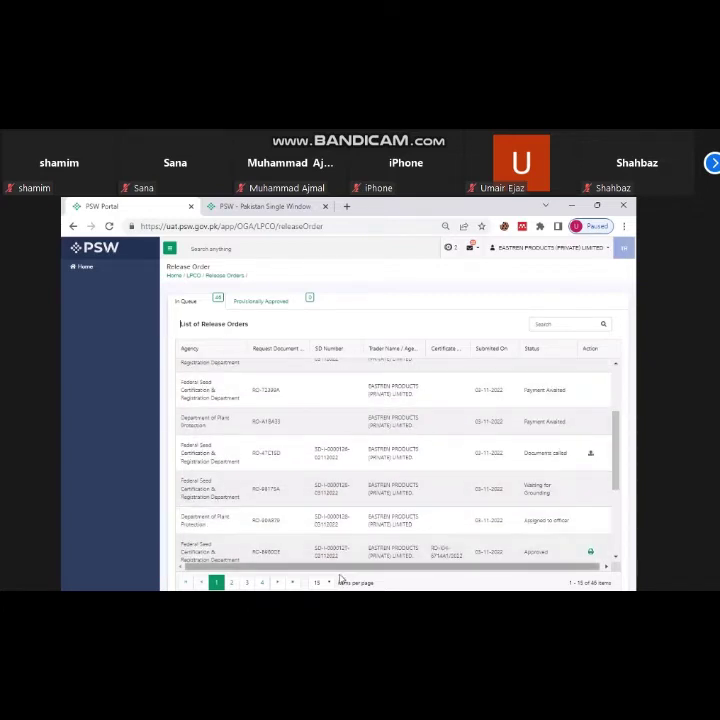
pyautogui.scroll(-3, 540, 470)
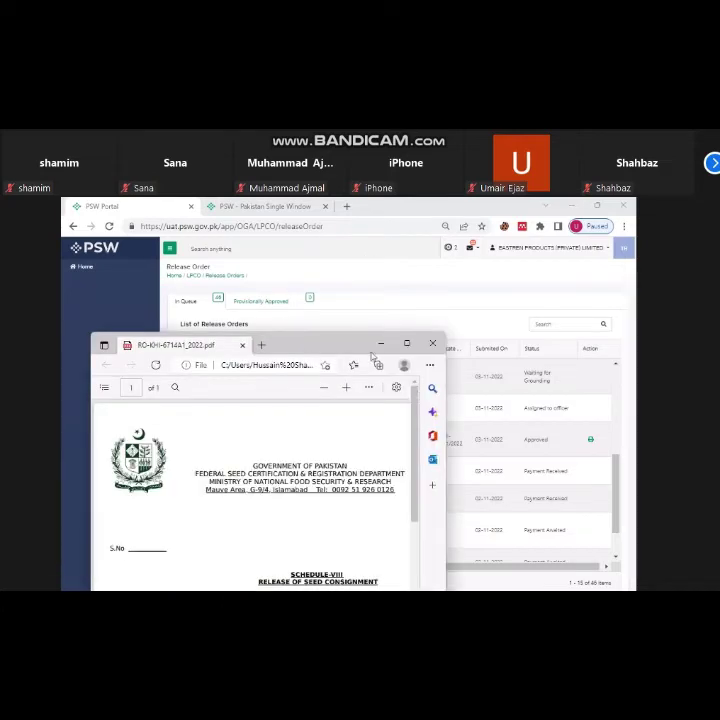
# - Enlarge the approved release order's PDF, read its seed consignment details and return to the list of release orders
pyautogui.click(396, 339)
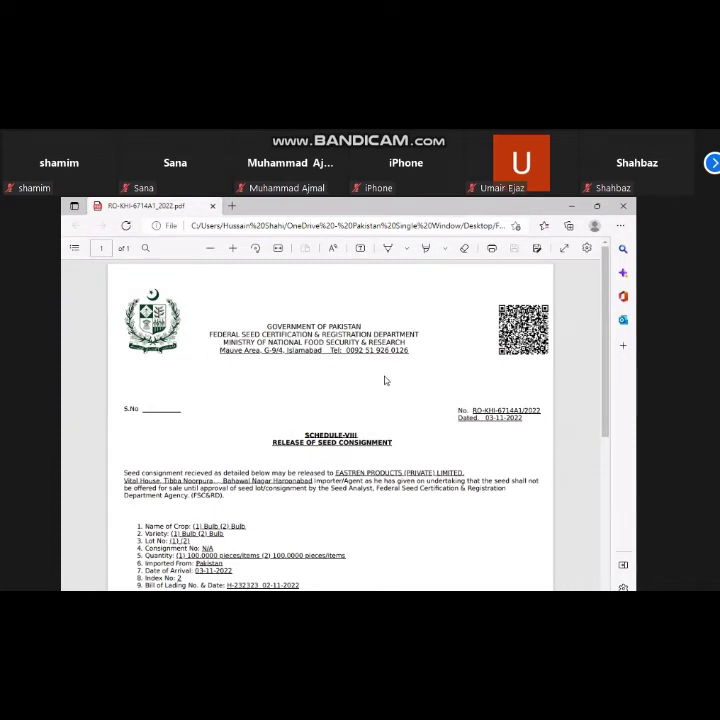
pyautogui.scroll(-1, 295, 462)
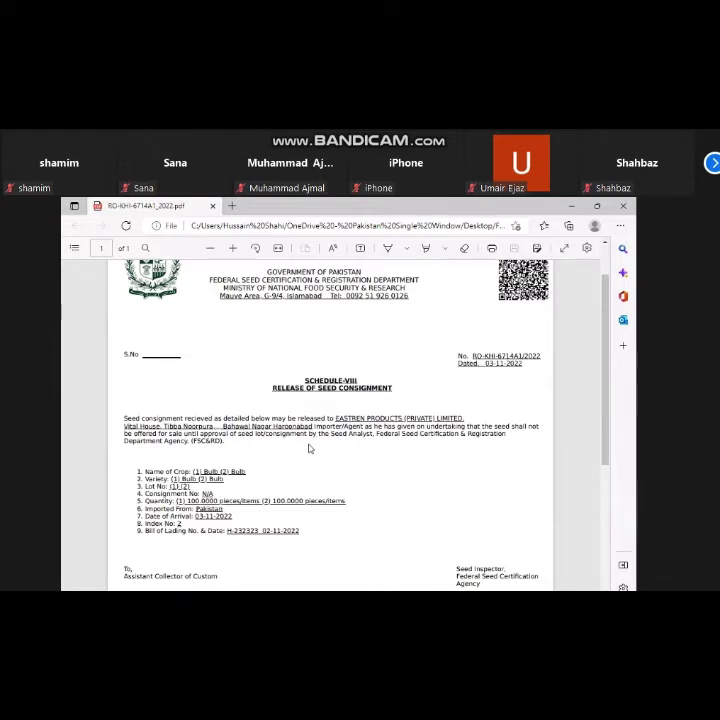
pyautogui.scroll(1, 409, 417)
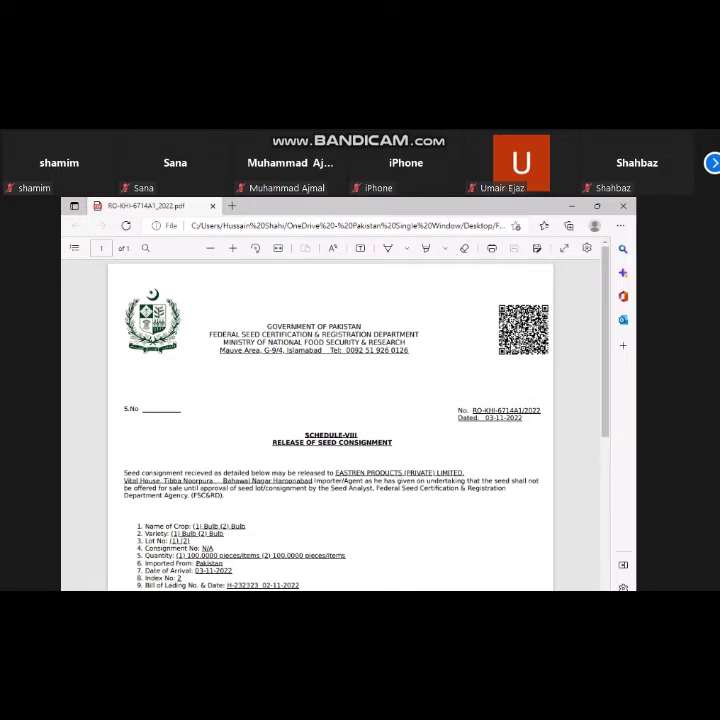
pyautogui.click(597, 206)
pyautogui.hotkey('alt', 'Tab')
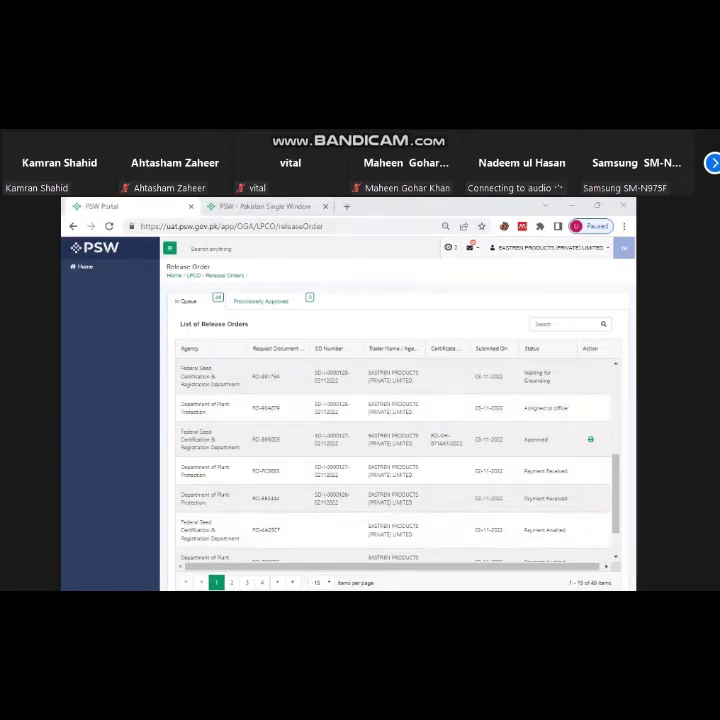
# - Switch to the incognito PSW Portal window, enlarge it, check both portal tabs and open the account options
pyautogui.moveTo(298, 588)
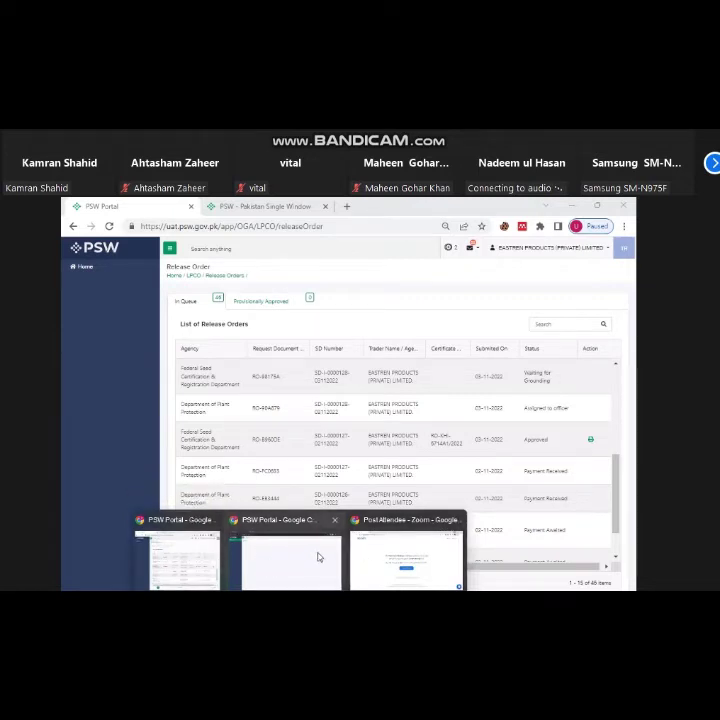
pyautogui.click(196, 551)
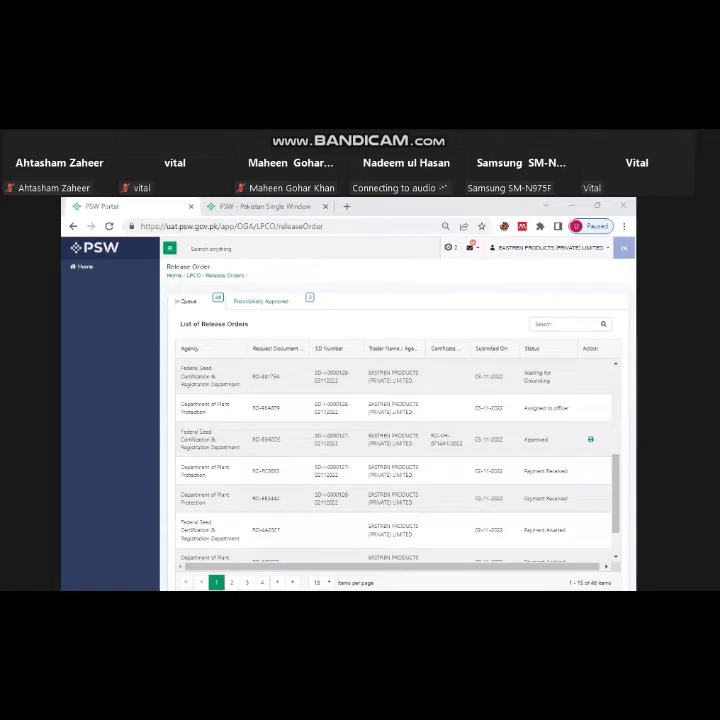
pyautogui.hotkey('alt', 'Tab')
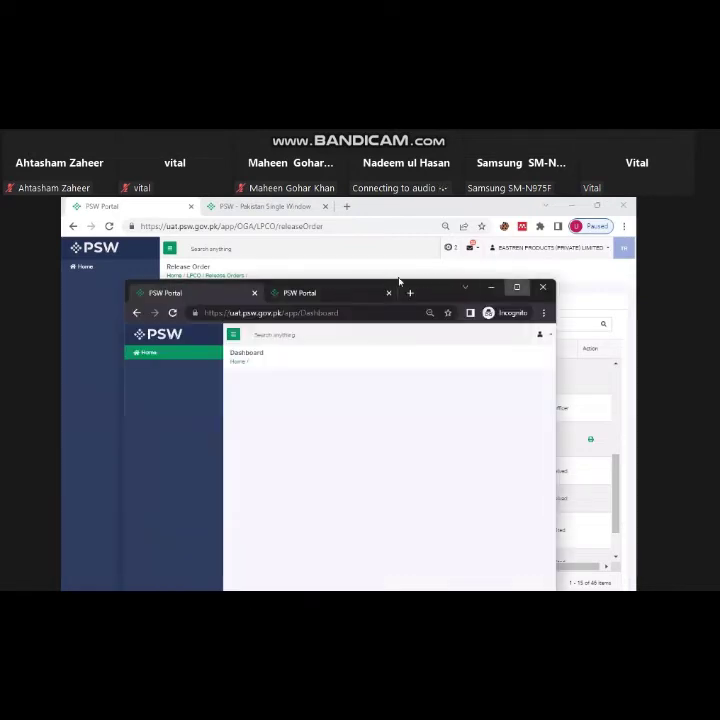
pyautogui.click(516, 287)
pyautogui.click(254, 207)
pyautogui.click(92, 206)
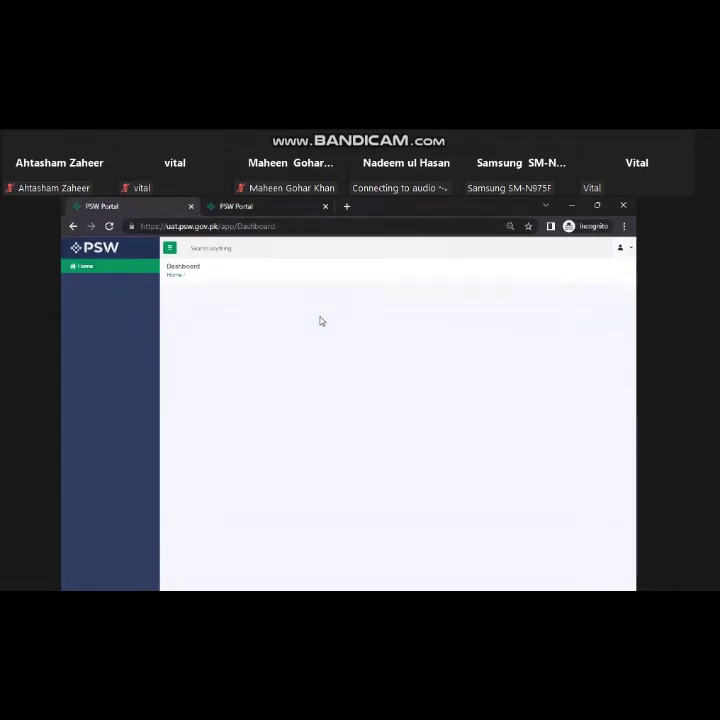
pyautogui.click(619, 248)
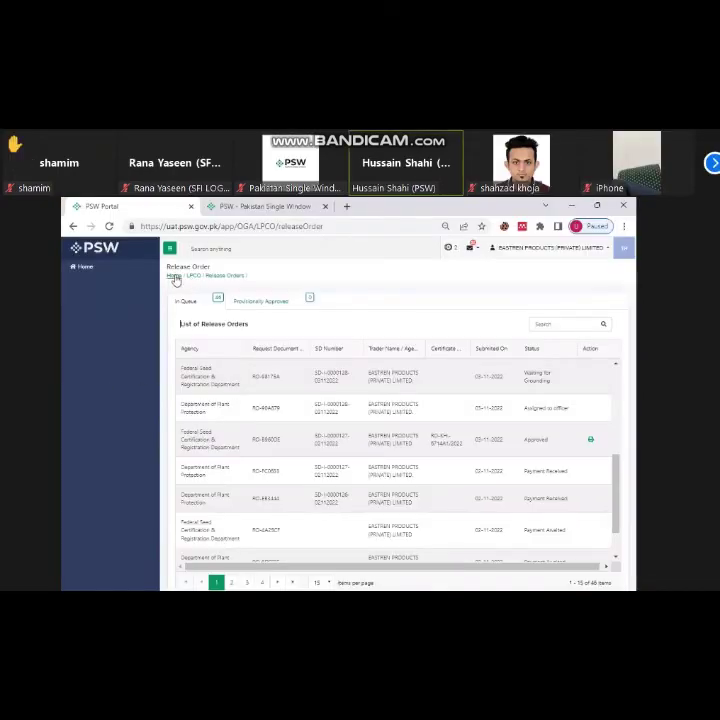
# - Return to the trader's dashboard and open the list of seed enlistments under LPCO
pyautogui.click(177, 276)
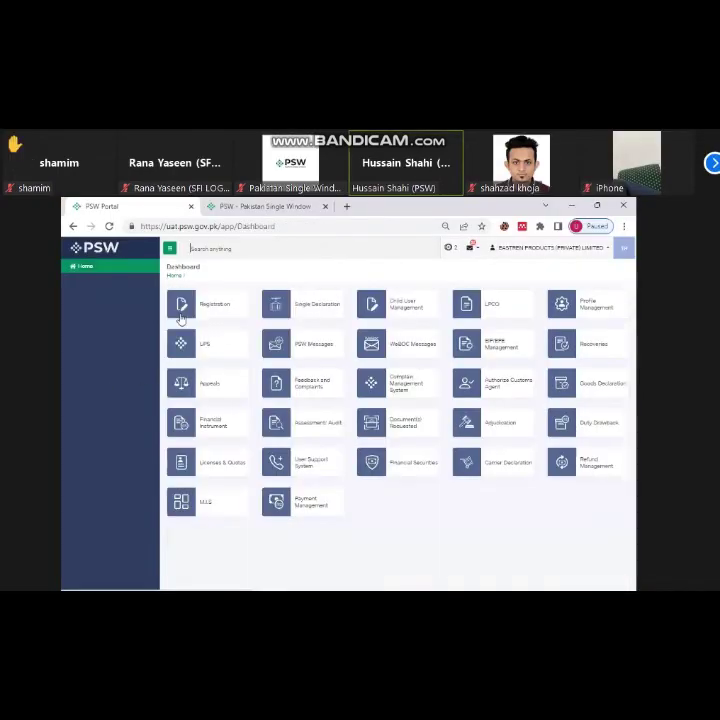
pyautogui.click(466, 303)
pyautogui.click(200, 305)
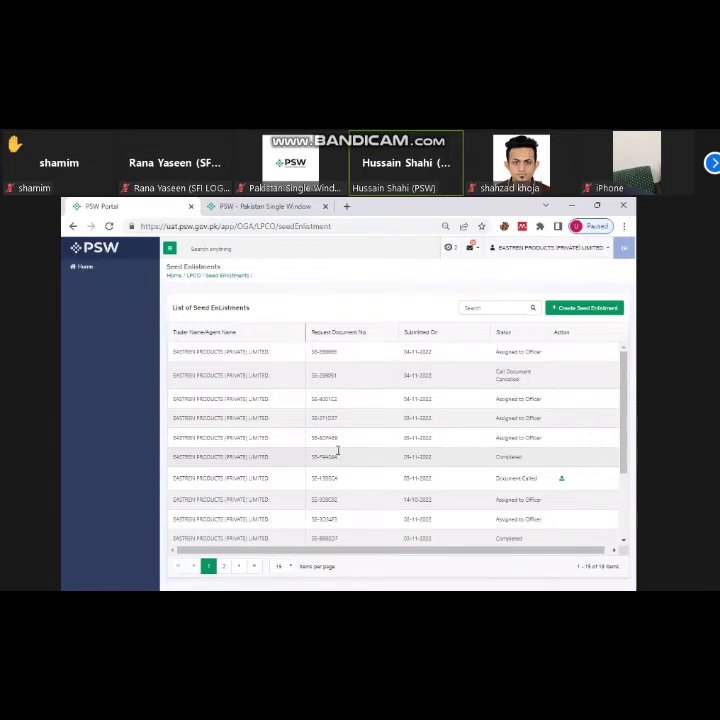
# - Open the Zoom meeting chat and look back through the participants' messages to those sent around 11:11 AM
pyautogui.moveTo(422, 588)
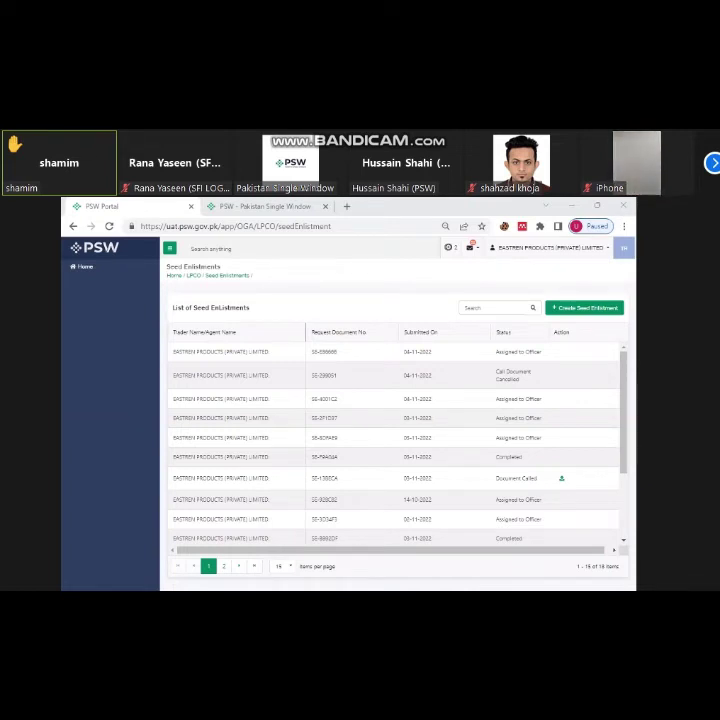
pyautogui.hotkey('alt', 'h')
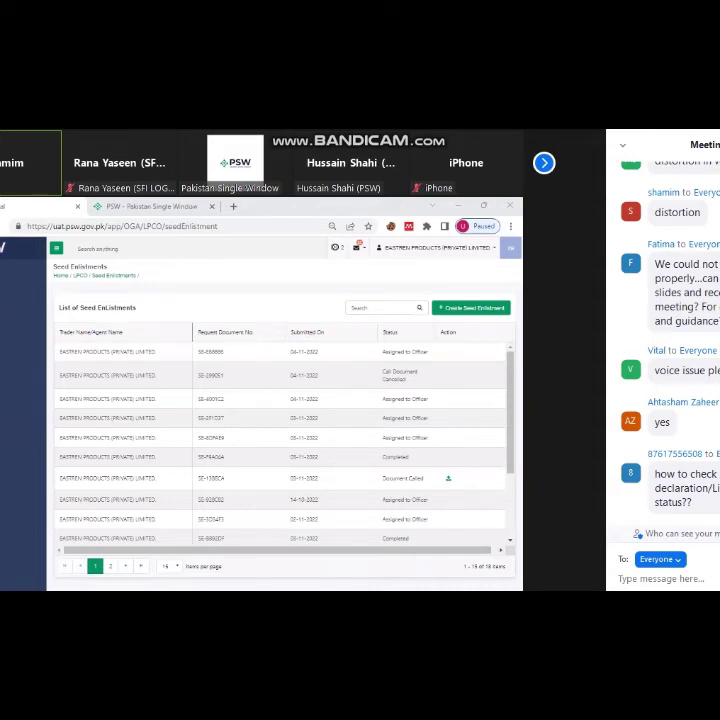
pyautogui.moveTo(716, 470); pyautogui.dragTo(716, 428)
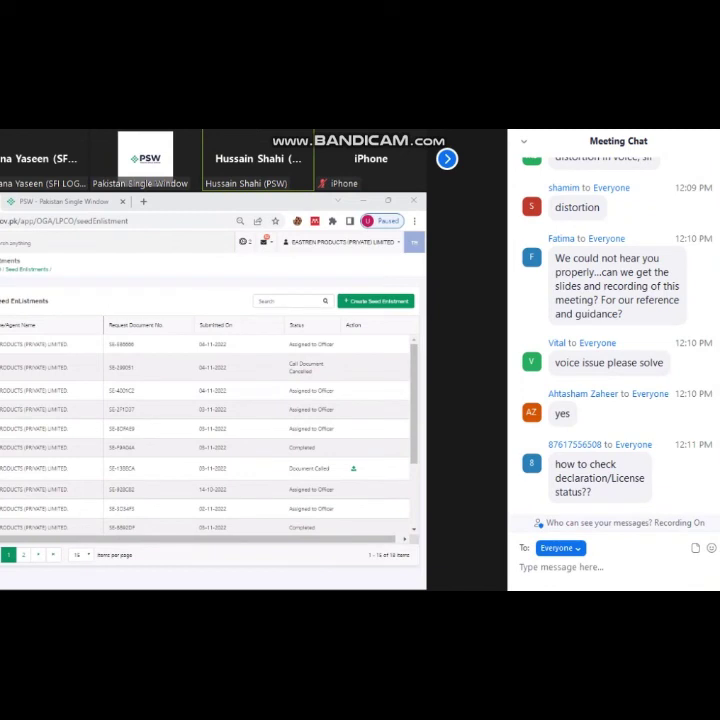
pyautogui.scroll(10, 615, 340)
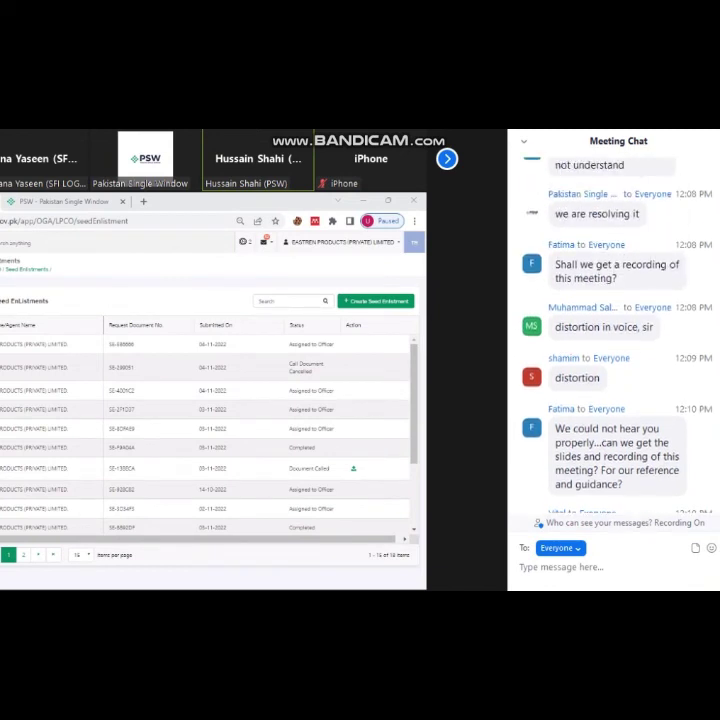
pyautogui.scroll(5, 615, 340)
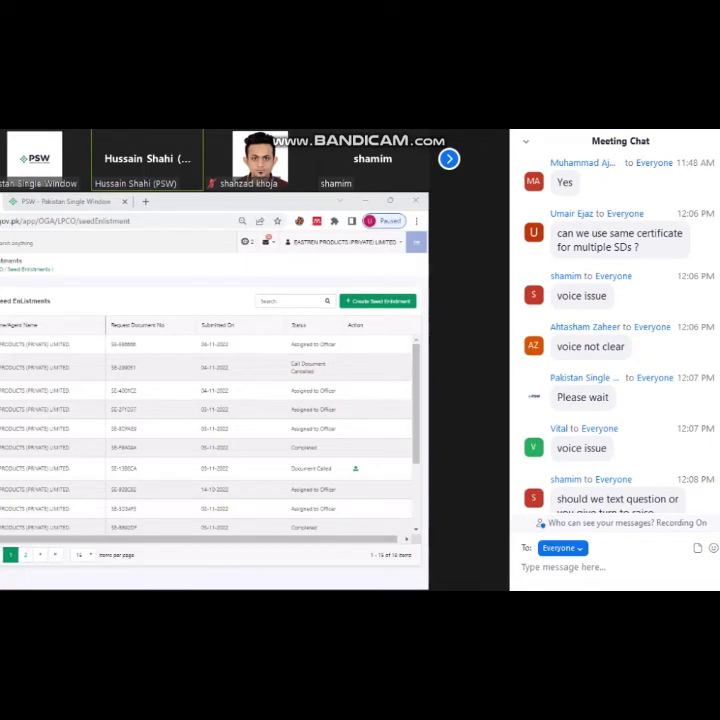
pyautogui.scroll(10, 615, 340)
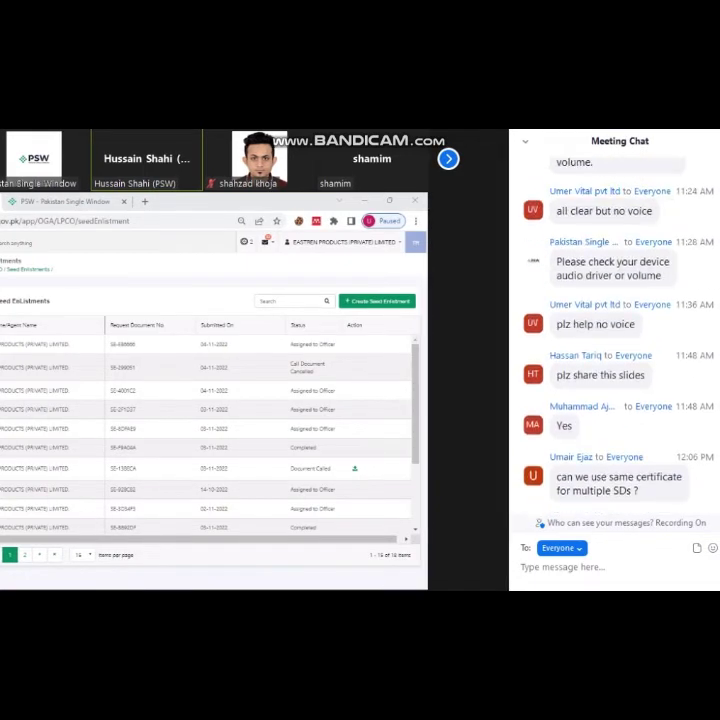
pyautogui.scroll(5, 615, 340)
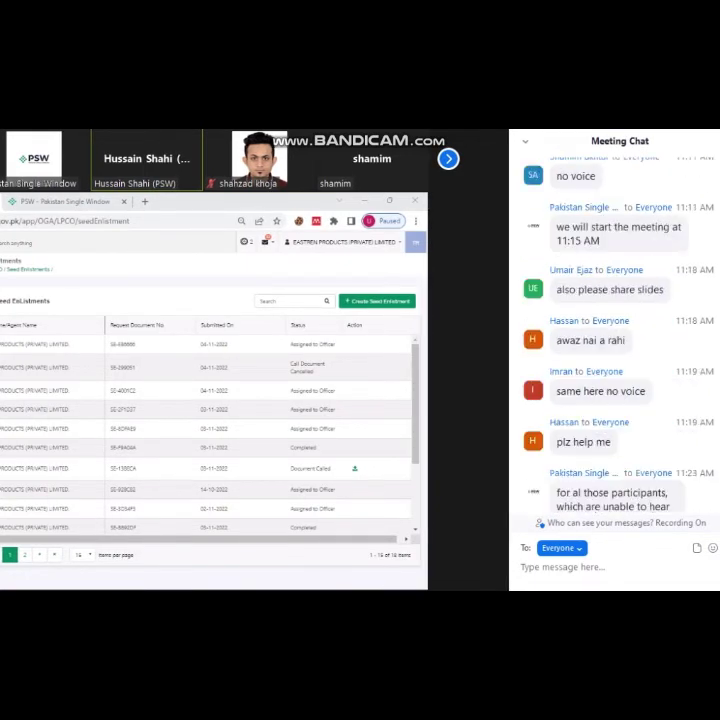
# - Read the meeting chat forward from the 11:11 AM messages to the participants' questions sent around 12:06 PM
pyautogui.scroll(-5, 615, 340)
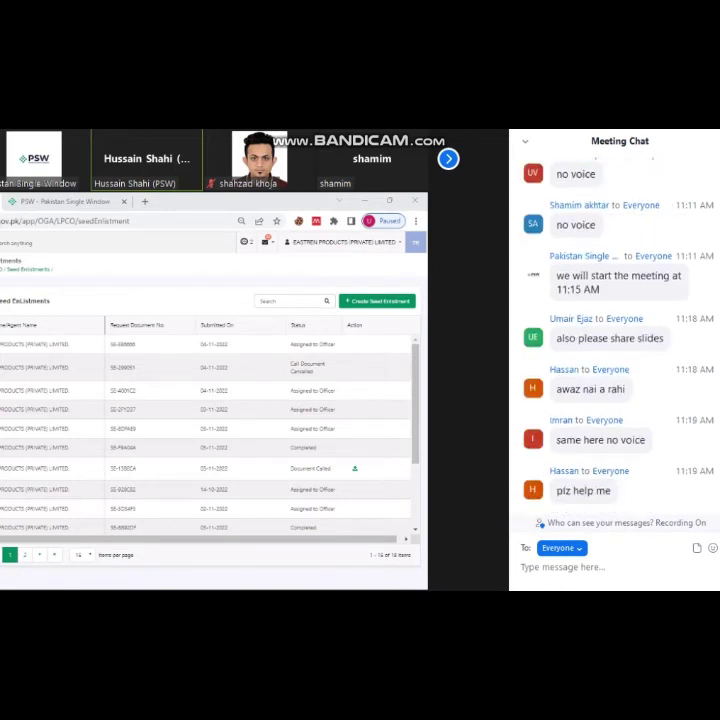
pyautogui.scroll(-3, 615, 340)
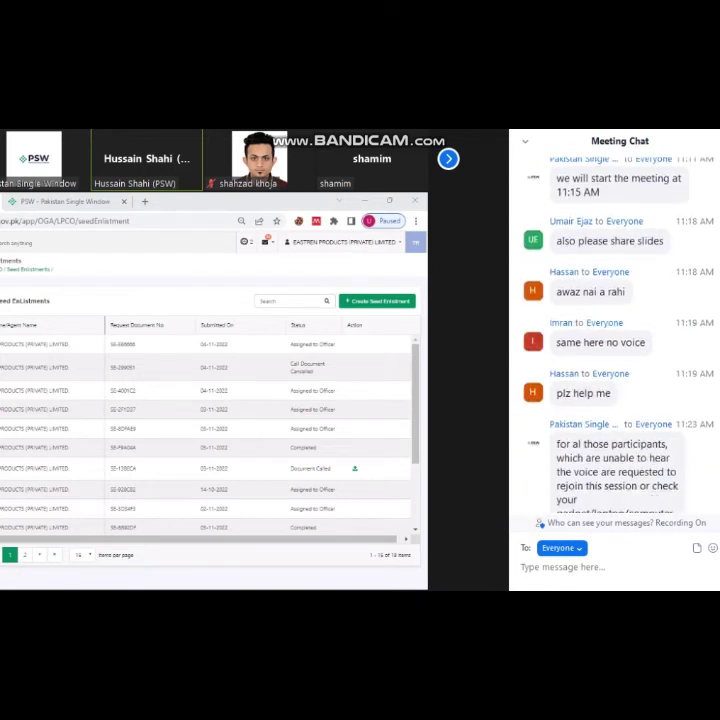
pyautogui.scroll(-1, 615, 340)
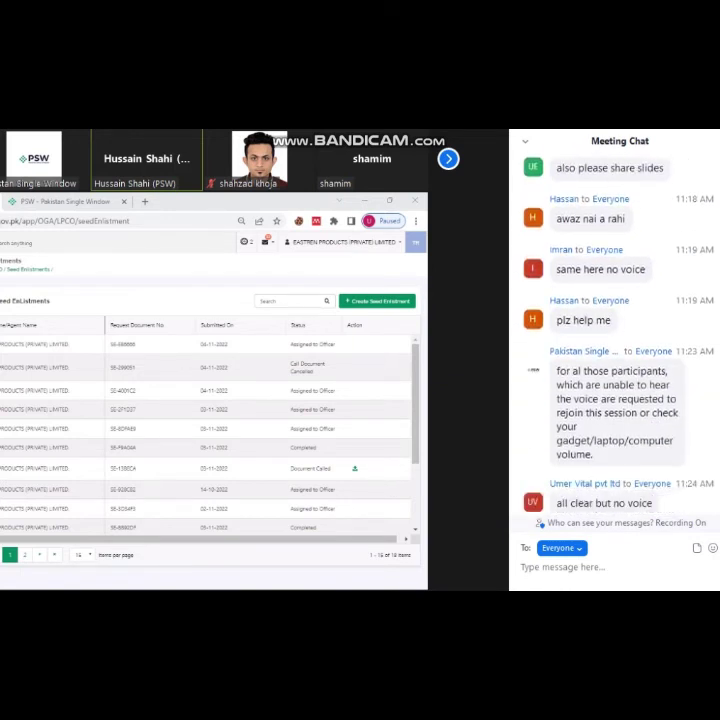
pyautogui.scroll(-3, 615, 340)
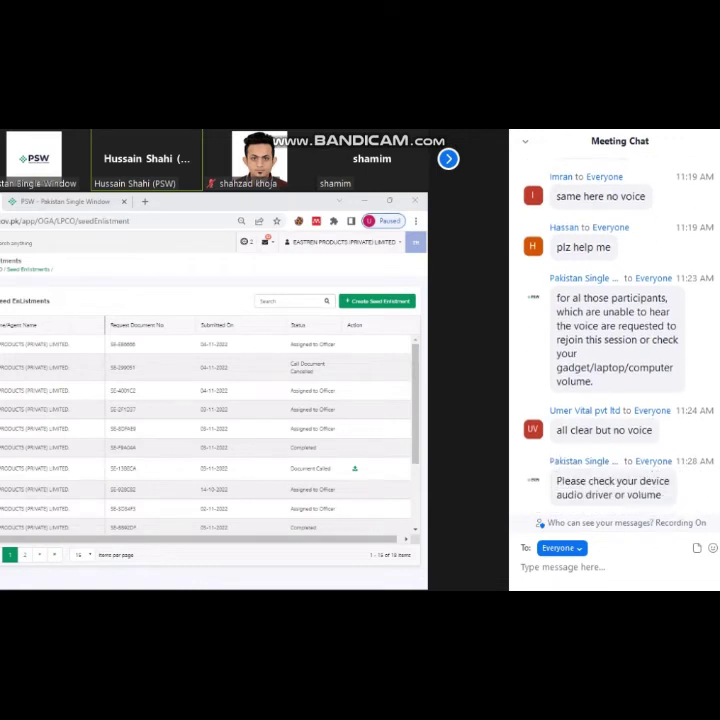
pyautogui.scroll(-3, 615, 340)
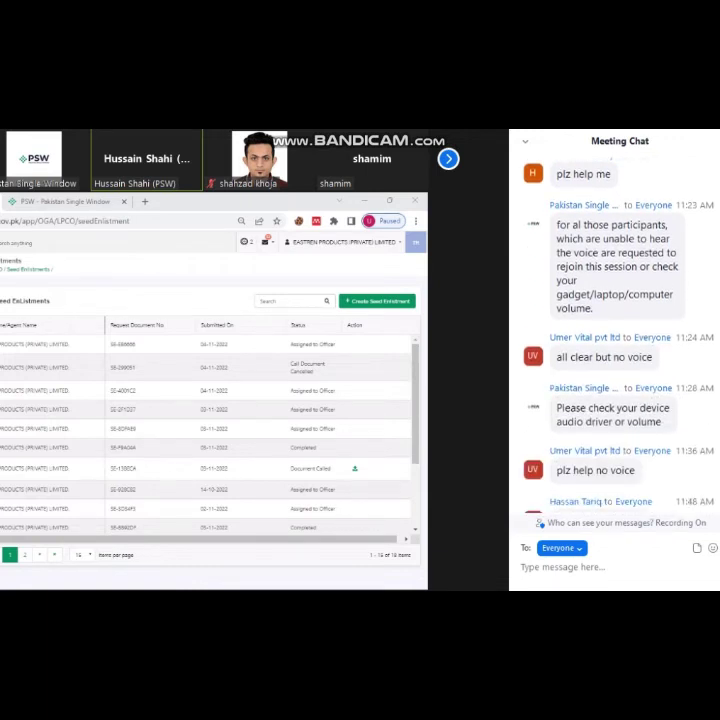
pyautogui.scroll(-2, 615, 340)
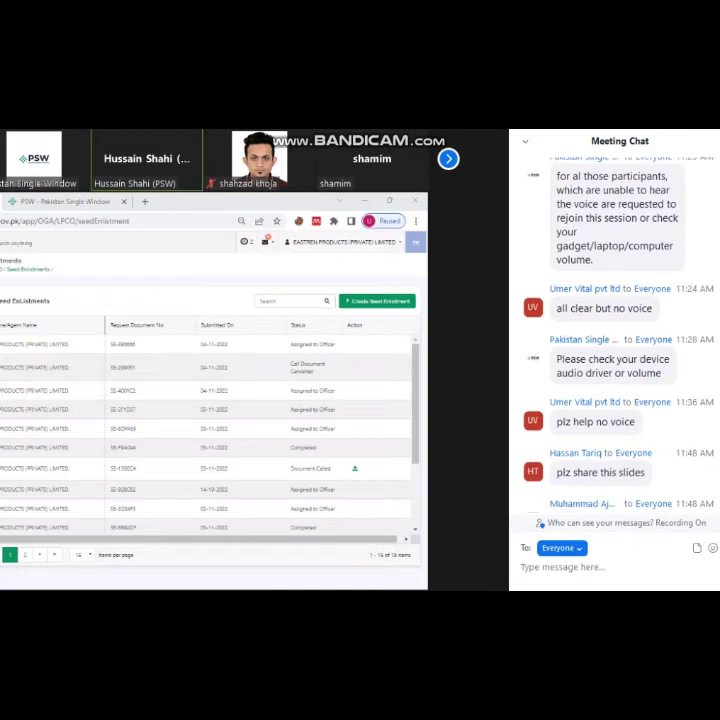
pyautogui.scroll(-3, 615, 340)
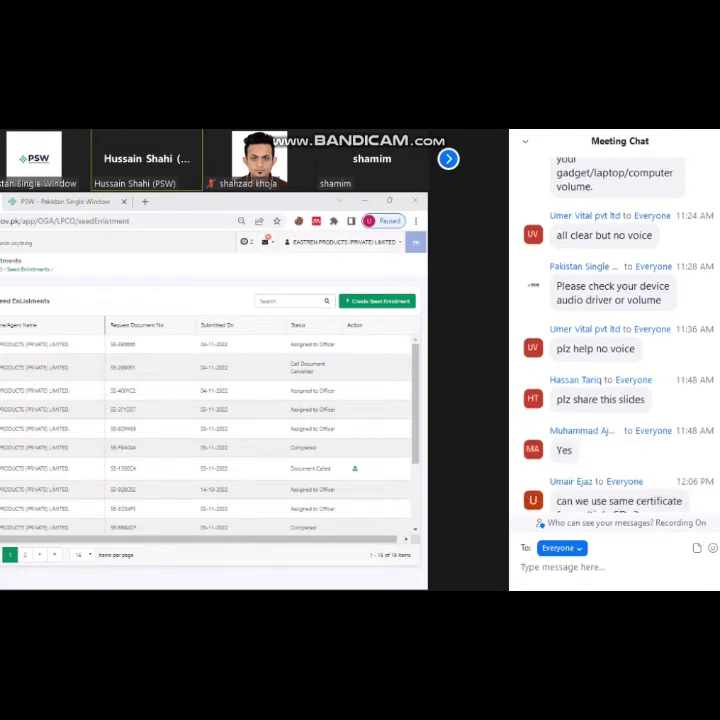
pyautogui.scroll(-2, 615, 340)
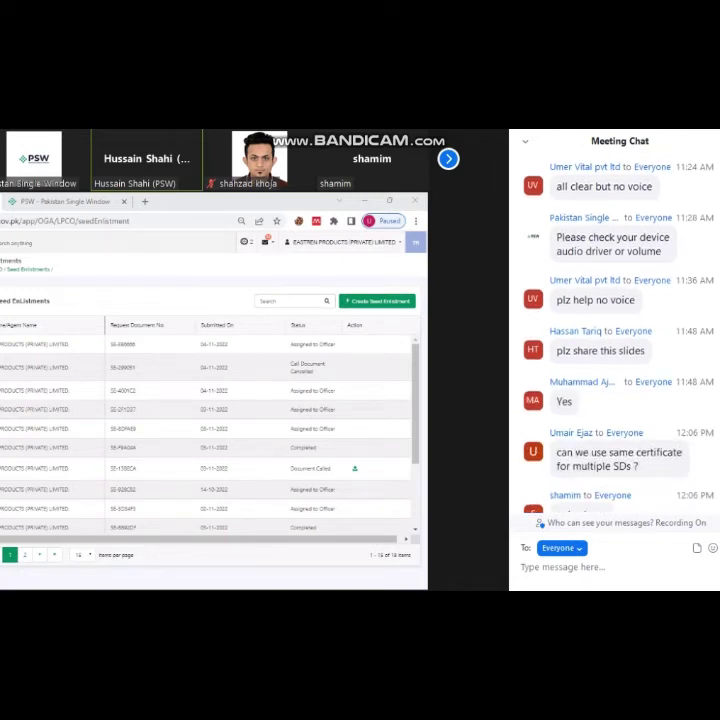
pyautogui.scroll(-3, 615, 340)
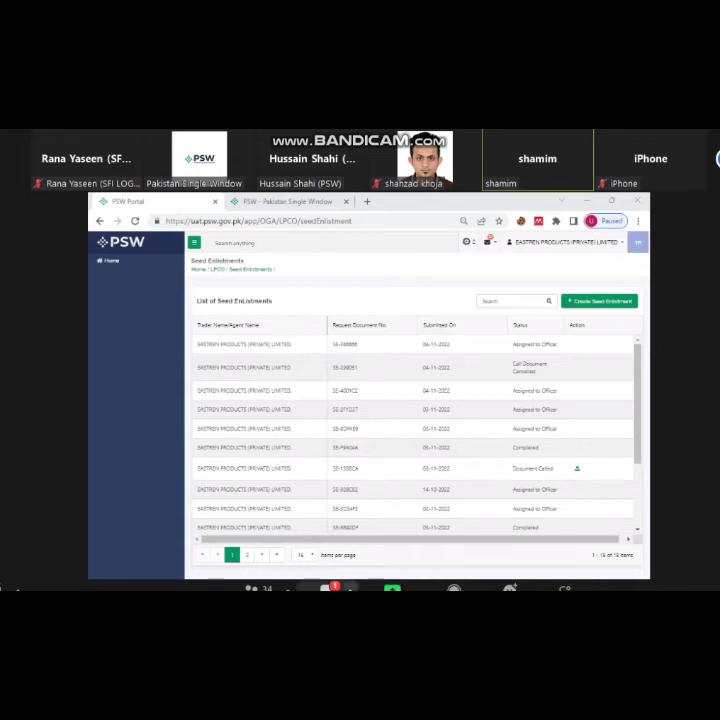
pyautogui.moveTo(360, 592); pyautogui.dragTo(372, 586)
pyautogui.moveTo(535, 172); pyautogui.dragTo(596, 183)
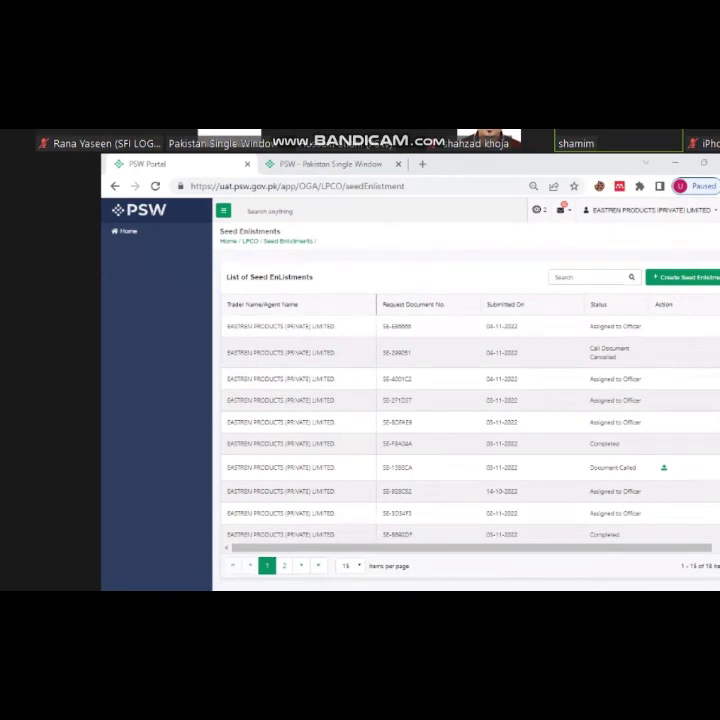